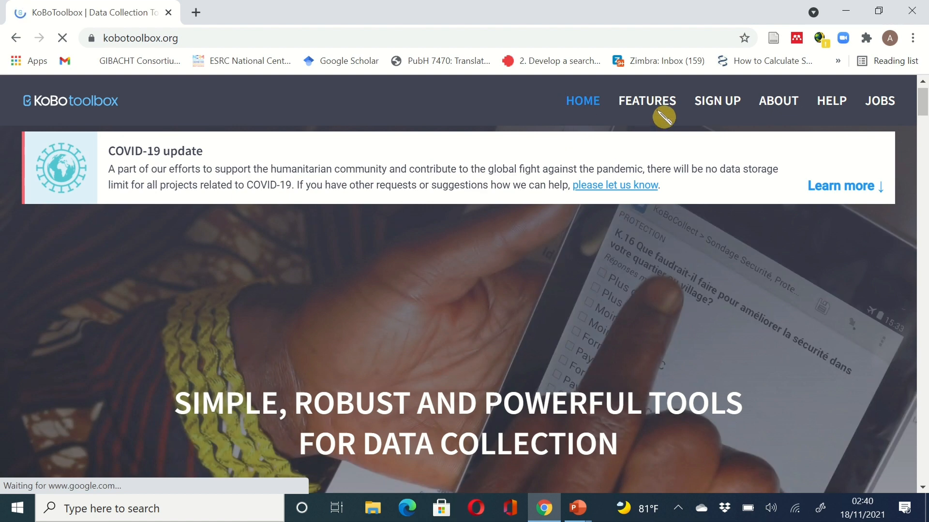
# - Go to the SIGN UP section of the KoBoToolbox site
pyautogui.click(722, 109)
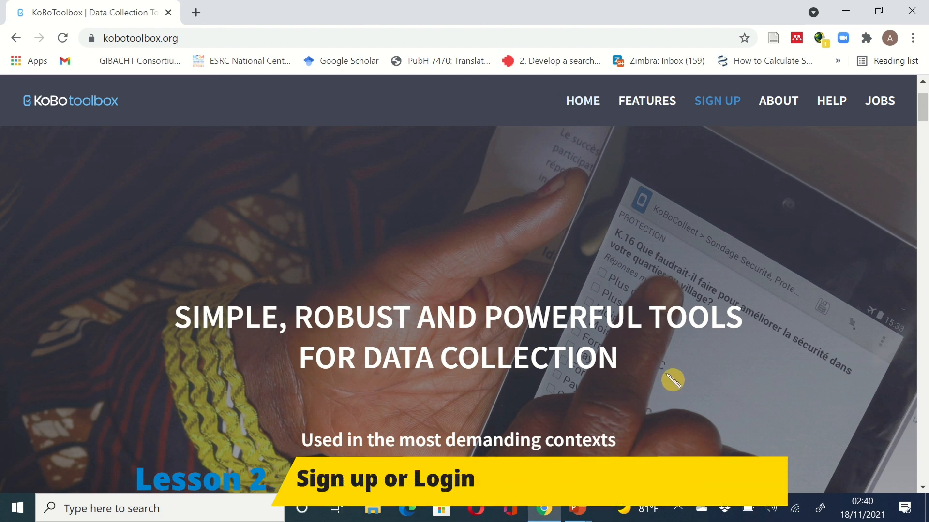
pyautogui.scroll(-10, 672, 380)
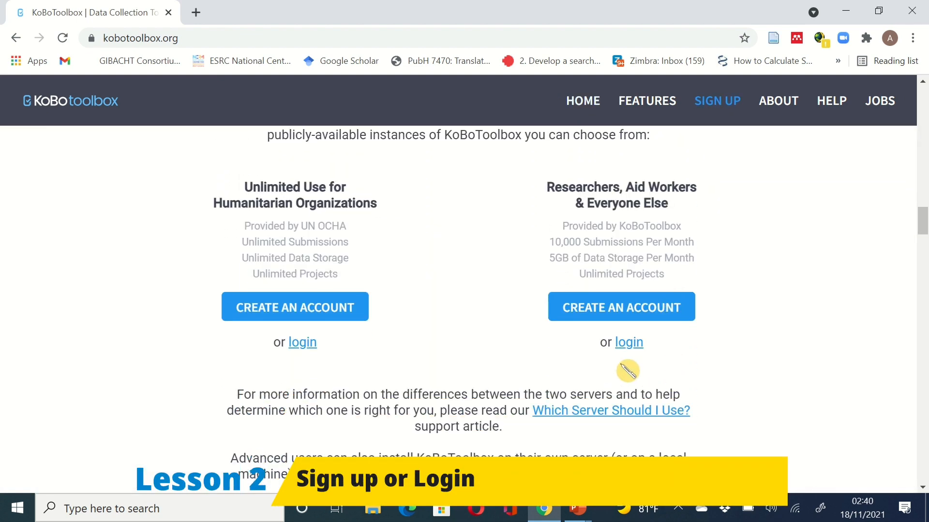
pyautogui.scroll(1, 561, 378)
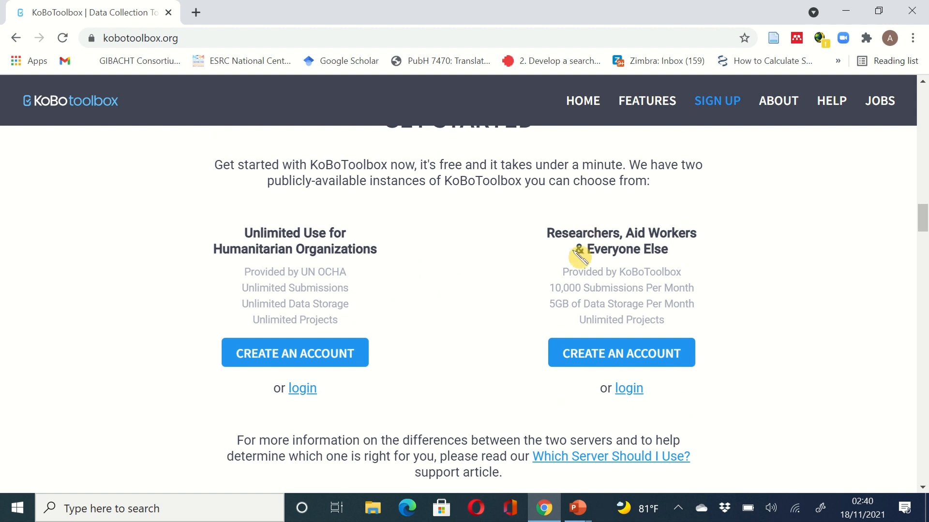
# - Open the Create an account form for the researchers' and aid workers' server
pyautogui.click(609, 363)
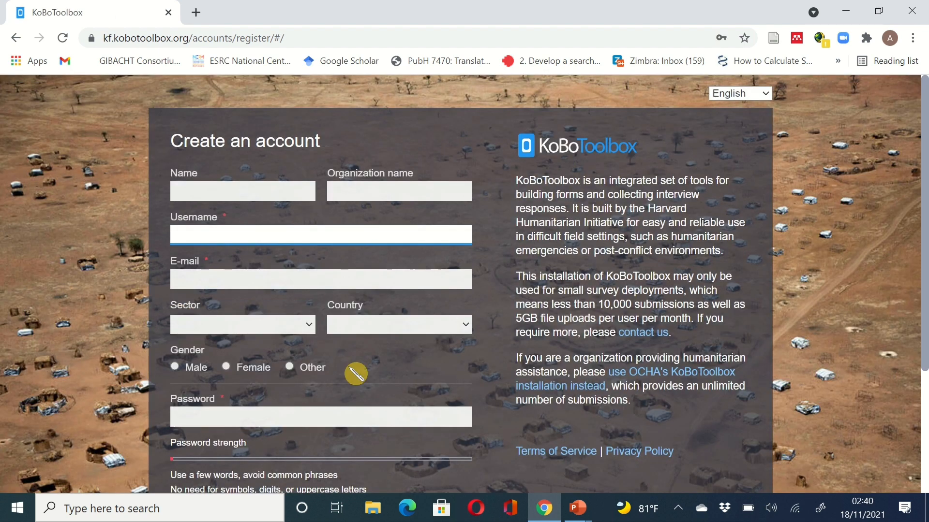
pyautogui.scroll(-3, 362, 379)
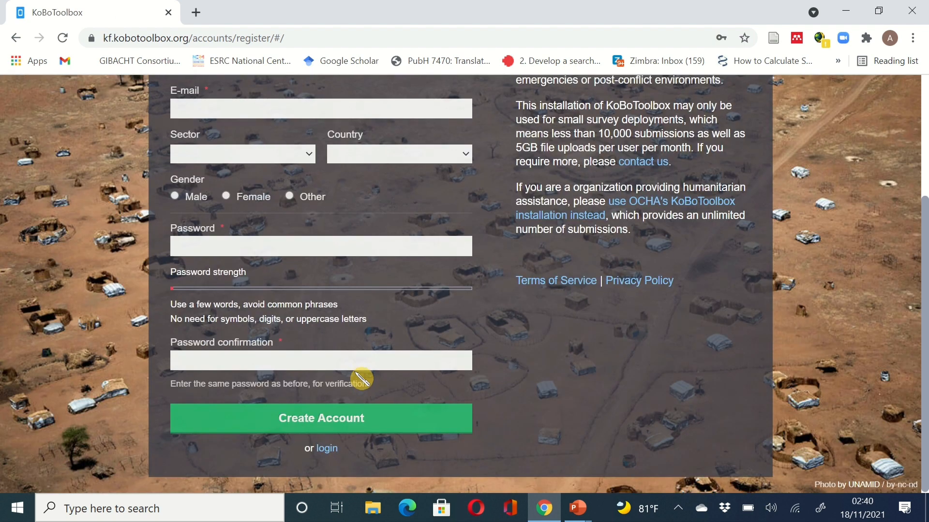
pyautogui.scroll(3, 362, 379)
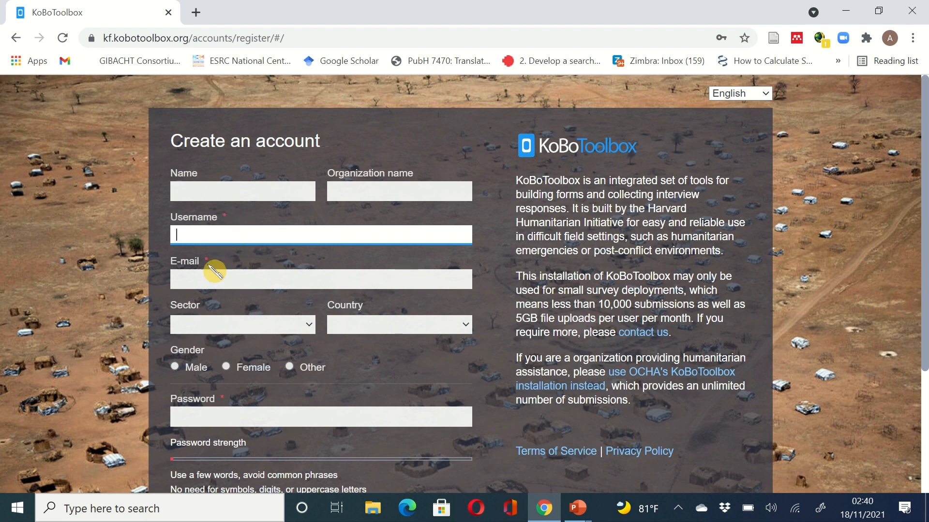
pyautogui.scroll(-1, 375, 362)
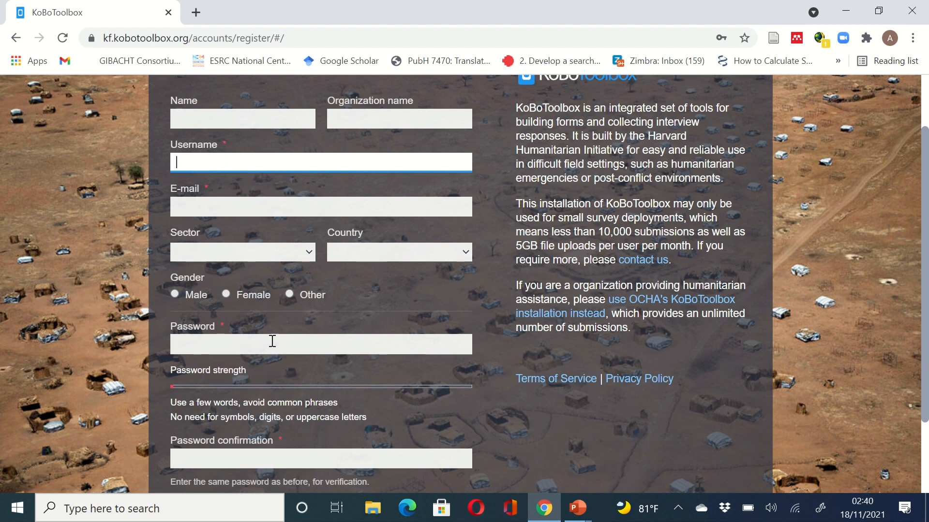
pyautogui.scroll(-1, 271, 343)
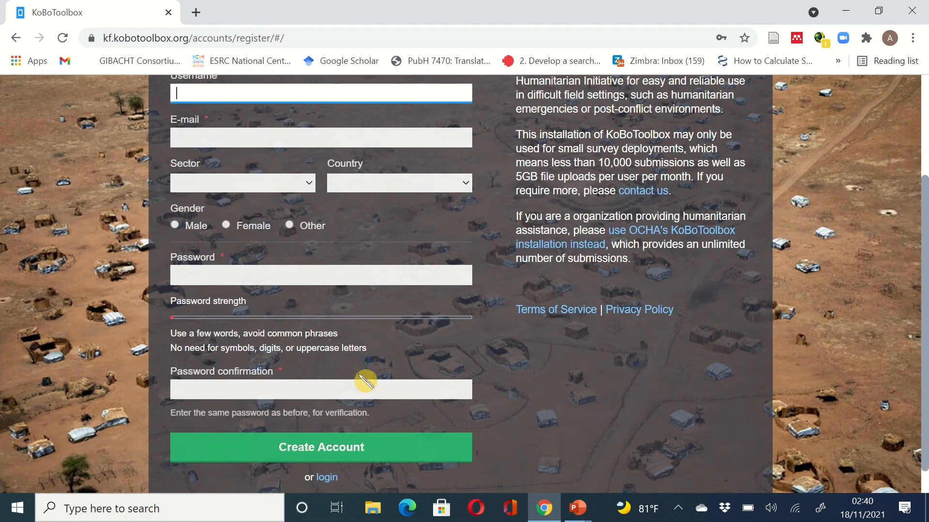
pyautogui.scroll(-1, 431, 356)
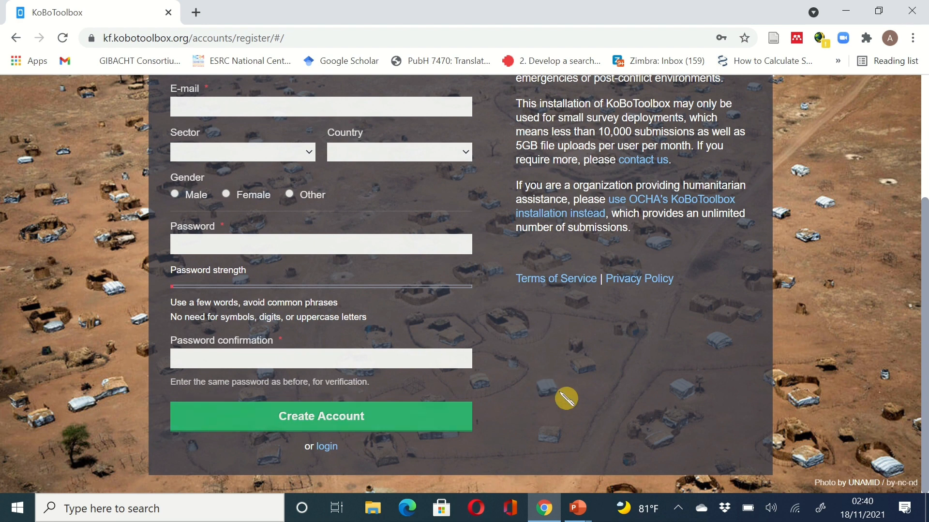
pyautogui.scroll(4, 566, 398)
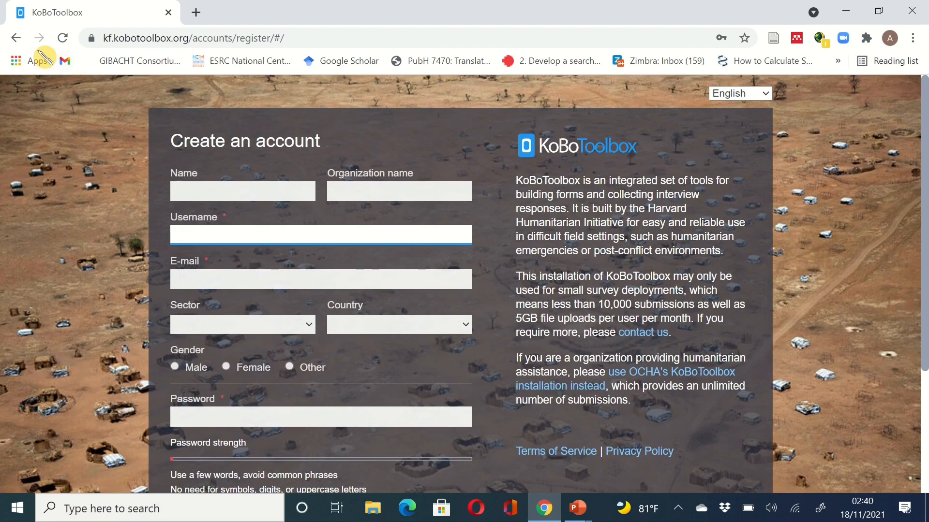
# - Return home and log in to the existing account on the researchers' server
pyautogui.click(17, 38)
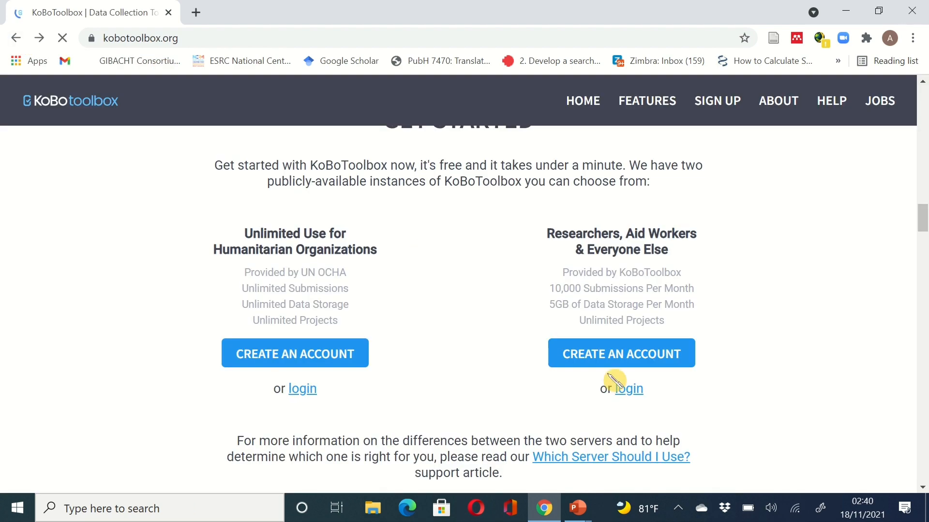
pyautogui.click(630, 395)
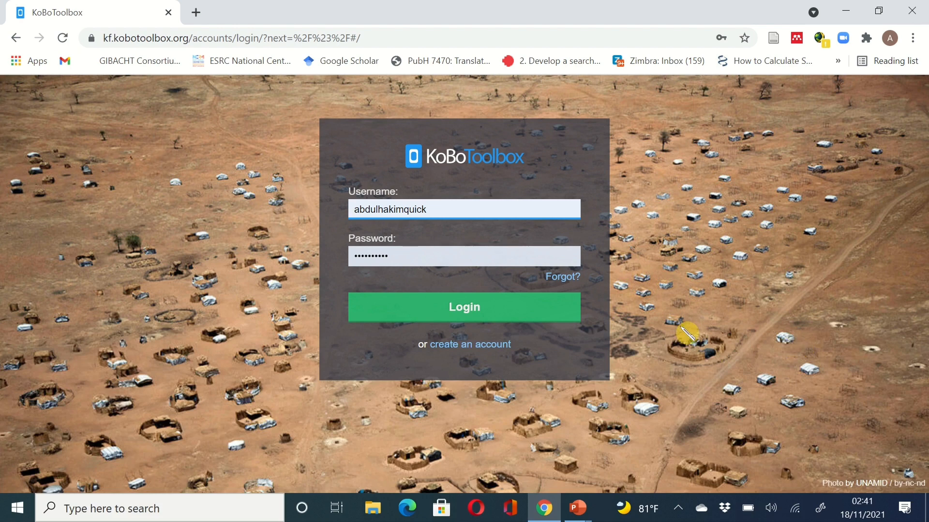
pyautogui.click(479, 317)
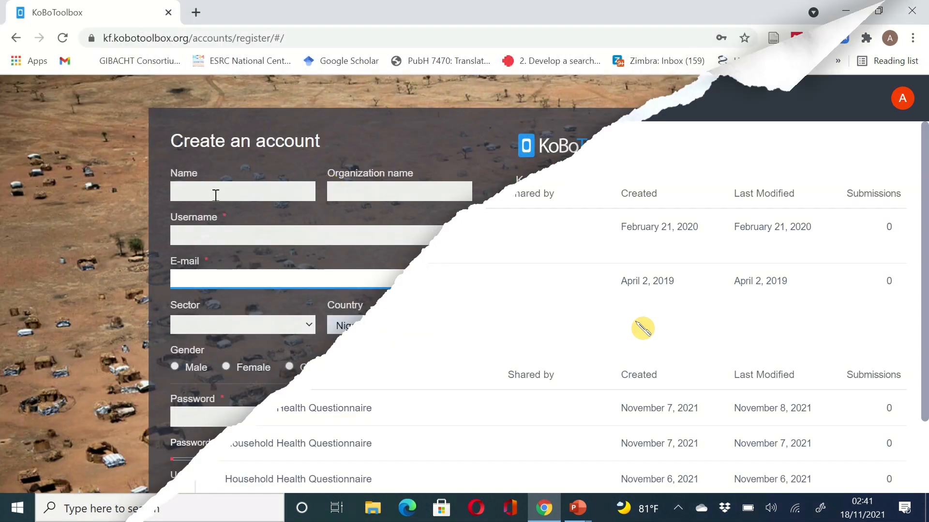
# - Autofill name, e-mail and country, move the surname into Organization name, and enter a username
pyautogui.click(216, 193)
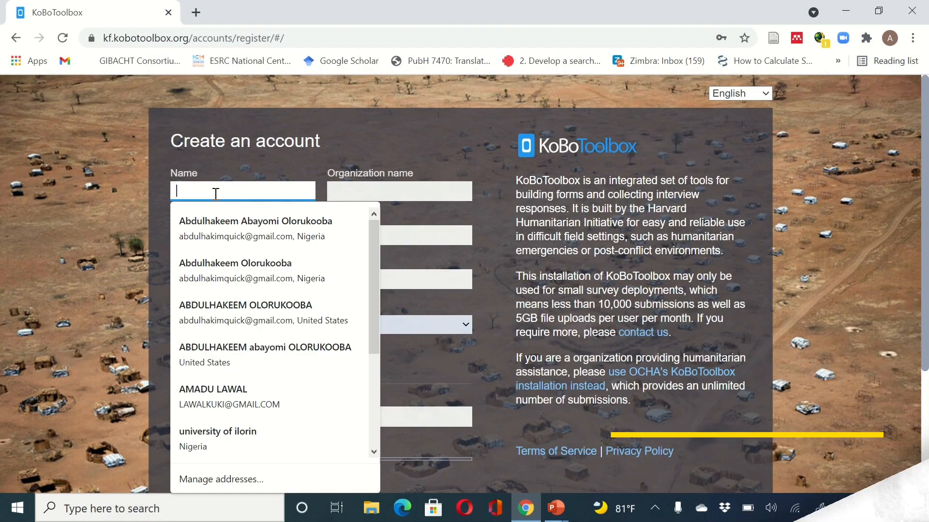
pyautogui.click(239, 265)
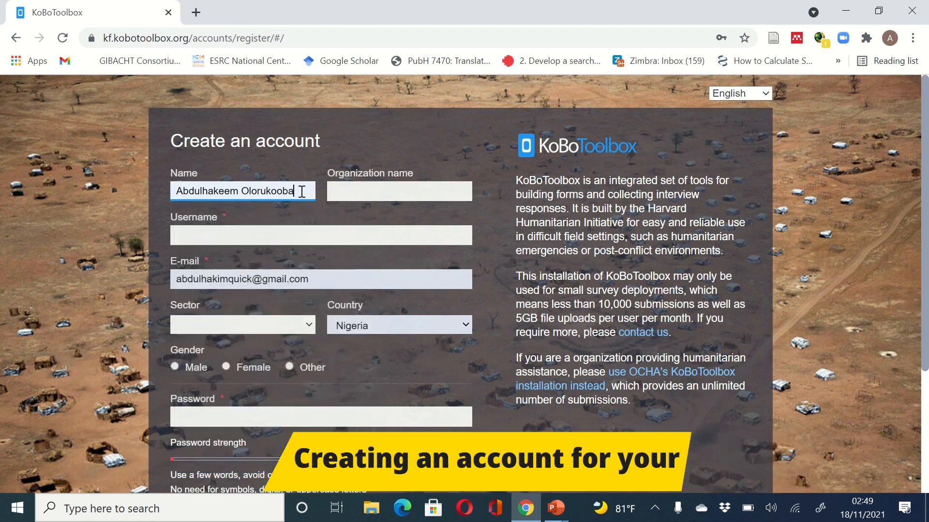
pyautogui.doubleClick(248, 190)
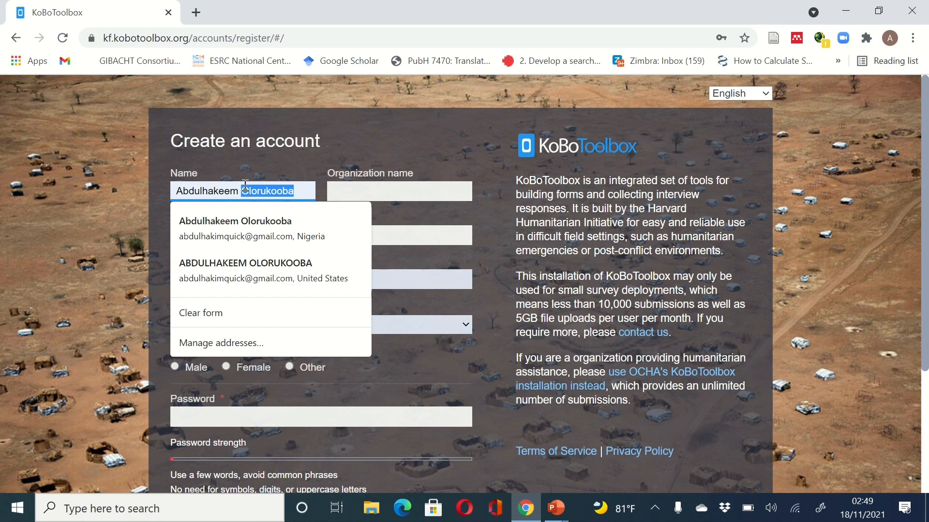
pyautogui.hotkey('ctrl', 'x')
pyautogui.click(338, 190)
pyautogui.hotkey('ctrl', 'v')
pyautogui.click(266, 234)
pyautogui.write('rookiey')
# - Set sector to Health Services and gender to Male, and use the browser's suggested password
pyautogui.click(303, 325)
pyautogui.click(271, 55)
pyautogui.click(174, 366)
pyautogui.click(270, 414)
pyautogui.click(344, 418)
pyautogui.click(333, 343)
pyautogui.scroll(-3, 322, 274)
pyautogui.scroll(3, 322, 274)
# - Replace the e-mail with a new address and submit the form to create the account
pyautogui.moveTo(322, 274); pyautogui.dragTo(161, 283)
pyautogui.scroll(-3, 161, 283)
pyautogui.click(239, 419)
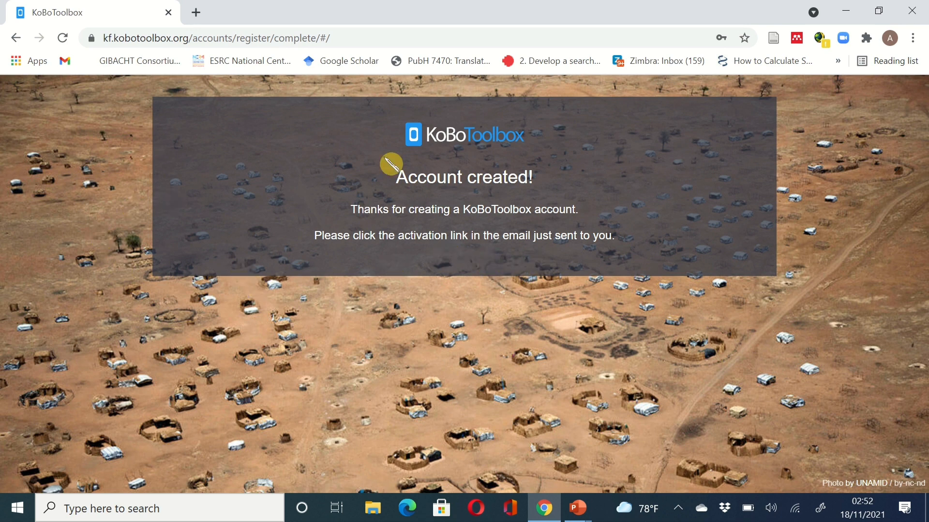
# - Go to the login page and sign in with the new account's autofilled credentials
pyautogui.click(427, 144)
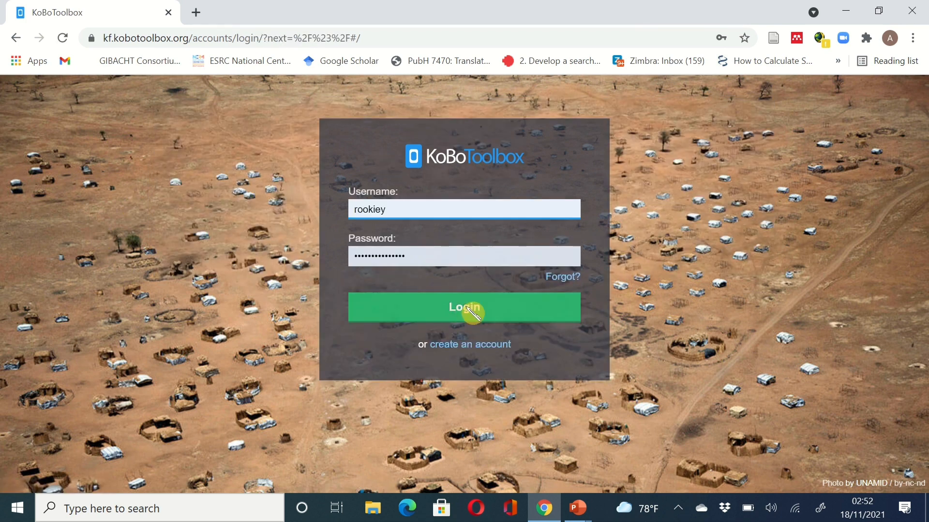
pyautogui.click(469, 312)
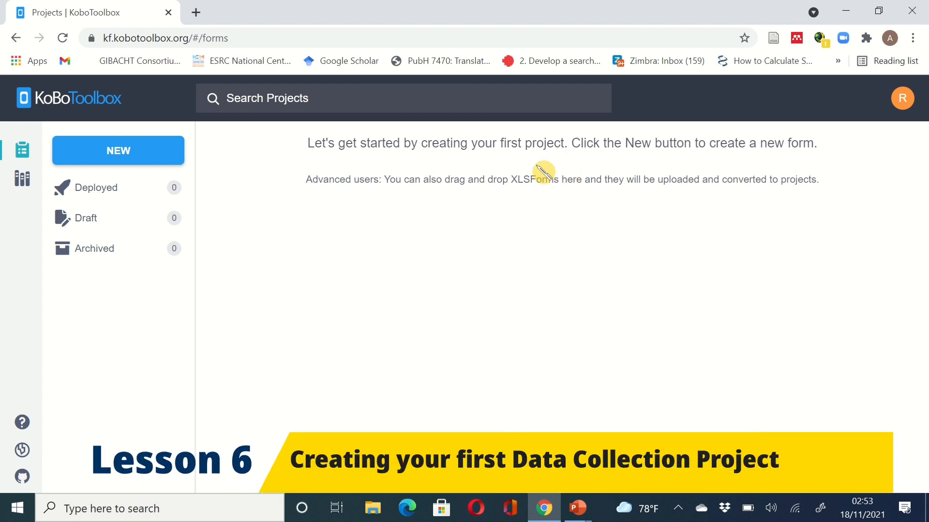
# - Start a new project and choose Build from scratch as its source
pyautogui.click(145, 158)
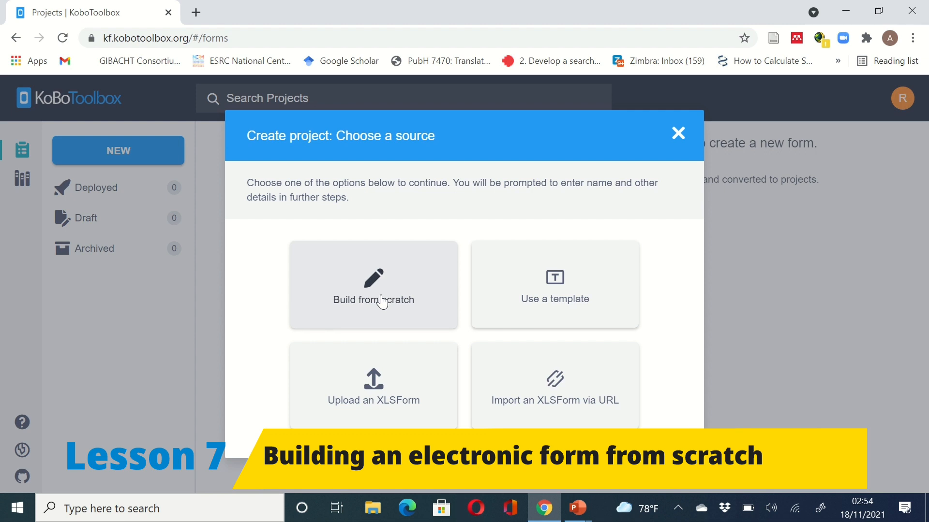
pyautogui.click(383, 301)
# - Name the project 'Household Health survey' with description 'This is the tool for the 2022 household survey in Nigeria'
pyautogui.click(335, 190)
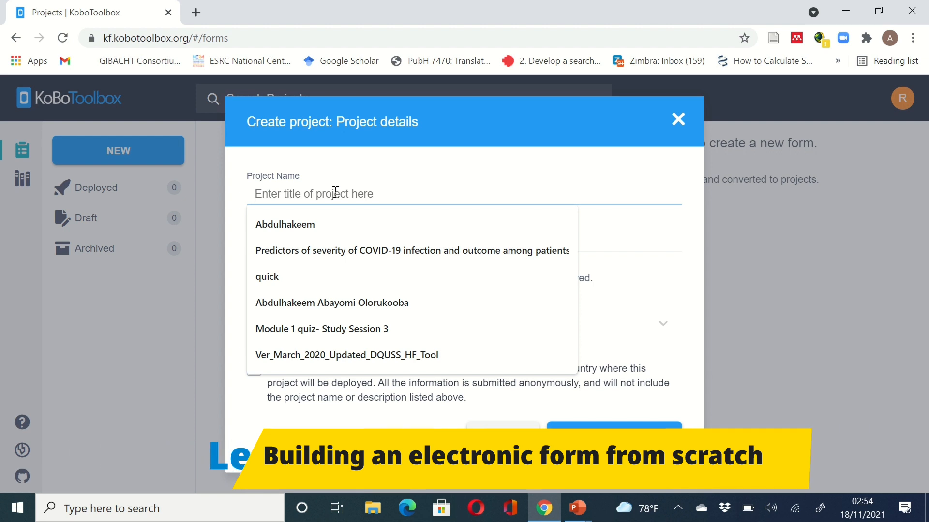
pyautogui.write('He')
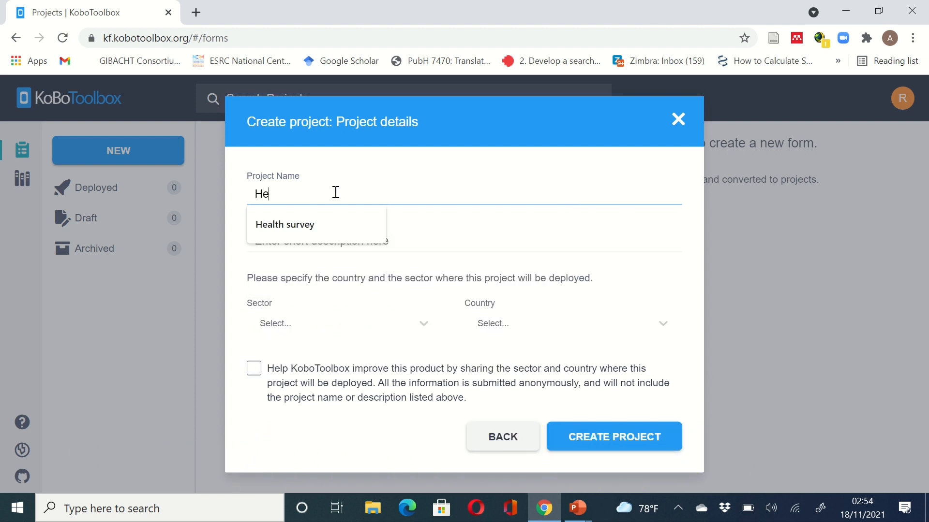
pyautogui.write('alth')
pyautogui.press('Home')
pyautogui.write('Househo')
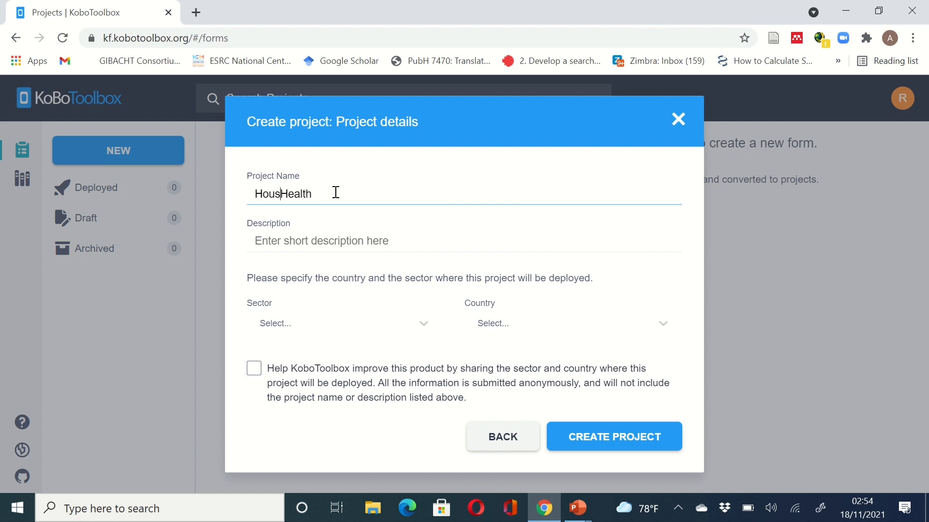
pyautogui.write('ld Health survey')
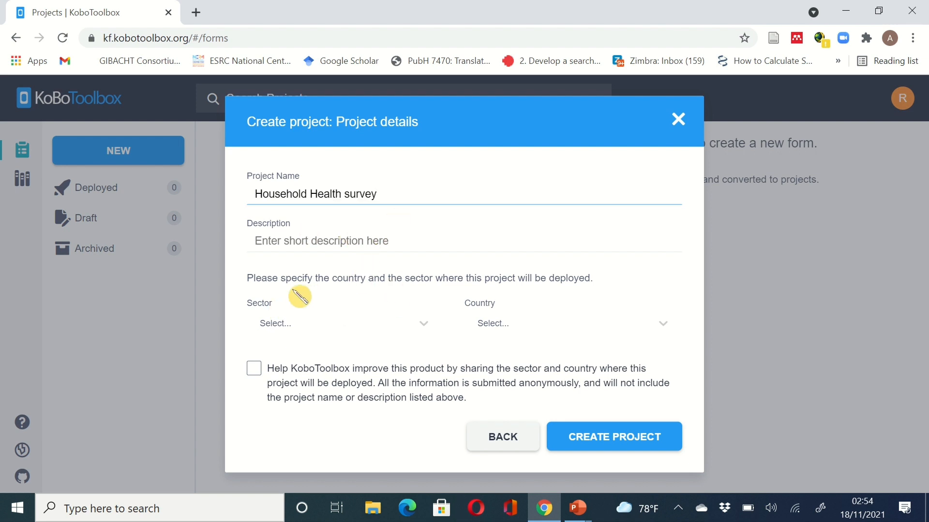
pyautogui.click(289, 242)
pyautogui.write('this is ')
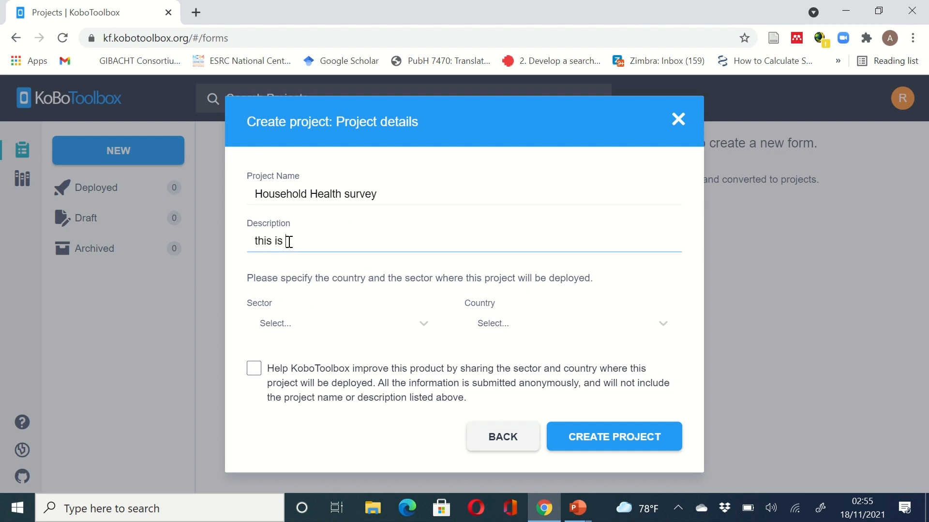
pyautogui.write('the tool for the 2022 household survey in Nigeria')
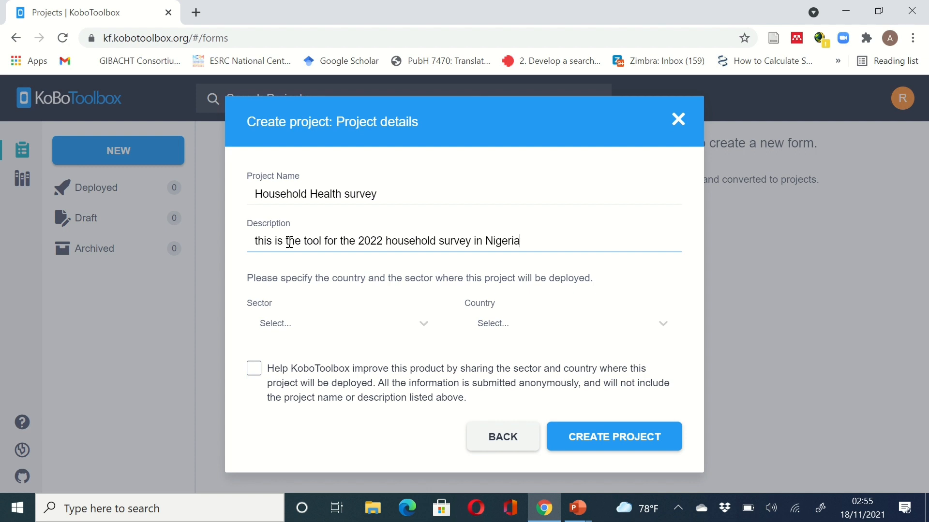
pyautogui.press('BackSpace')
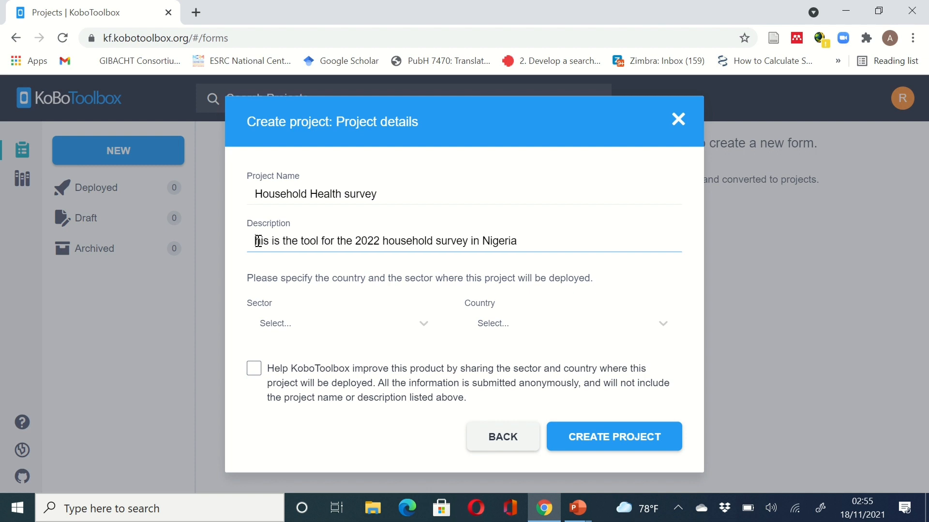
pyautogui.write('T')
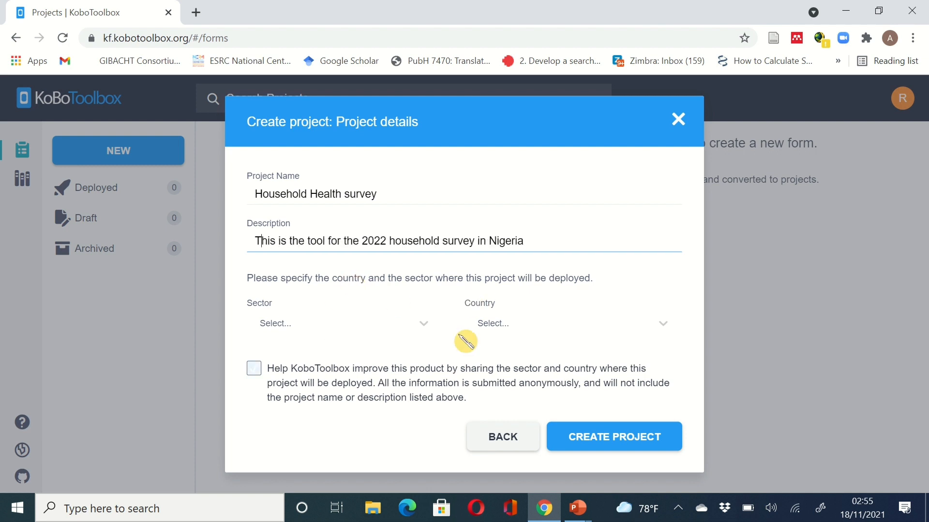
# - Set sector Health Services / Public Health and country Nigeria, allow anonymous sharing, and create the project
pyautogui.click(422, 325)
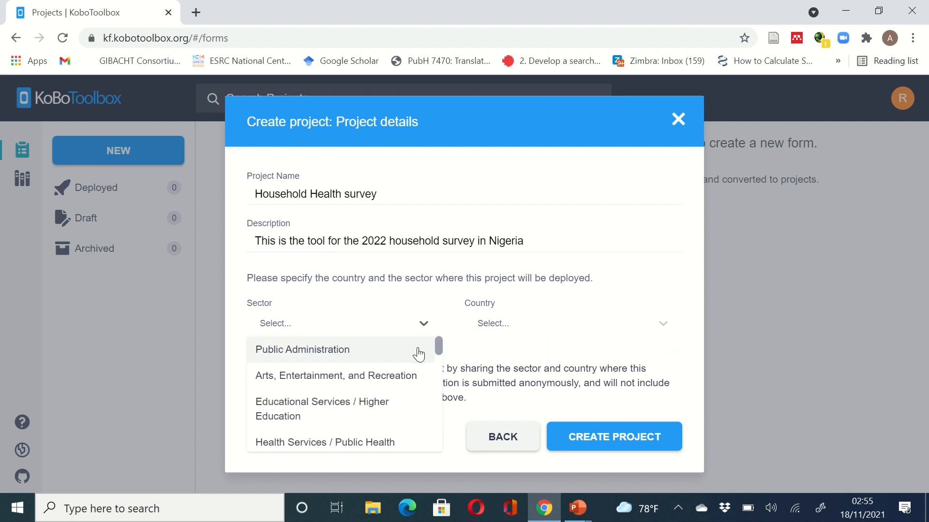
pyautogui.scroll(-2, 405, 411)
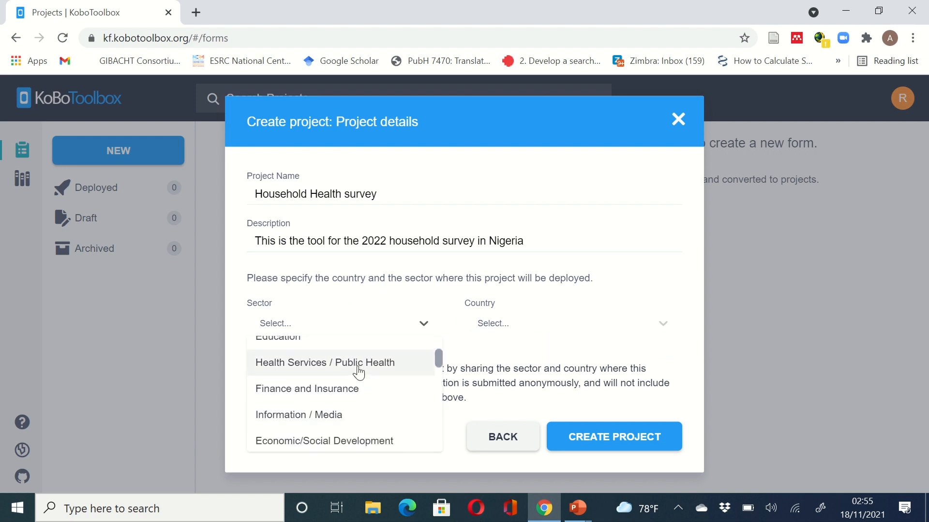
pyautogui.click(359, 372)
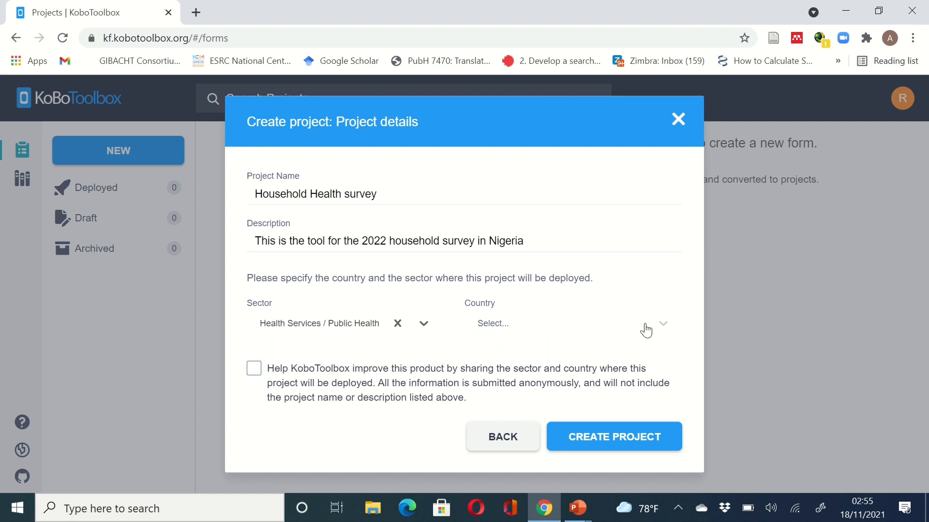
pyautogui.click(663, 334)
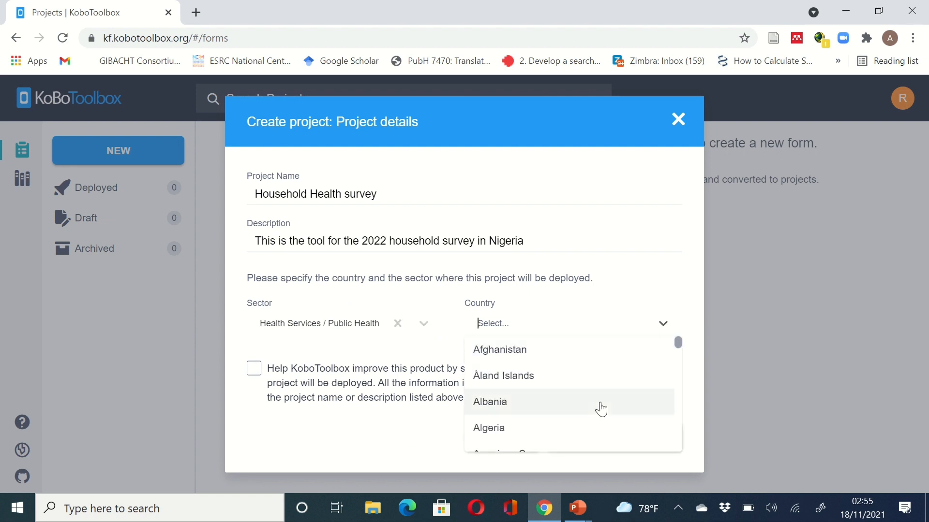
pyautogui.write('n')
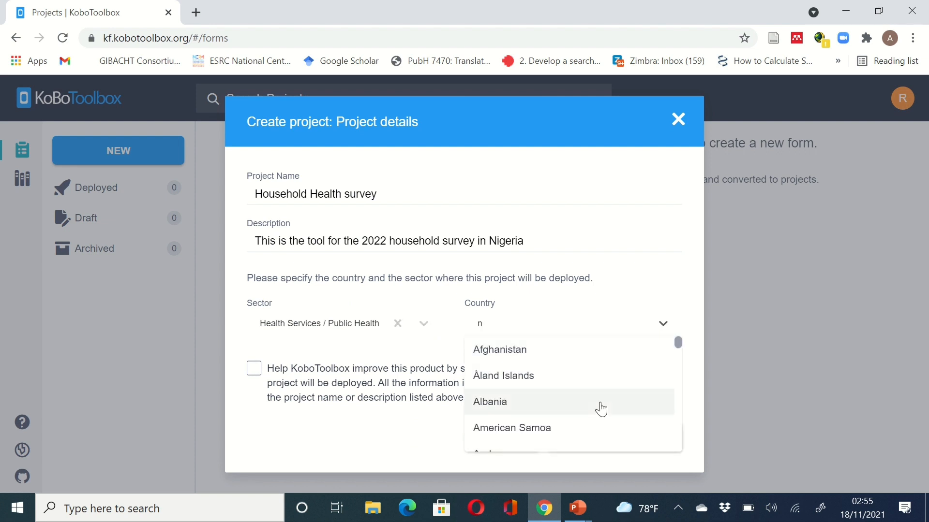
pyautogui.write('ig')
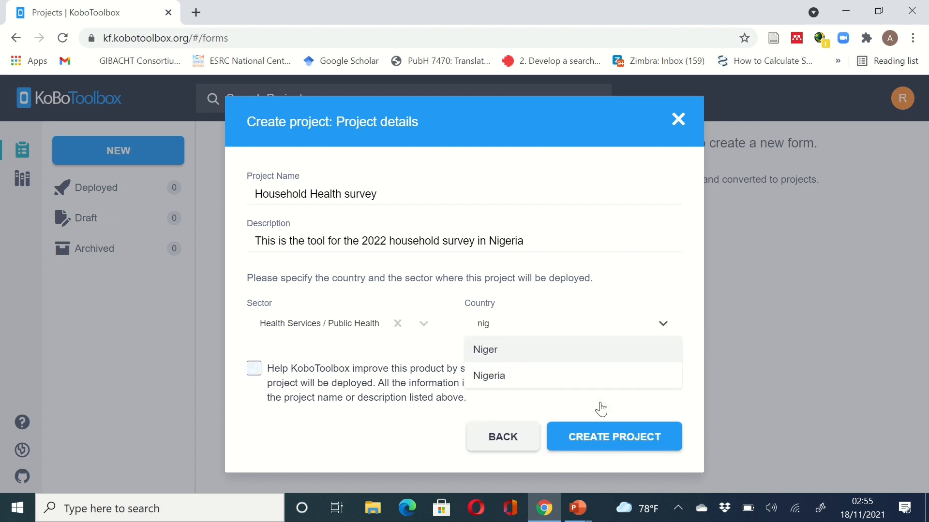
pyautogui.click(527, 380)
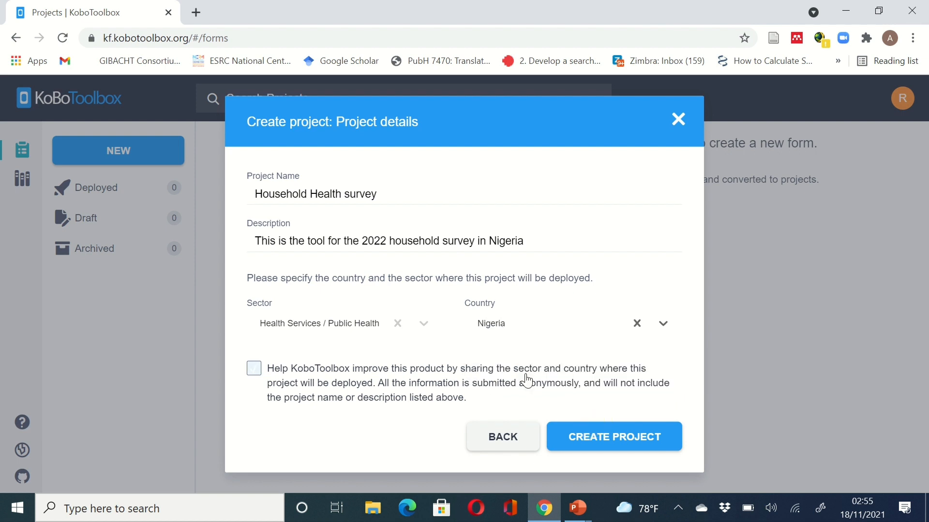
pyautogui.click(254, 369)
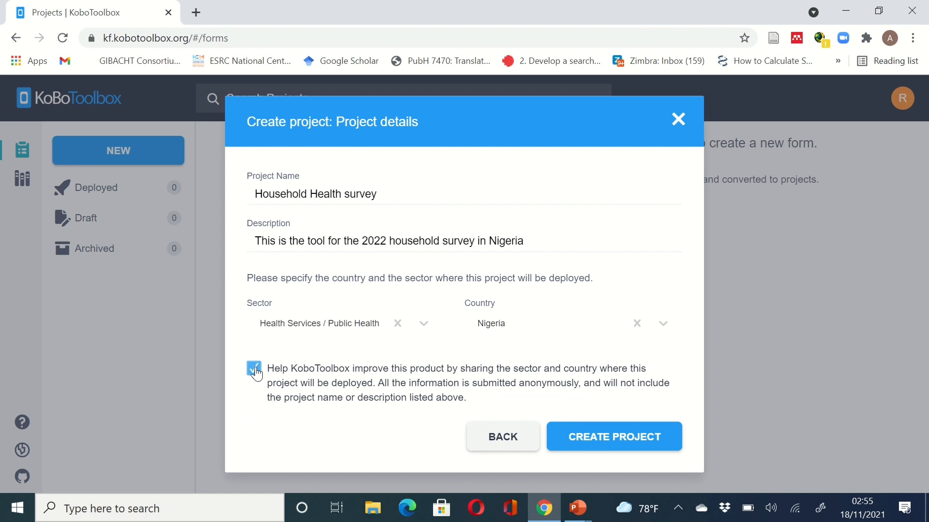
pyautogui.click(623, 438)
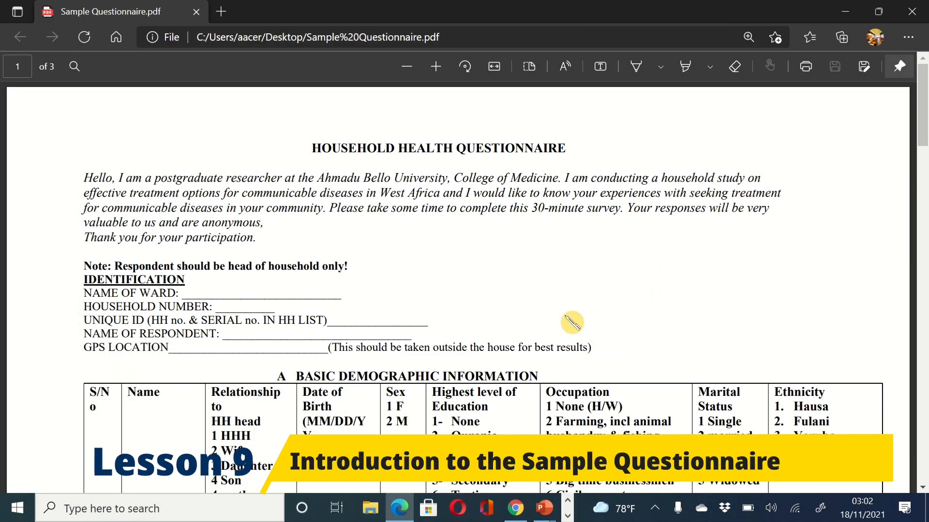
pyautogui.scroll(-20, 572, 321)
pyautogui.scroll(-12, 571, 322)
pyautogui.scroll(20, 571, 321)
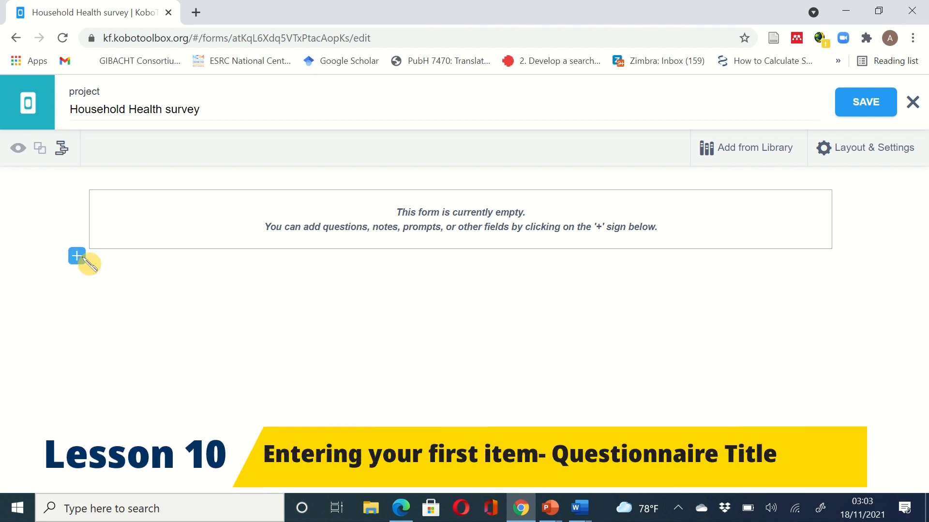
# - Add a blank new question to the empty form and bring up the sample questionnaire PDF
pyautogui.click(77, 256)
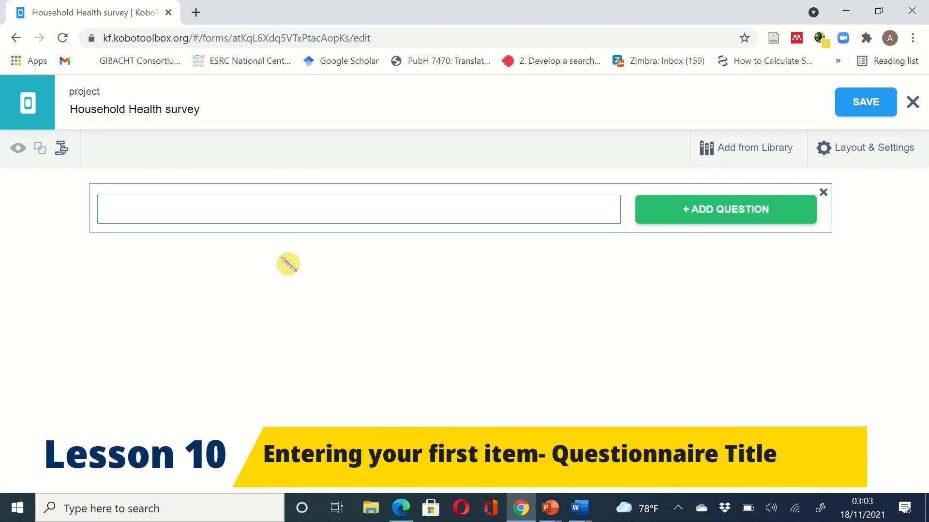
pyautogui.click(529, 506)
# - Type 'Household Health Questionnaire' as the new question's label
pyautogui.click(529, 505)
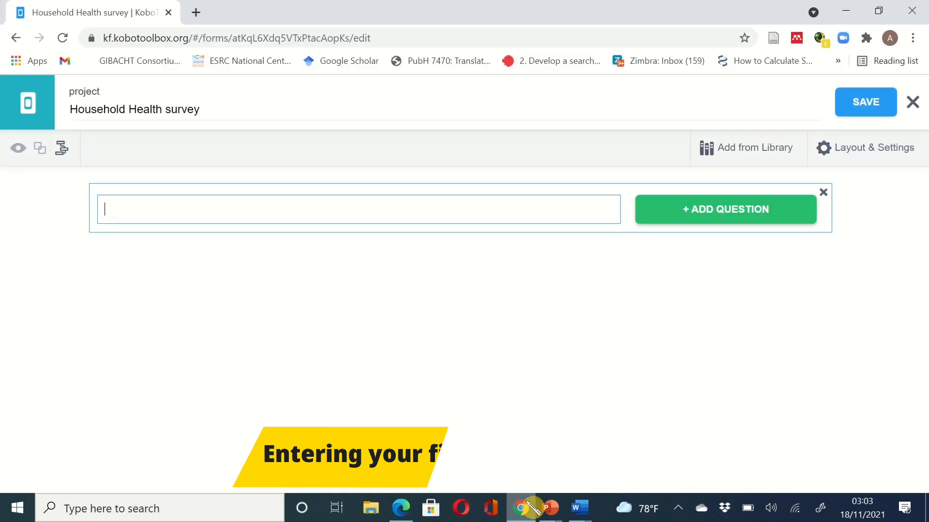
pyautogui.write('House')
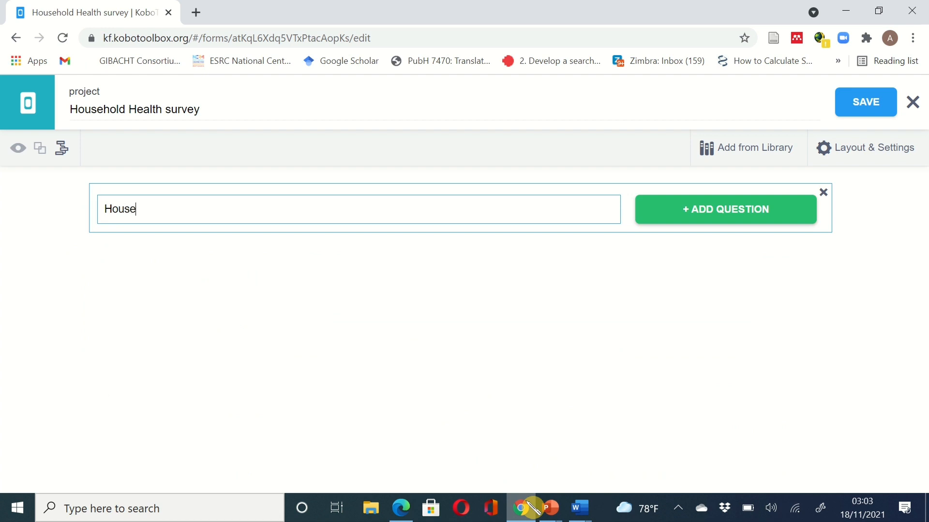
pyautogui.write('hold Health Questionnaire')
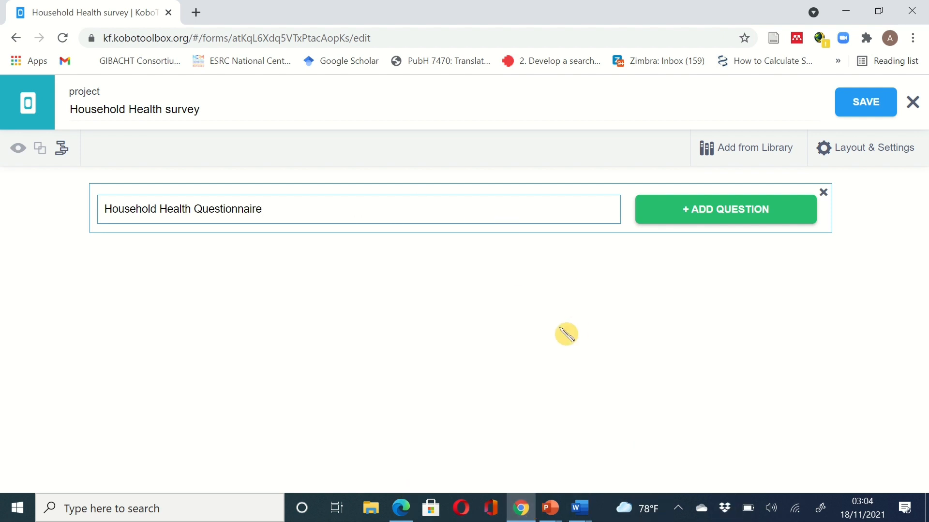
# - Add 'Household Health Questionnaire' as a Note item and drag it to show it can move
pyautogui.click(724, 218)
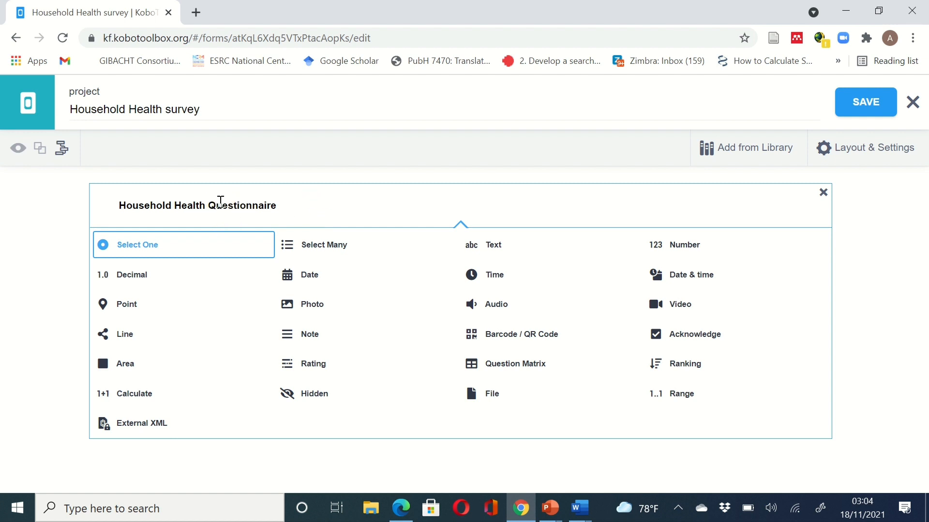
pyautogui.click(313, 341)
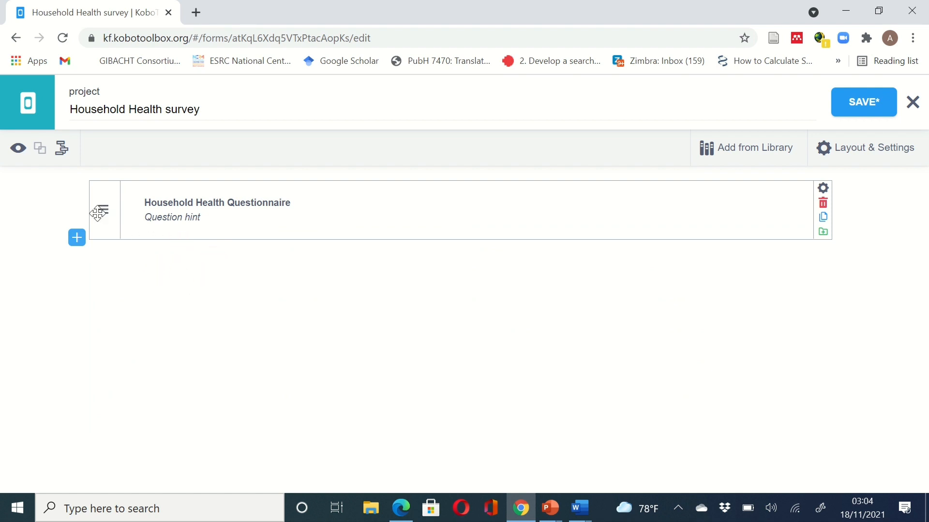
pyautogui.moveTo(108, 212)
pyautogui.mouseDown()
pyautogui.moveTo(116, 253)
pyautogui.moveTo(255, 362)
pyautogui.moveTo(106, 296)
pyautogui.moveTo(100, 203)
pyautogui.mouseUp()
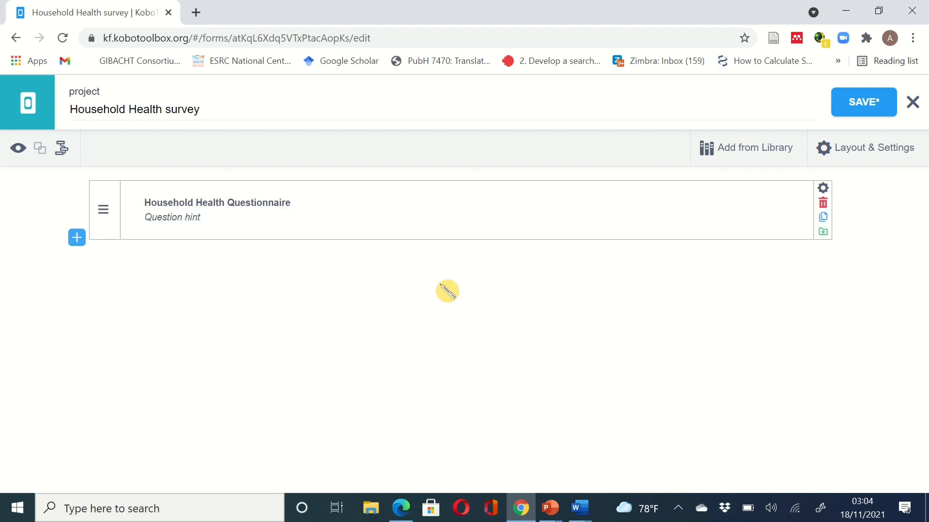
# - Copy the PDF's welcome paragraph and paste it in as a second Note below the title
pyautogui.click(527, 515)
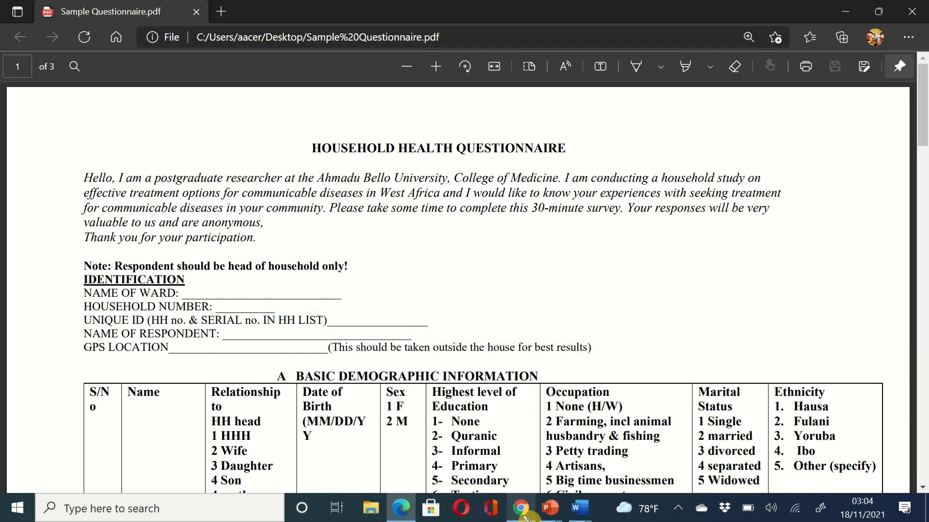
pyautogui.moveTo(267, 245); pyautogui.dragTo(68, 190)
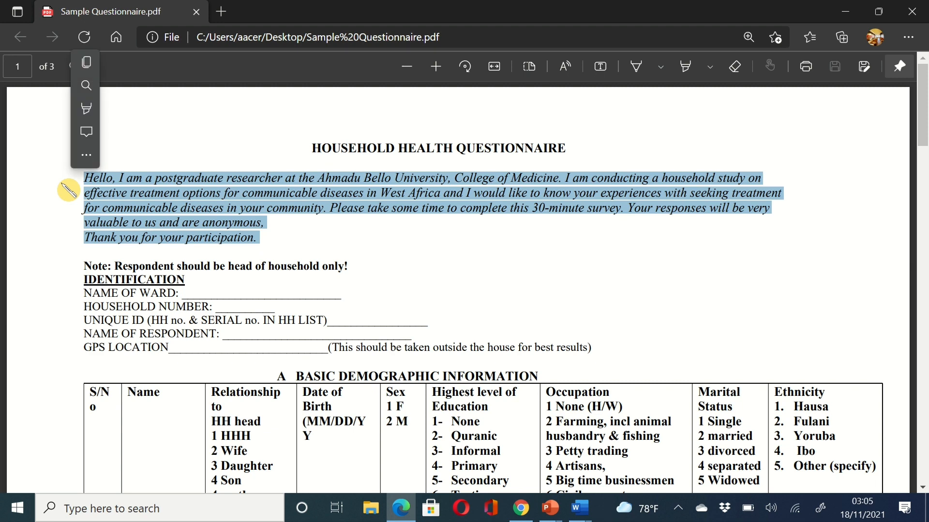
pyautogui.click(86, 62)
pyautogui.click(521, 507)
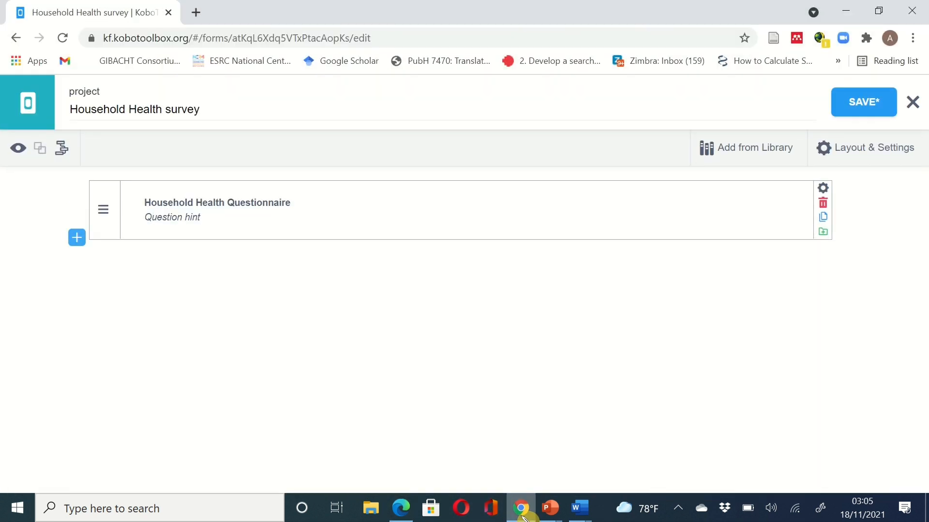
pyautogui.click(77, 237)
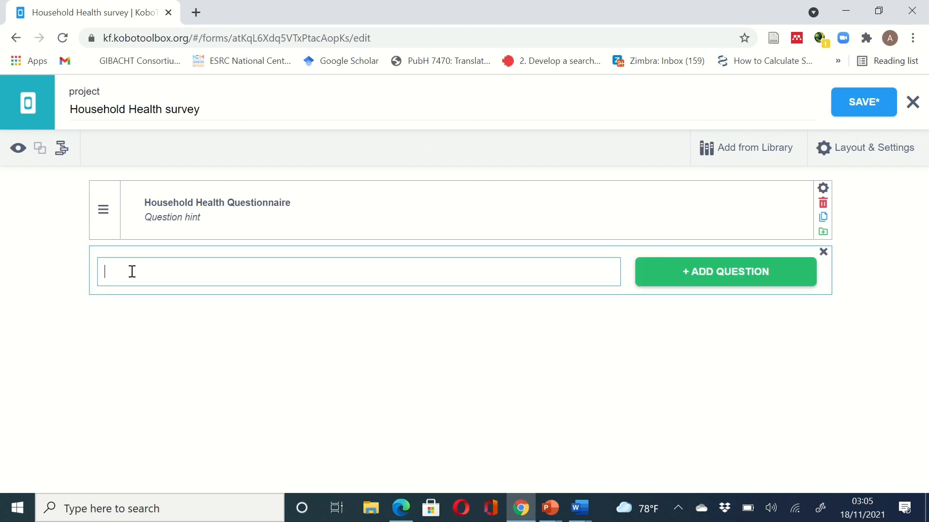
pyautogui.hotkey('ctrl', 'v')
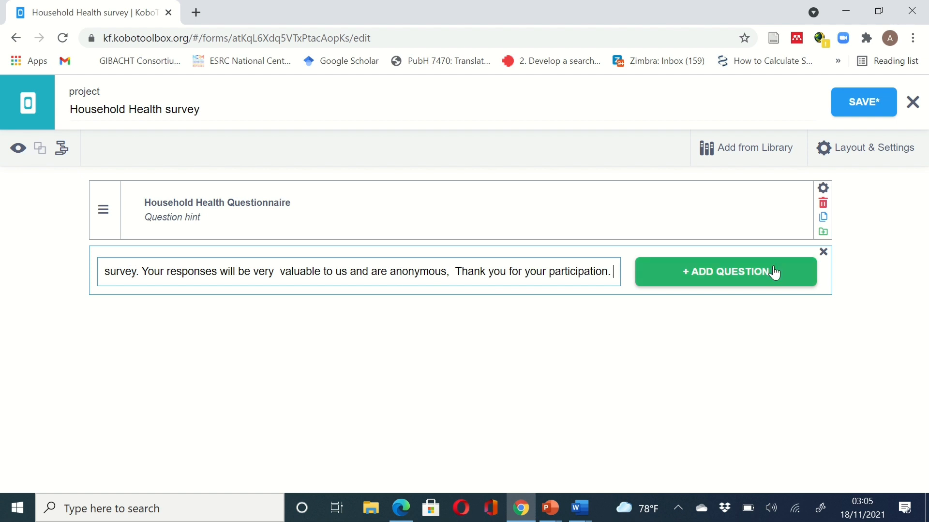
pyautogui.click(750, 274)
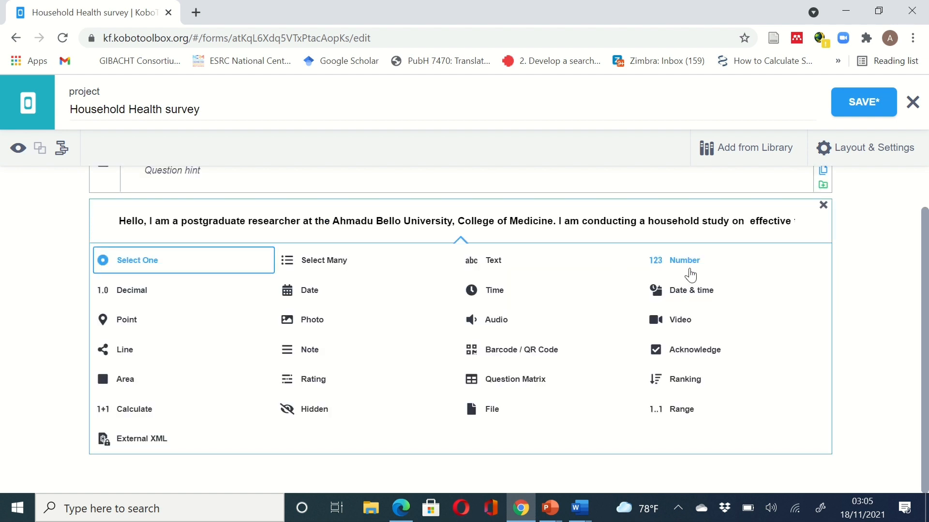
pyautogui.click(313, 357)
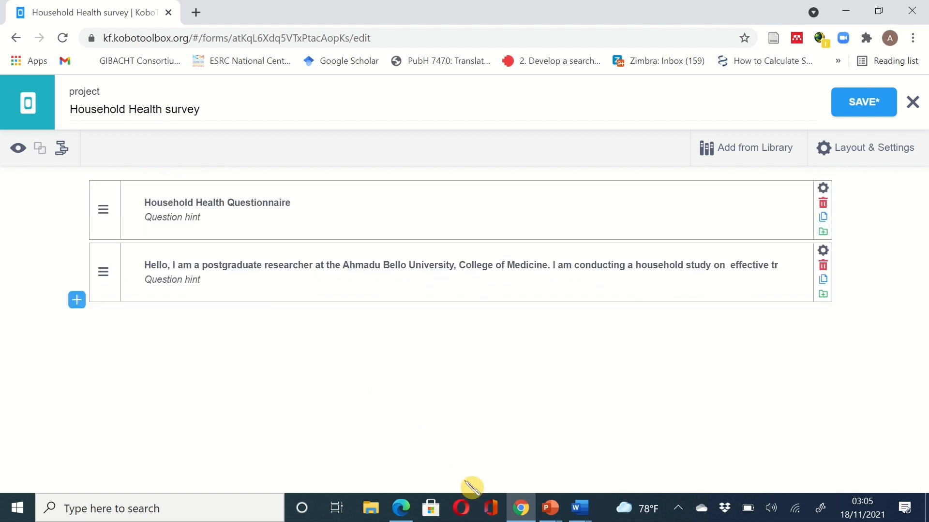
pyautogui.click(520, 508)
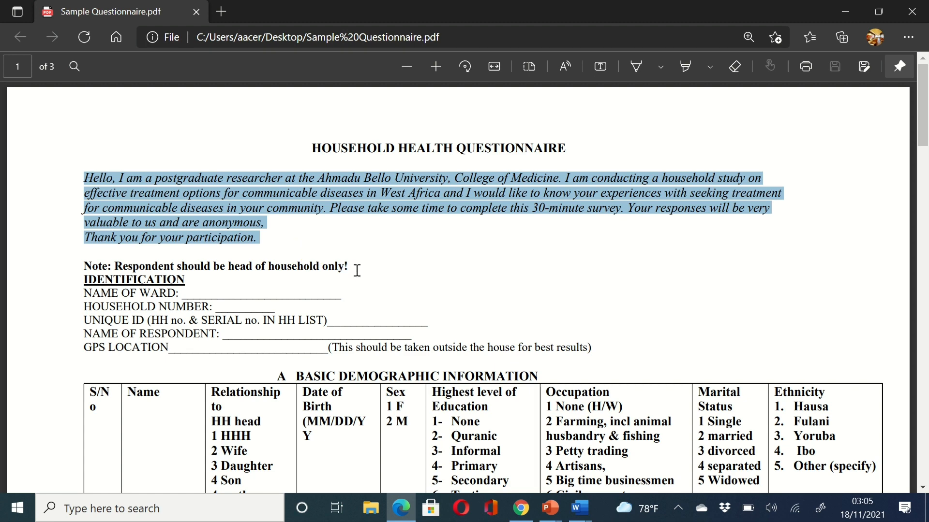
# - Add 'Note: Respondent should be head of household only!' as a new question below the welcome note
pyautogui.moveTo(342, 266); pyautogui.dragTo(75, 267)
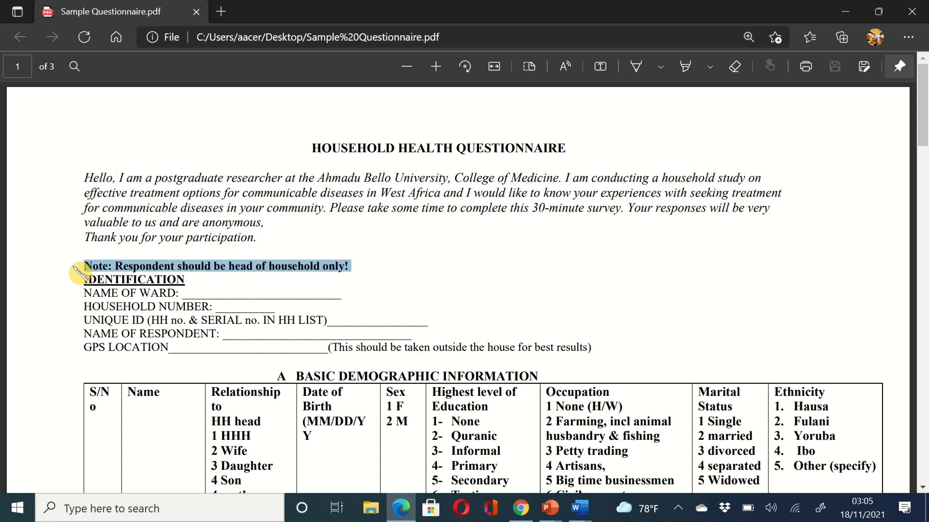
pyautogui.click(520, 508)
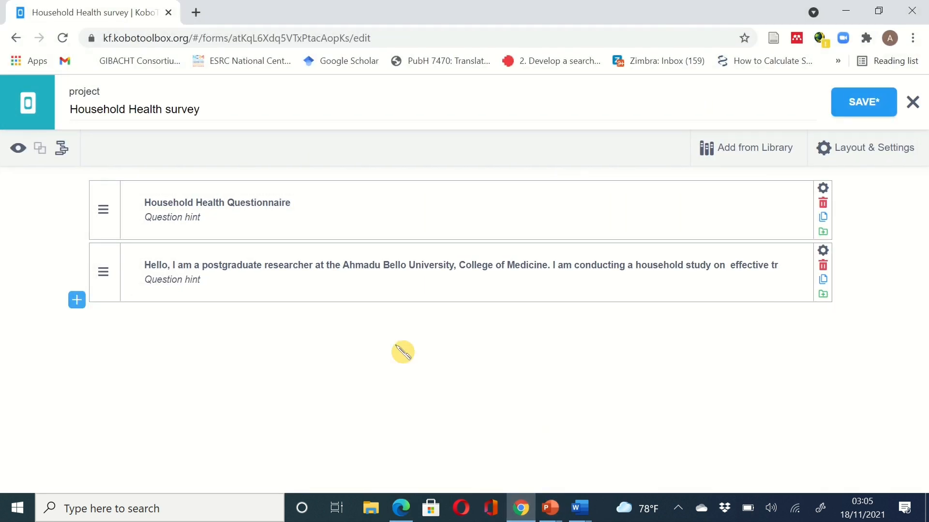
pyautogui.click(77, 301)
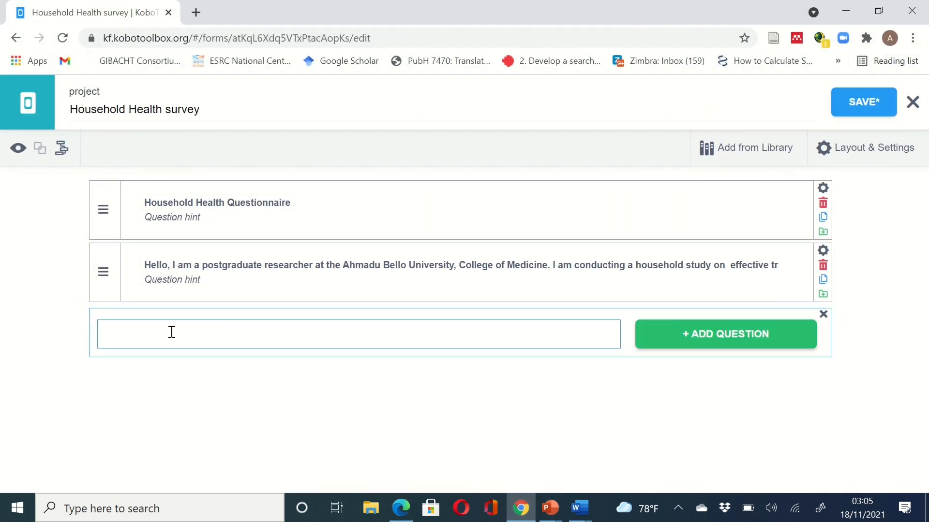
pyautogui.hotkey('ctrl', 'v')
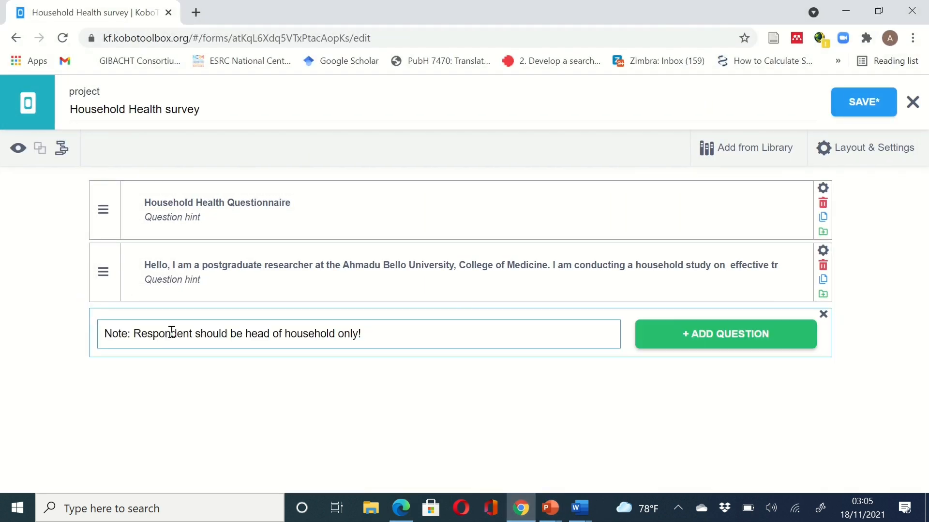
pyautogui.click(655, 338)
pyautogui.scroll(-1, 435, 427)
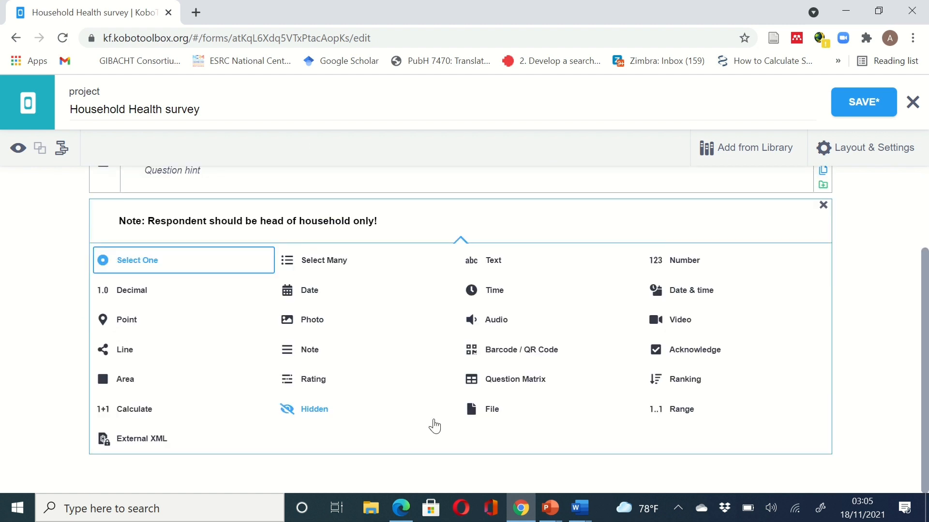
# - Copy the IDENTIFICATION heading from the PDF and set the respondent line's type to Note
pyautogui.click(524, 514)
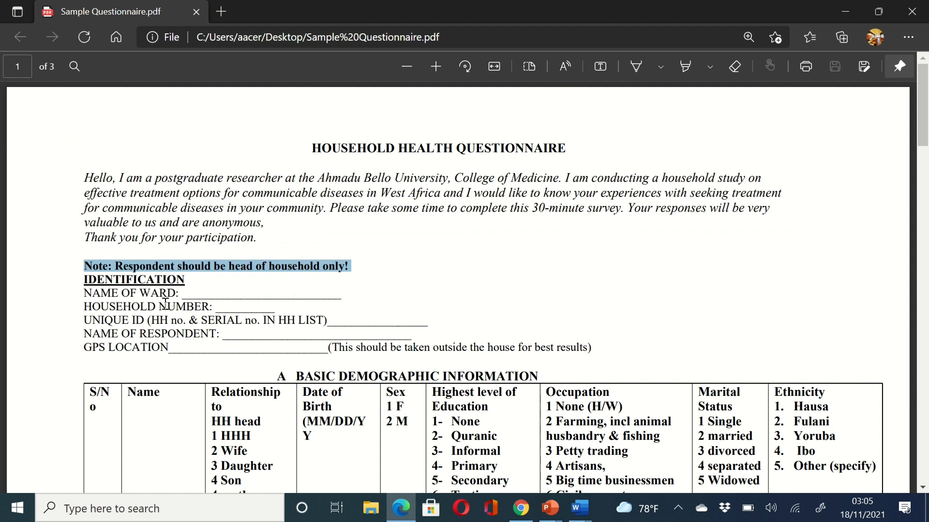
pyautogui.moveTo(188, 281); pyautogui.dragTo(62, 274)
pyautogui.hotkey('ctrl', 'c')
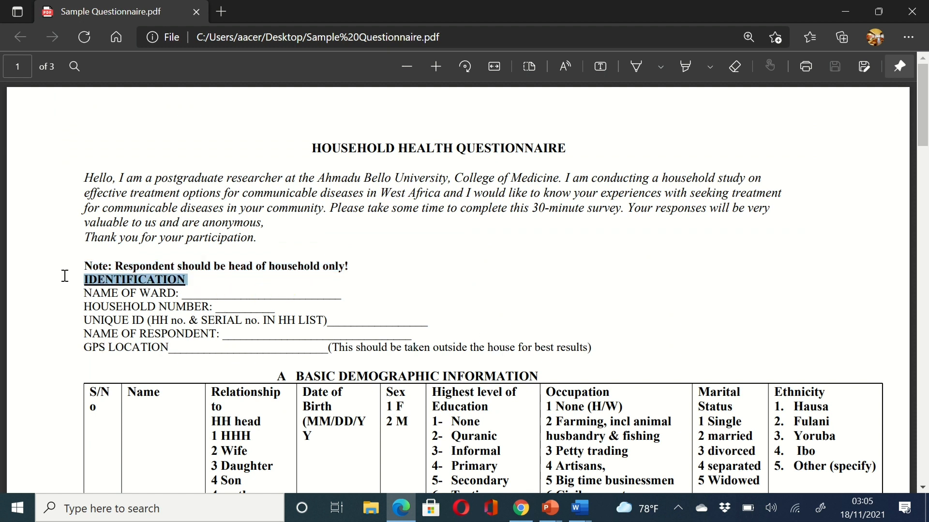
pyautogui.click(520, 508)
pyautogui.scroll(1, 228, 256)
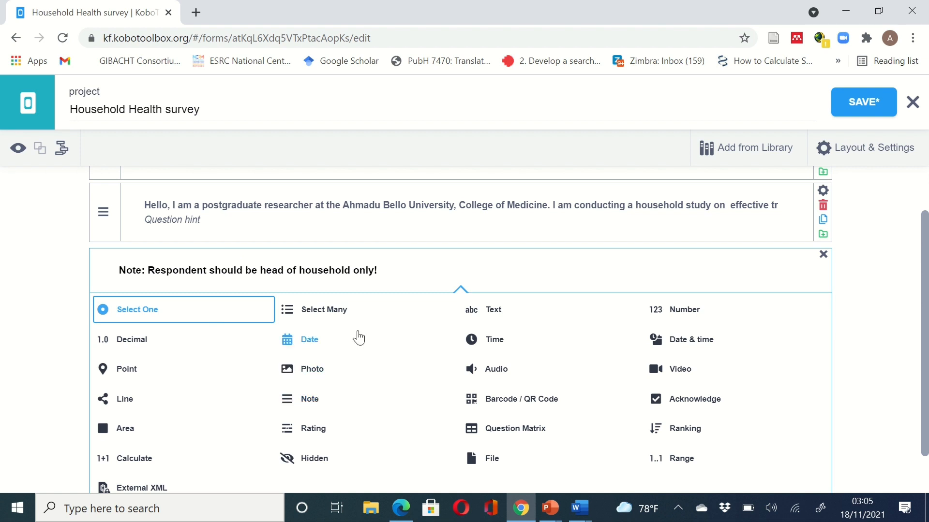
pyautogui.scroll(1, 356, 336)
pyautogui.scroll(1, 358, 333)
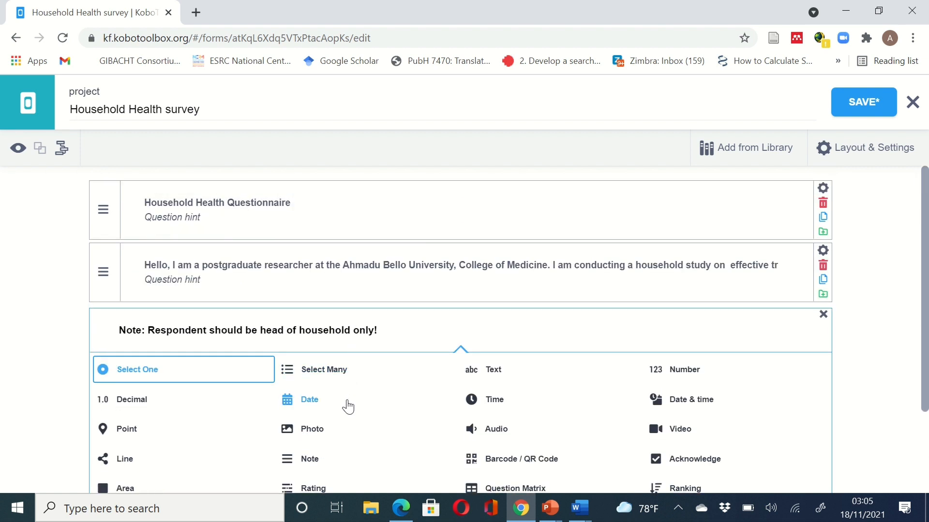
pyautogui.scroll(-1, 350, 406)
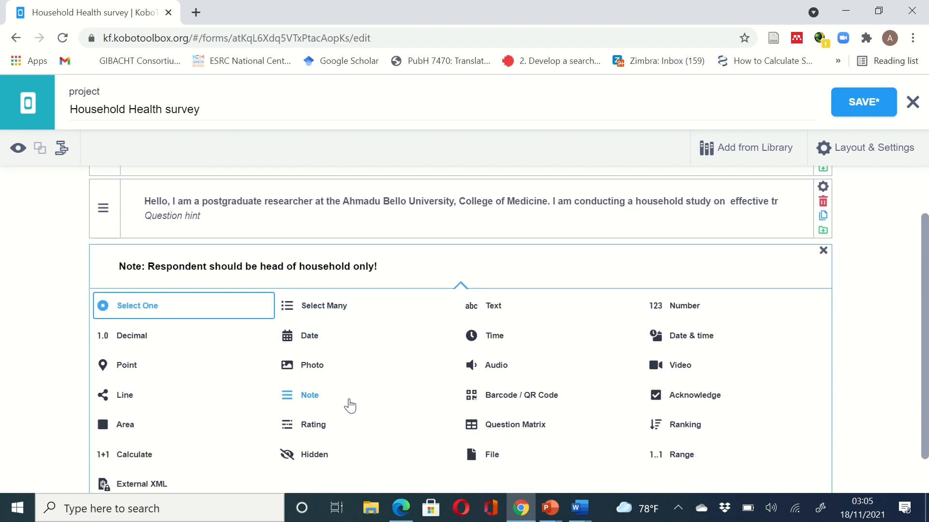
pyautogui.click(308, 395)
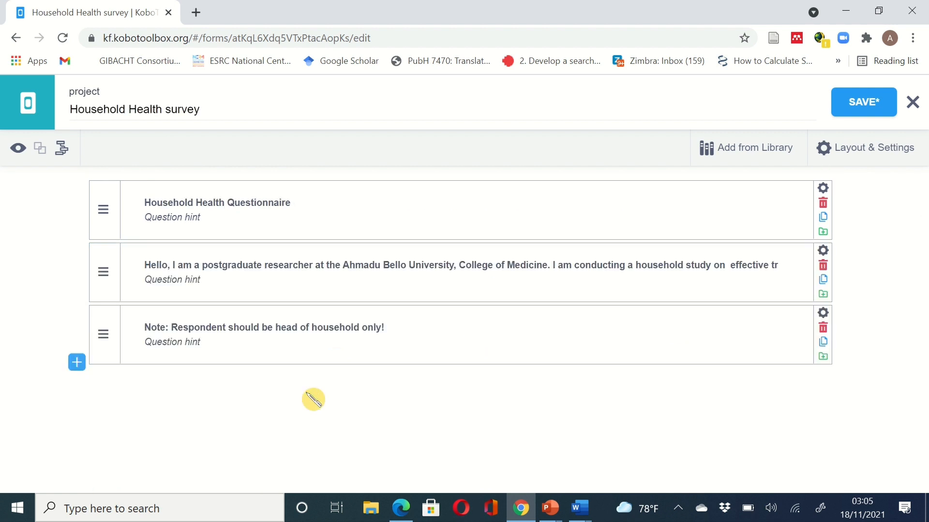
pyautogui.click(77, 363)
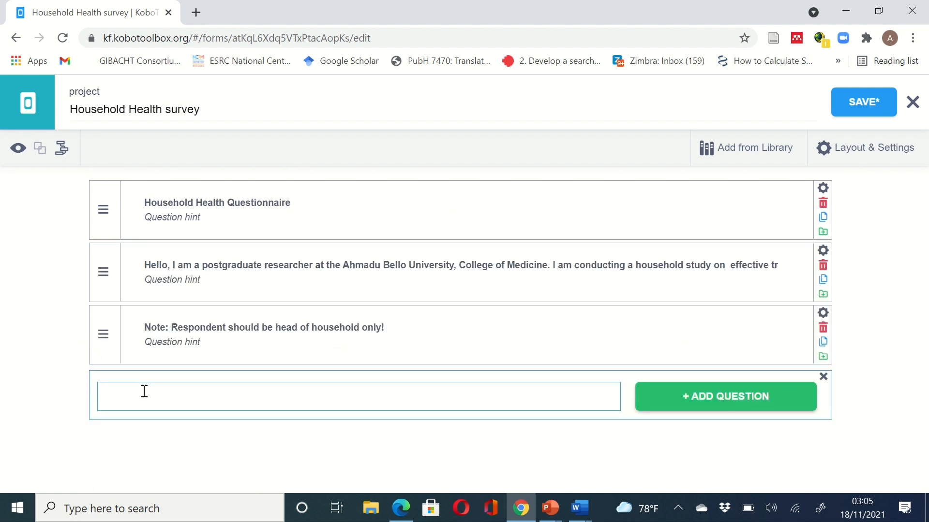
# - Add IDENTIFICATION as a Note item below the respondent instruction, with a fresh entry after it
pyautogui.hotkey('ctrl', 'v')
pyautogui.click(690, 413)
pyautogui.scroll(-3, 532, 411)
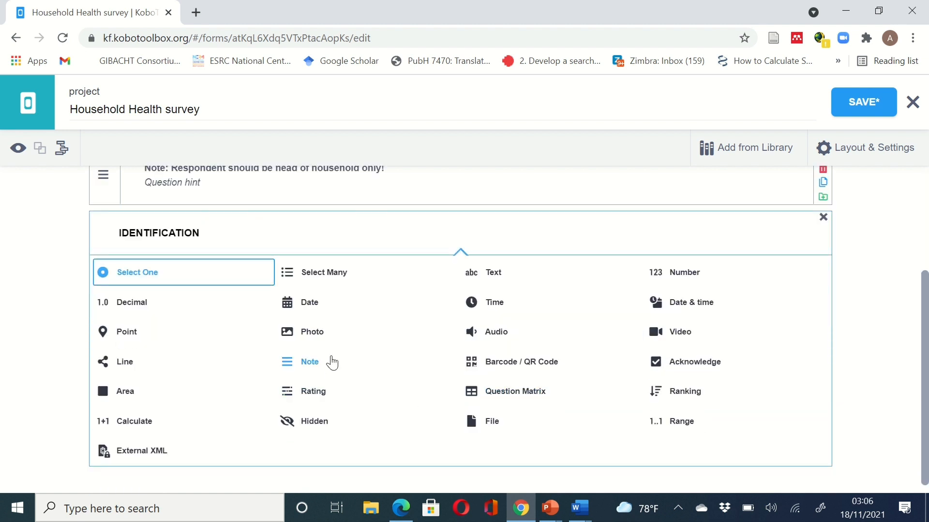
pyautogui.click(299, 364)
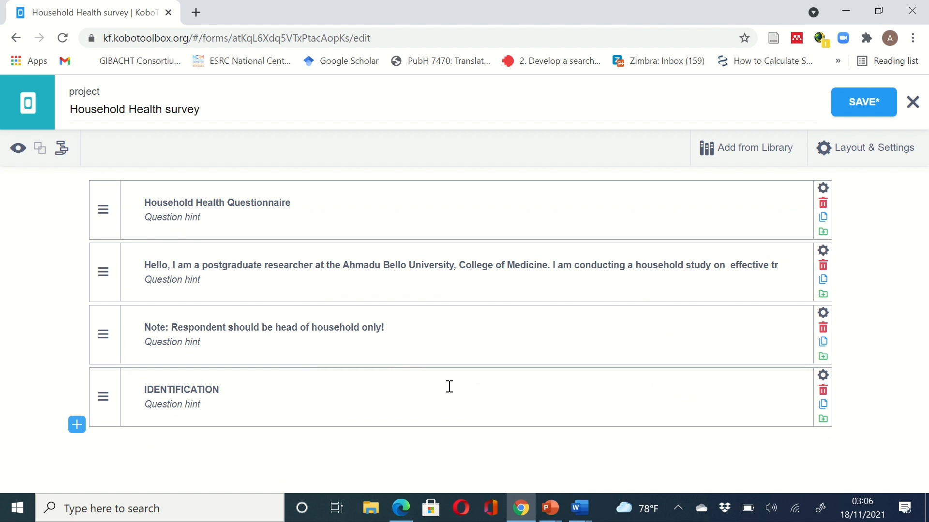
pyautogui.click(76, 425)
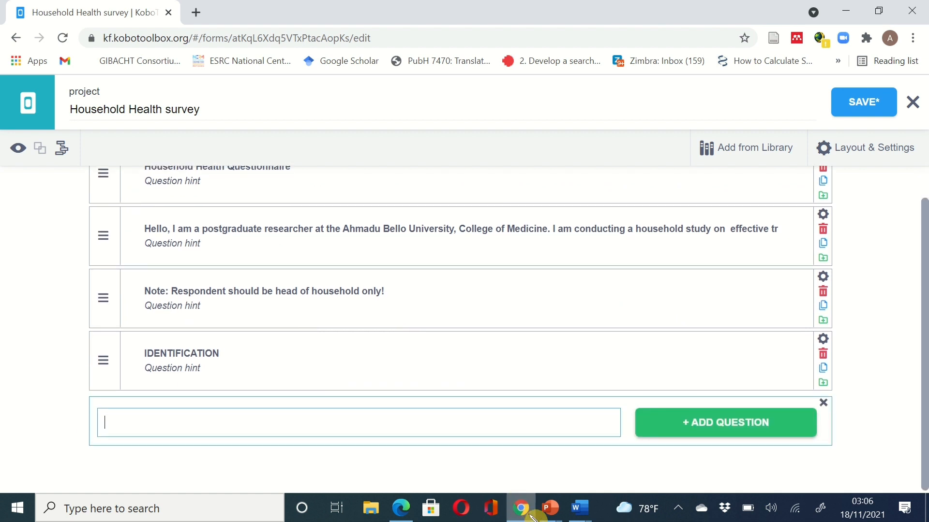
pyautogui.click(527, 513)
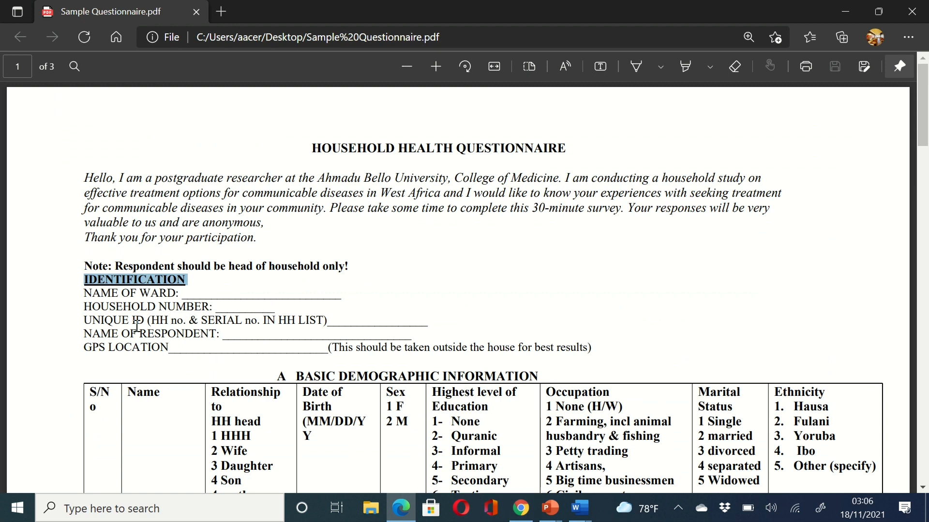
# - Add NAME OF WARD, copied from the questionnaire PDF, as a Text question
pyautogui.moveTo(83, 295); pyautogui.dragTo(175, 296)
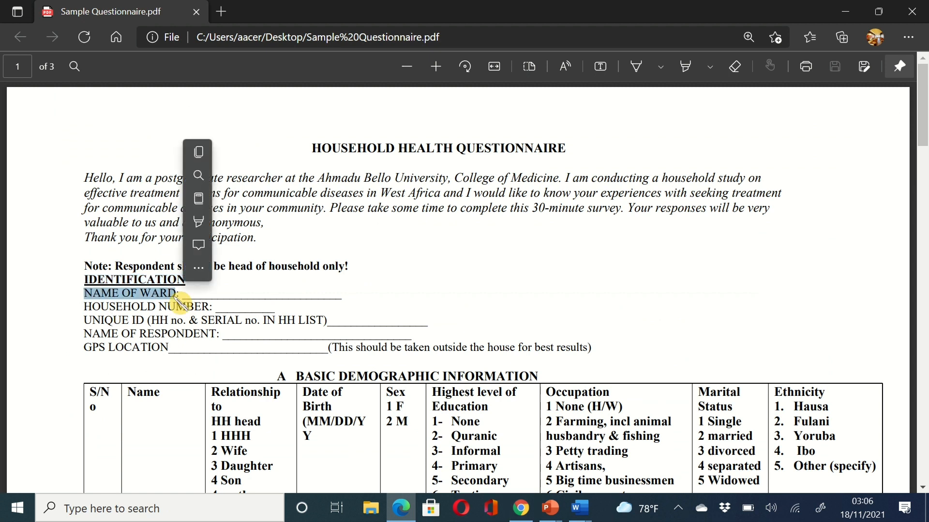
pyautogui.click(206, 151)
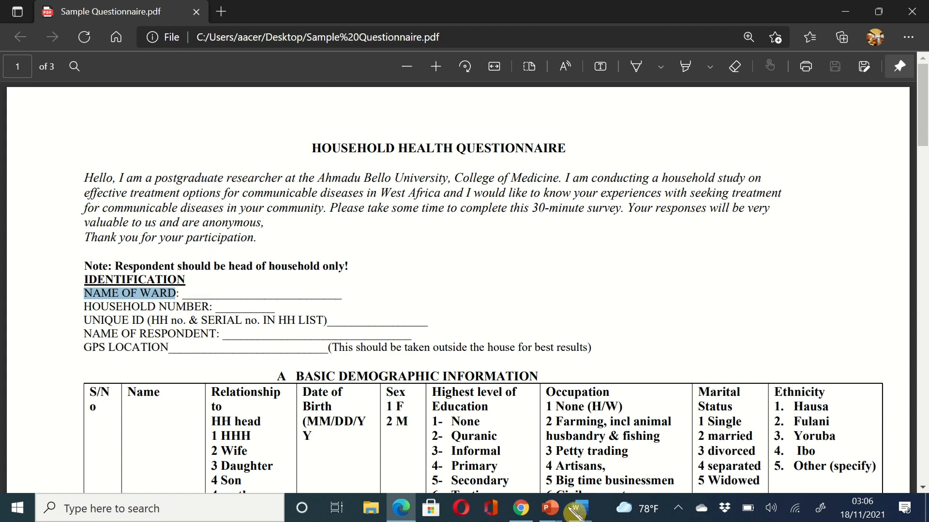
pyautogui.click(532, 514)
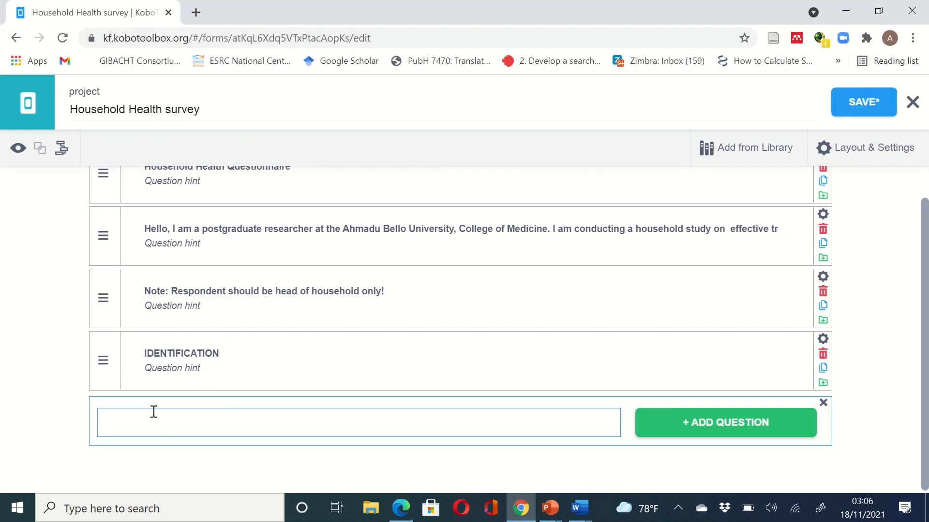
pyautogui.hotkey('ctrl', 'v')
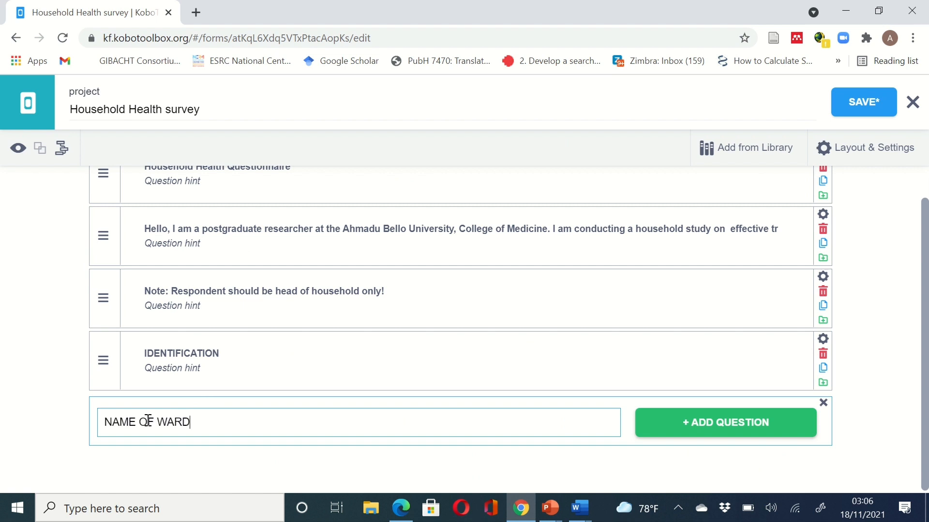
pyautogui.click(677, 422)
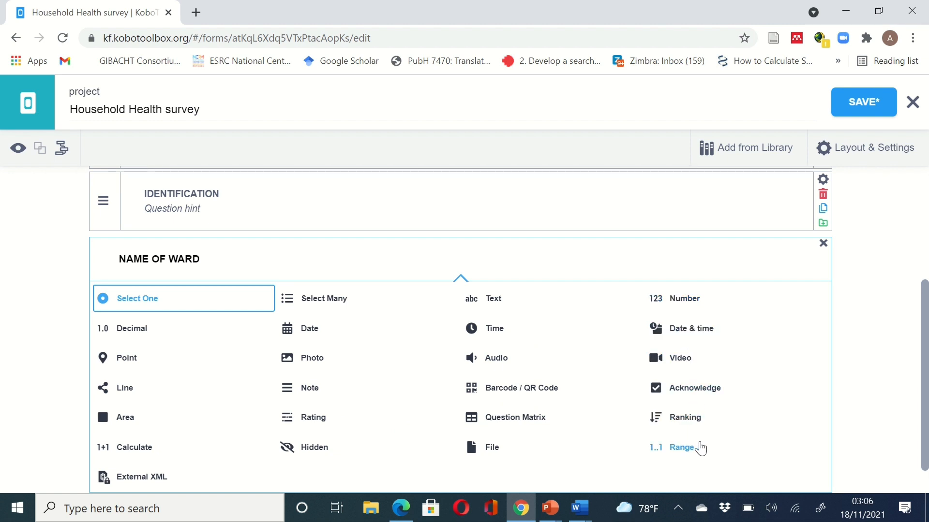
pyautogui.click(496, 300)
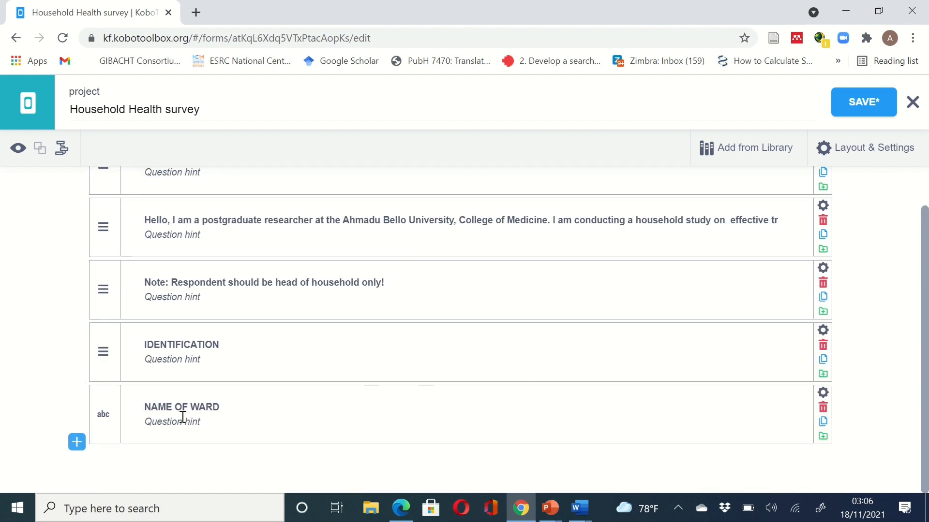
pyautogui.click(389, 429)
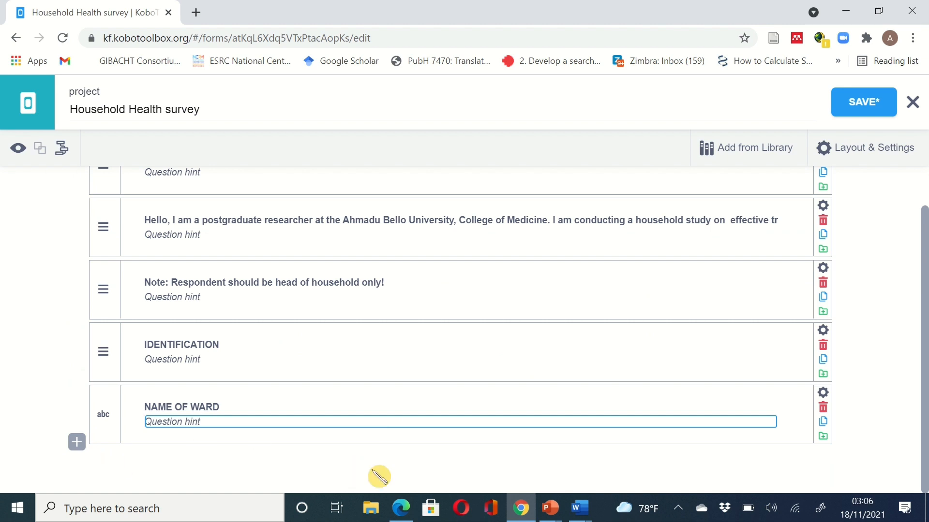
# - Add HOUSEHOLD NUMBER from the PDF as a Text question at the end of the form
pyautogui.click(520, 510)
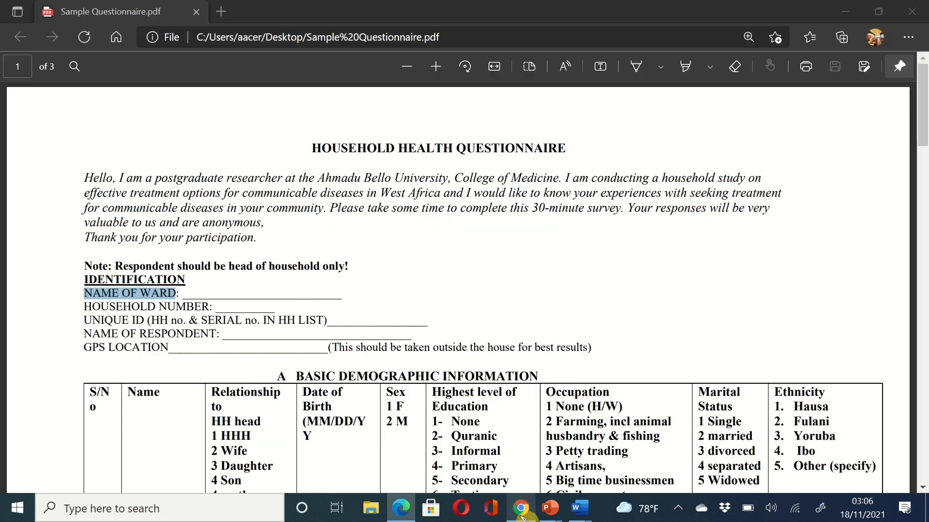
pyautogui.moveTo(84, 308); pyautogui.dragTo(211, 308)
pyautogui.hotkey('ctrl', 'c')
pyautogui.click(520, 509)
pyautogui.click(77, 442)
pyautogui.hotkey('ctrl', 'v')
pyautogui.click(705, 435)
pyautogui.click(493, 470)
# - Add the UNIQUE ID line from the PDF as a Text question
pyautogui.click(521, 509)
pyautogui.moveTo(84, 321); pyautogui.dragTo(326, 320)
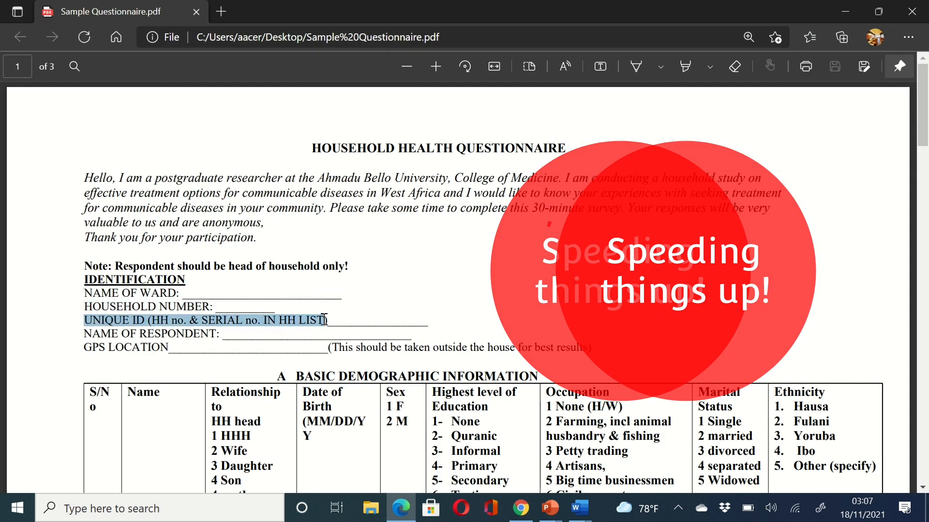
pyautogui.hotkey('ctrl', 'c')
pyautogui.click(520, 508)
pyautogui.click(76, 442)
pyautogui.hotkey('ctrl', 'v')
pyautogui.click(705, 440)
pyautogui.click(493, 315)
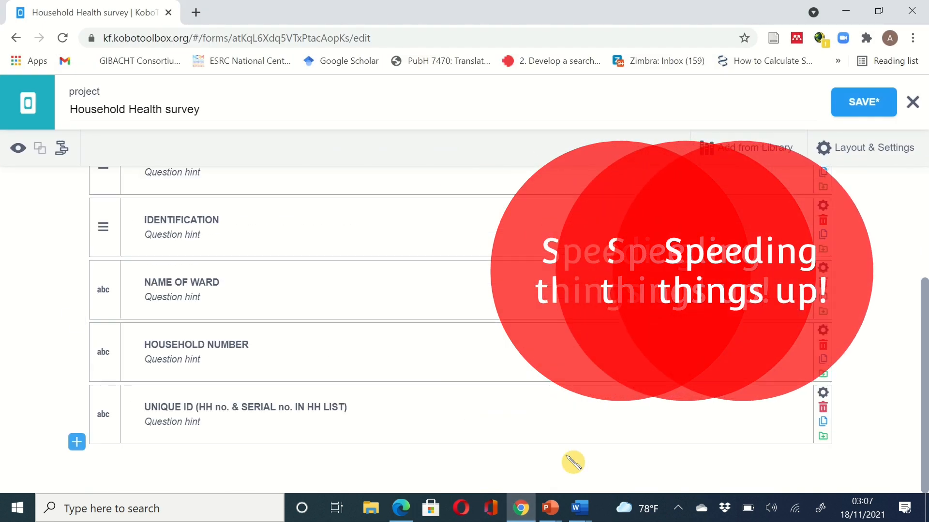
# - Add NAME OF RESPONDENT: from the PDF as a Text question
pyautogui.click(521, 509)
pyautogui.moveTo(84, 334); pyautogui.dragTo(220, 334)
pyautogui.hotkey('ctrl', 'c')
pyautogui.click(521, 509)
pyautogui.click(188, 461)
pyautogui.hotkey('ctrl', 'v')
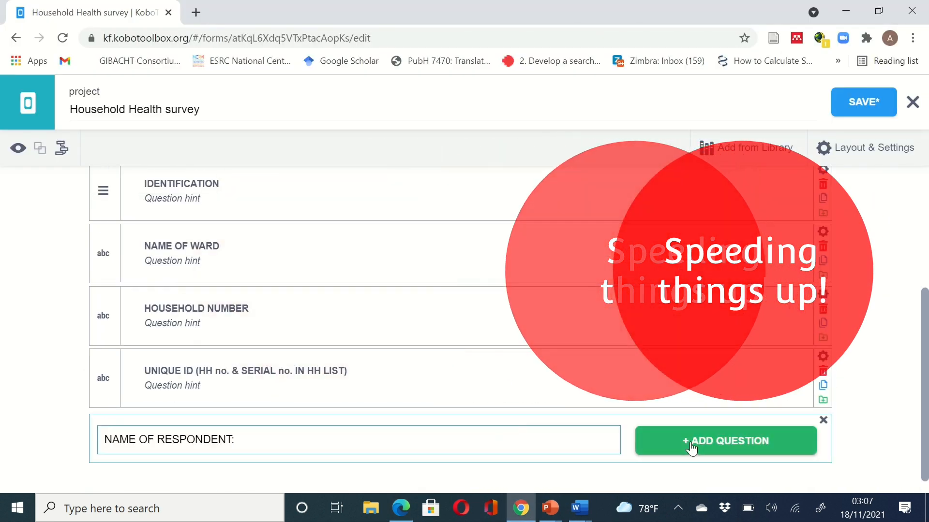
pyautogui.click(696, 441)
pyautogui.click(491, 315)
pyautogui.click(521, 508)
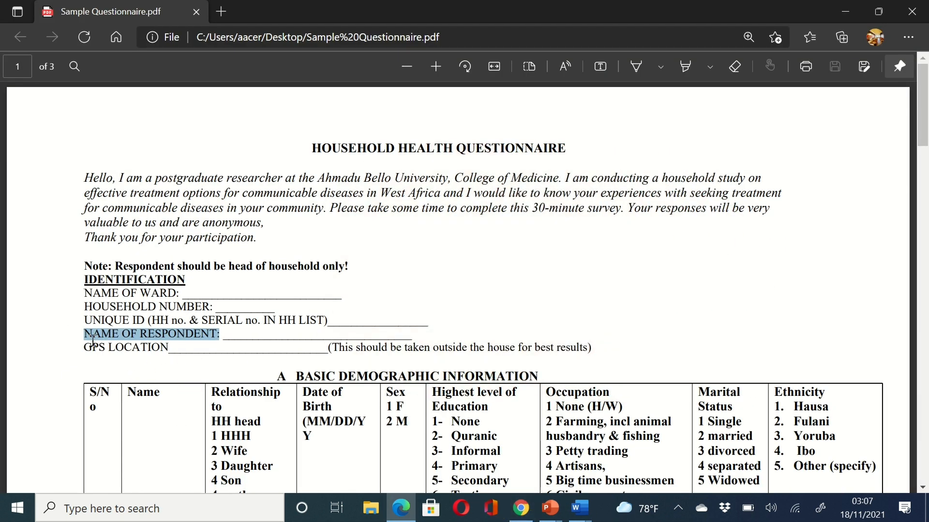
# - Add a GPS LOCATION Point question, trimming the pasted PDF line down to just 'GPS LOCATION'
pyautogui.moveTo(84, 348); pyautogui.dragTo(168, 354)
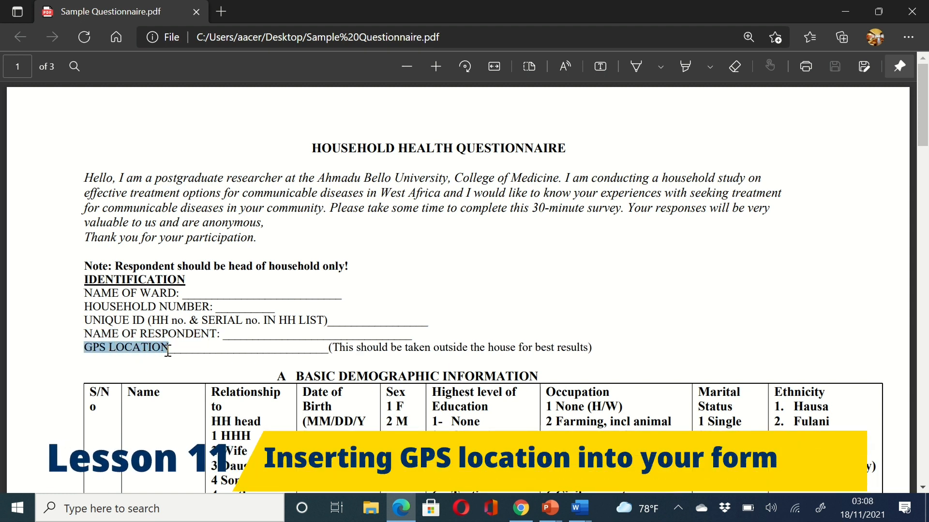
pyautogui.moveTo(423, 336); pyautogui.dragTo(561, 344)
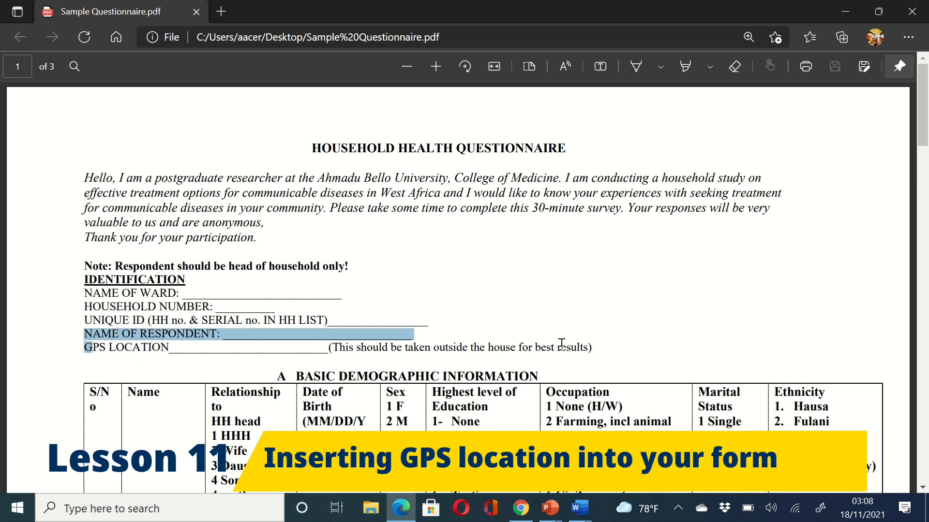
pyautogui.tripleClick(590, 352)
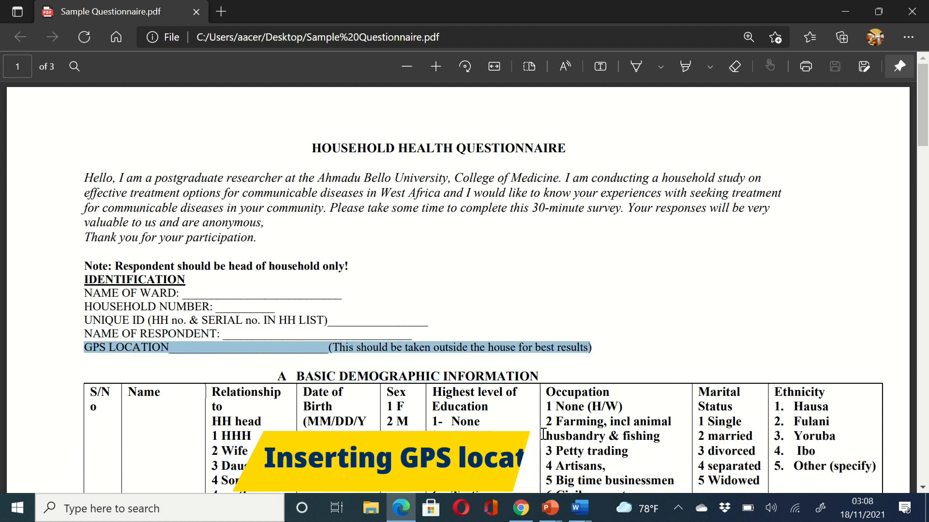
pyautogui.click(521, 512)
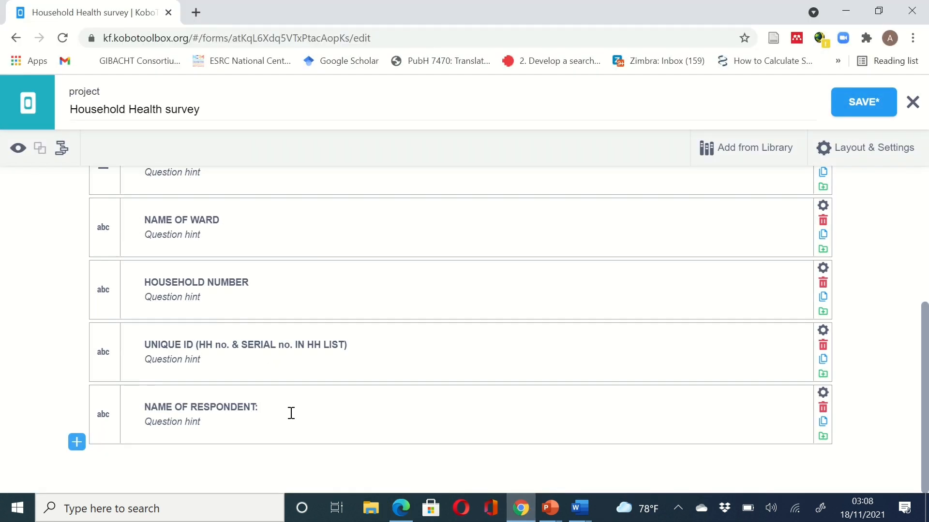
pyautogui.click(77, 442)
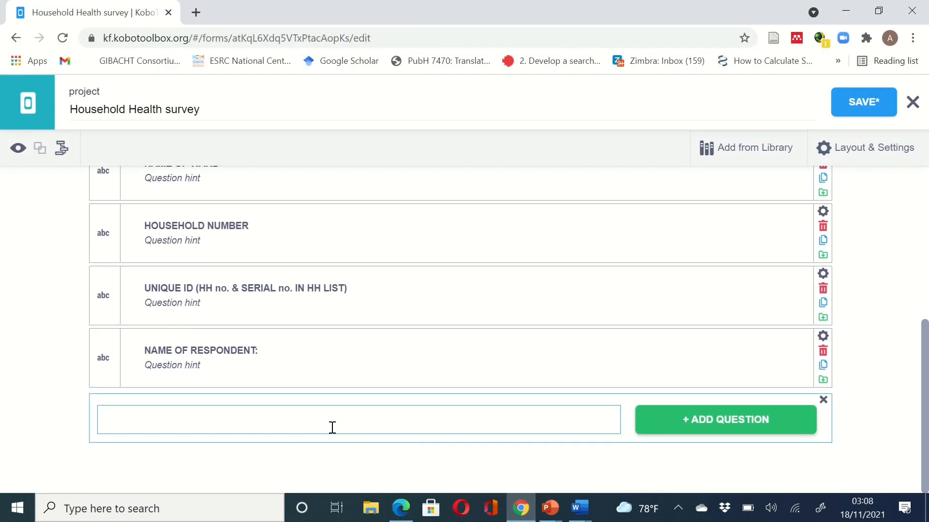
pyautogui.hotkey('ctrl', 'v')
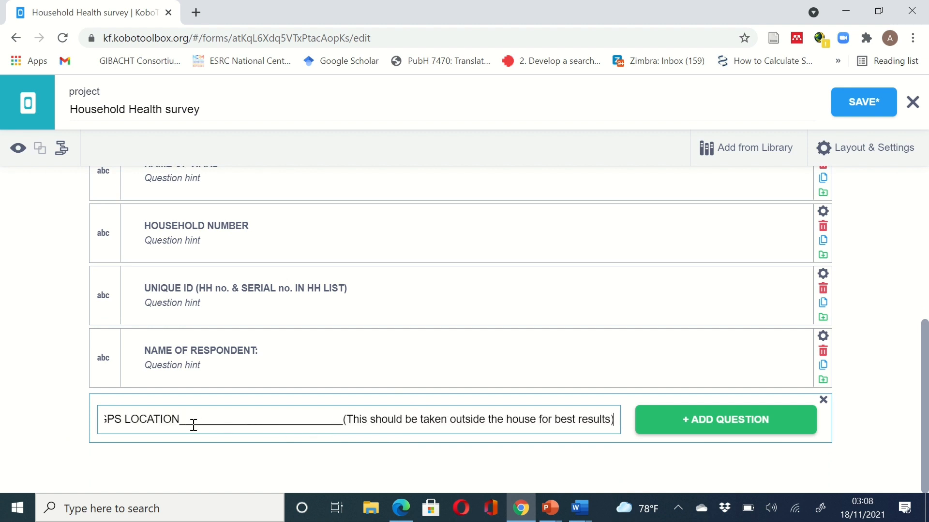
pyautogui.press('Delete')
pyautogui.press('Delete')
pyautogui.press('Delete')
pyautogui.press('Delete')
pyautogui.press('Delete')
pyautogui.press('Delete')
pyautogui.press('Delete')
pyautogui.press('Delete')
pyautogui.press('Delete')
pyautogui.press('Delete')
pyautogui.press('Delete')
pyautogui.press('Delete')
pyautogui.press('Delete')
pyautogui.press('Delete')
pyautogui.press('Delete')
pyautogui.press('Delete')
pyautogui.press('Delete')
pyautogui.press('Delete')
pyautogui.press('Delete')
pyautogui.press('Delete')
pyautogui.press('Delete')
pyautogui.press('Delete')
pyautogui.press('Delete')
pyautogui.press('Delete')
pyautogui.press('Delete')
pyautogui.press('Delete')
pyautogui.press('Delete')
pyautogui.press('Delete')
pyautogui.press('Delete')
pyautogui.press('Delete')
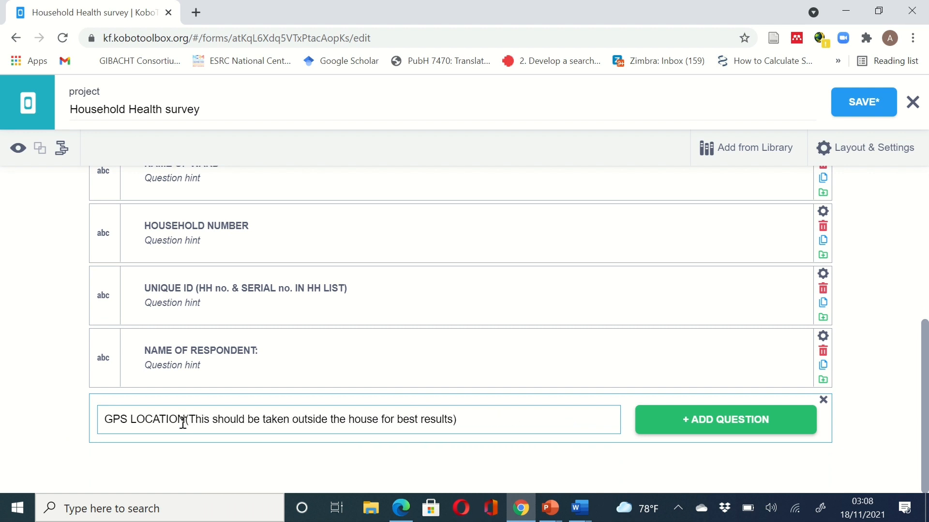
pyautogui.hotkey('shift', 'End')
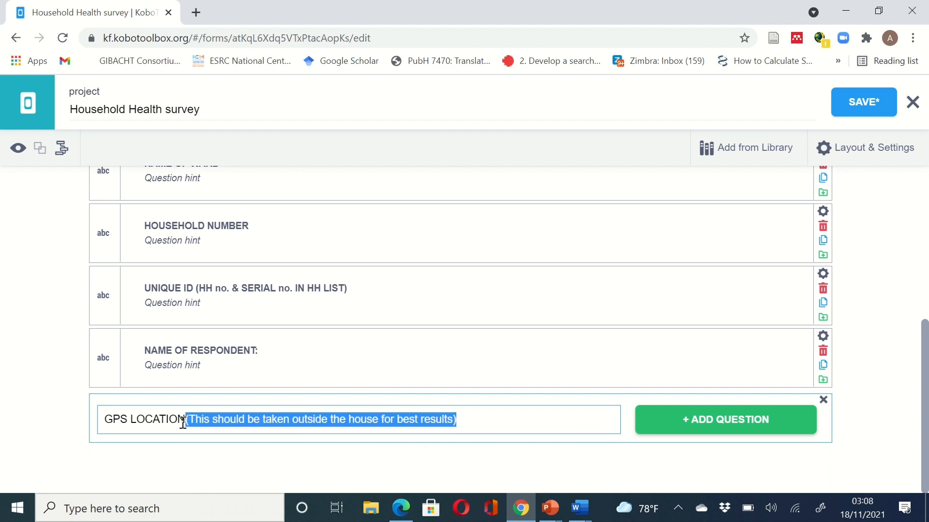
pyautogui.press('Delete')
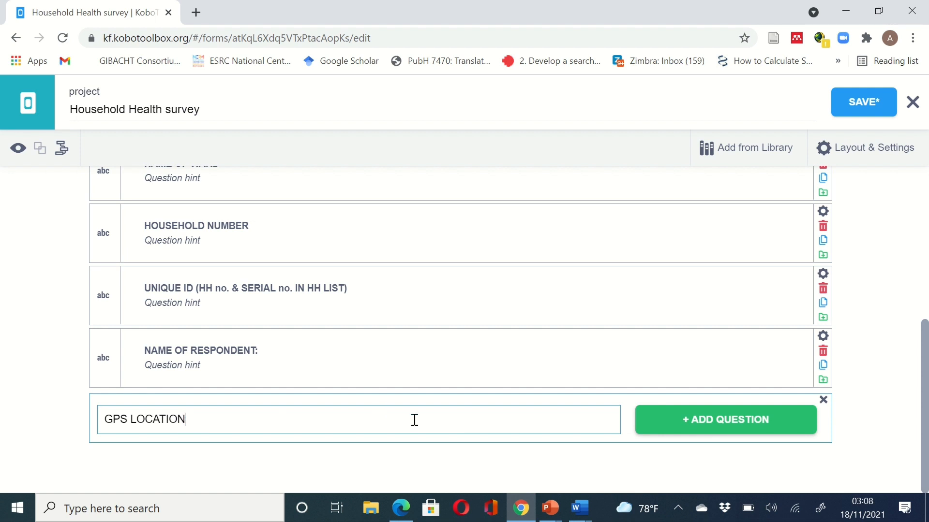
pyautogui.click(709, 428)
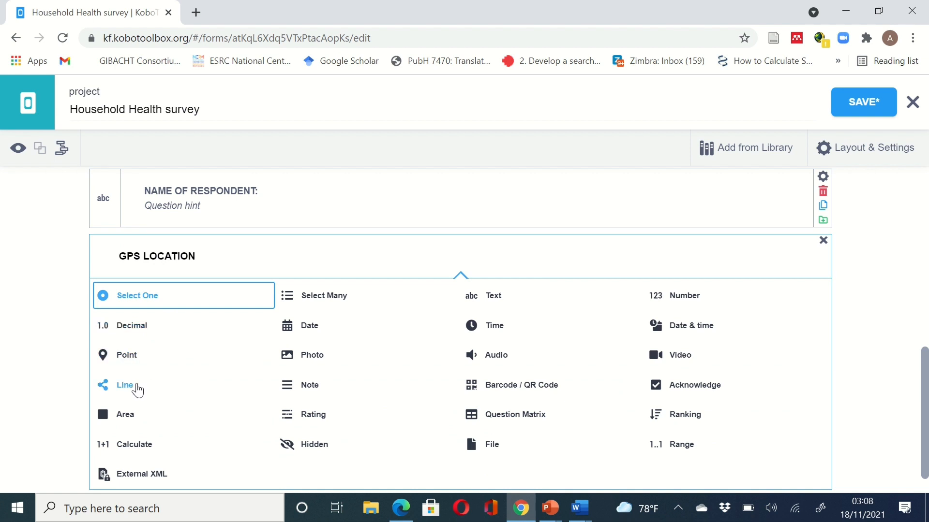
pyautogui.click(127, 356)
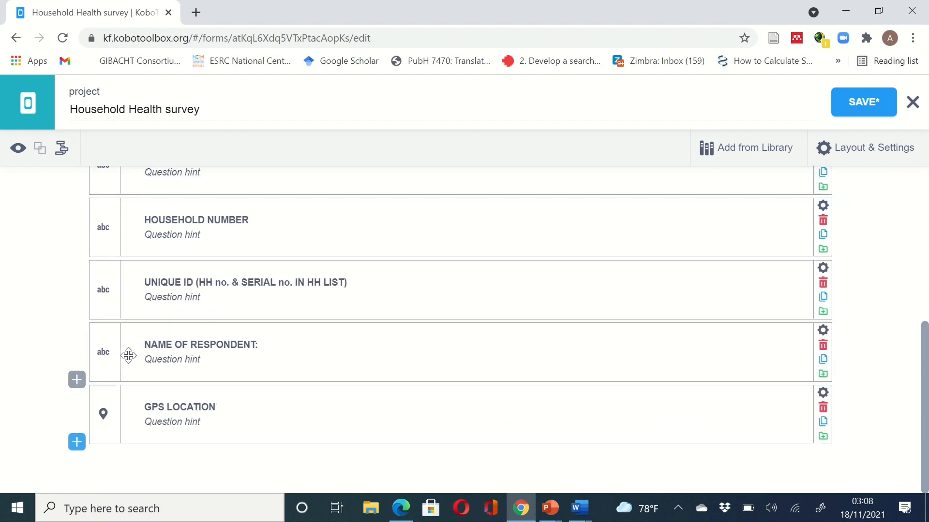
# - Enter the GPS LOCATION hint 'This should be taken outside the house for best results' and save
pyautogui.click(196, 422)
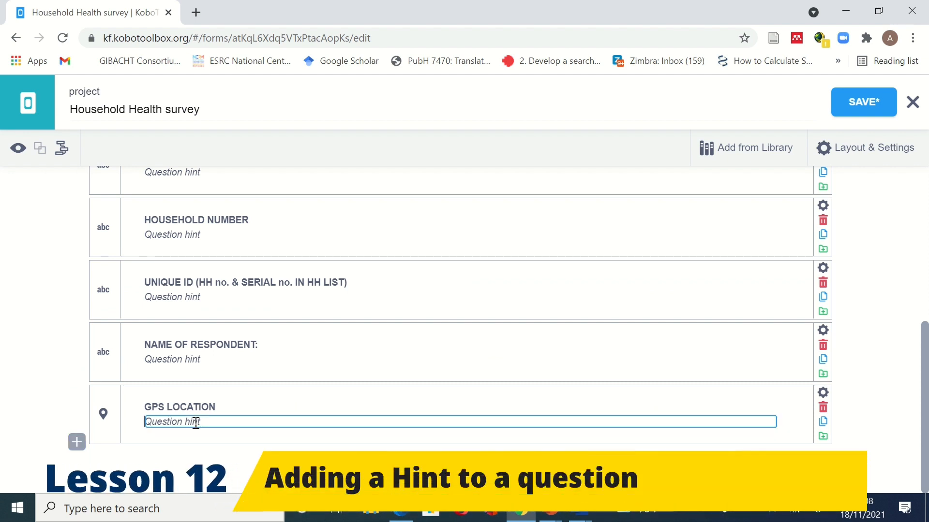
pyautogui.hotkey('ctrl', 'v')
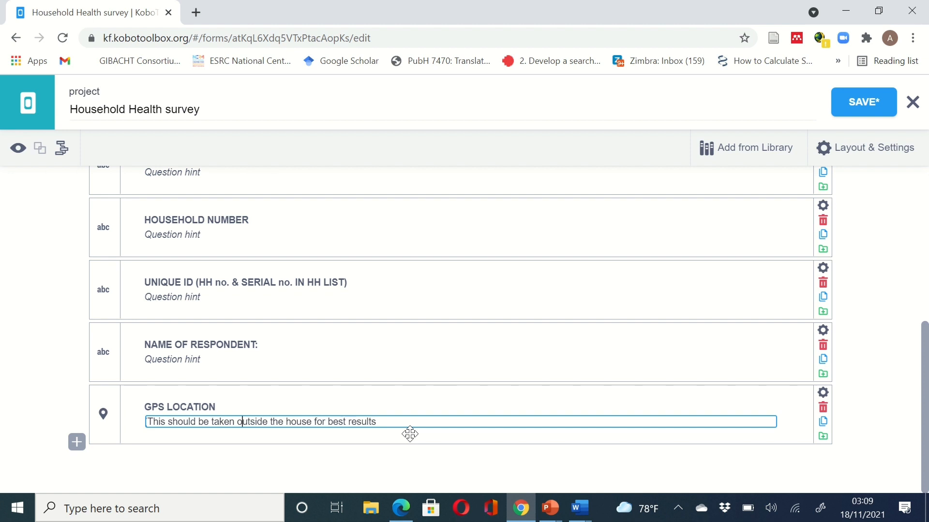
pyautogui.press('BackSpace')
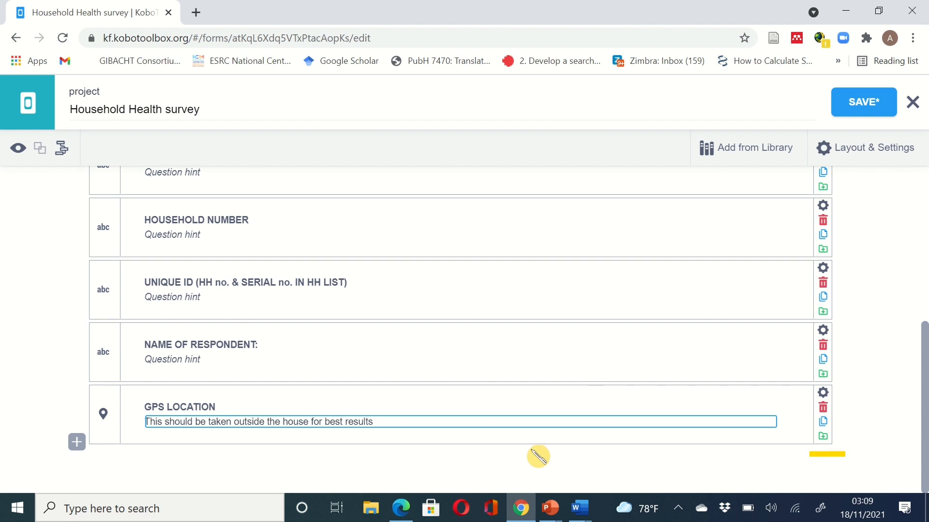
pyautogui.click(865, 111)
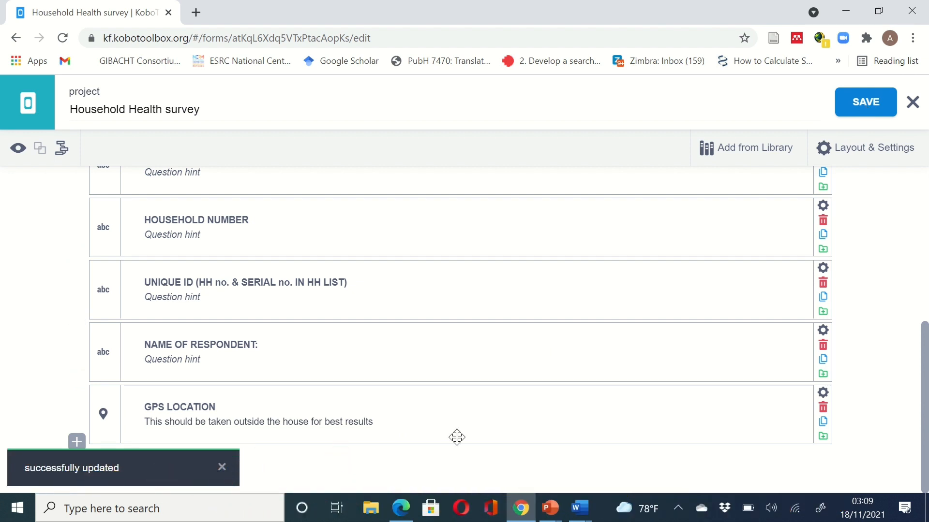
pyautogui.scroll(6, 658, 303)
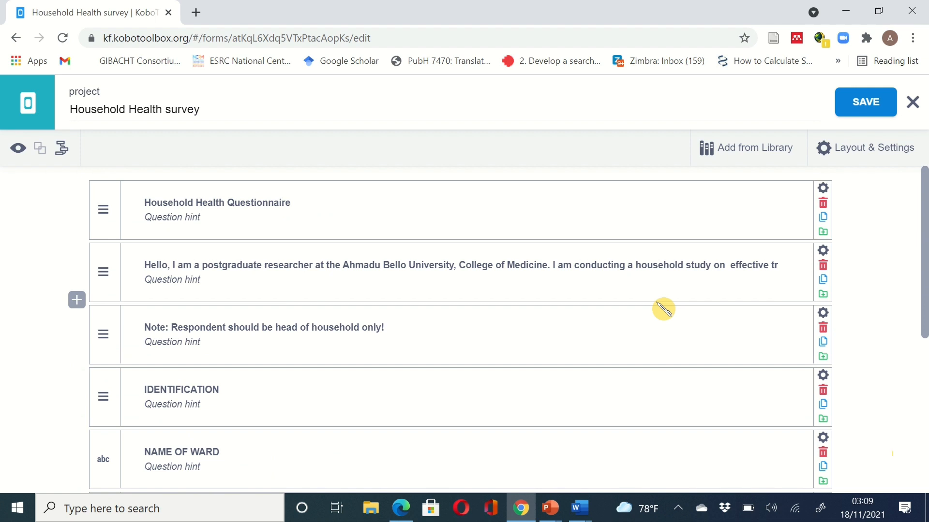
pyautogui.click(18, 150)
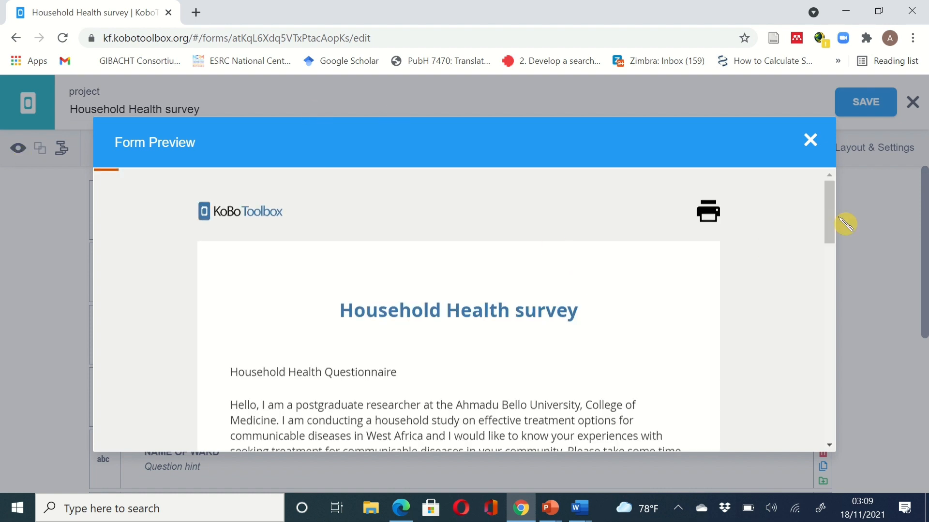
pyautogui.moveTo(838, 223); pyautogui.dragTo(844, 241)
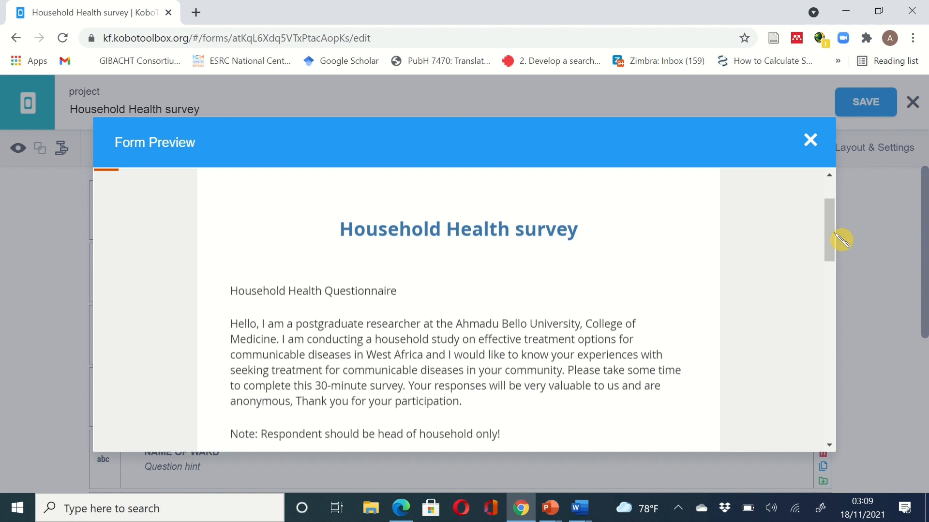
pyautogui.moveTo(841, 239); pyautogui.dragTo(839, 252)
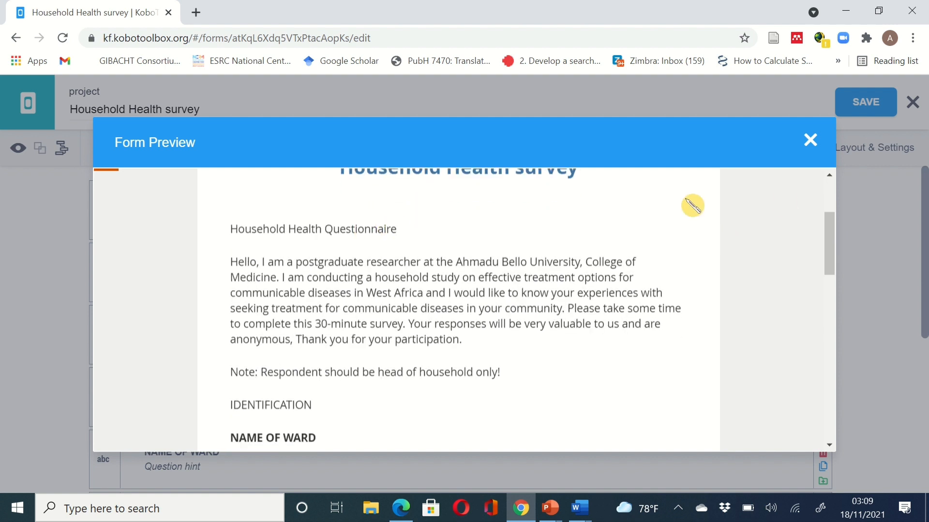
pyautogui.moveTo(837, 234); pyautogui.dragTo(836, 239)
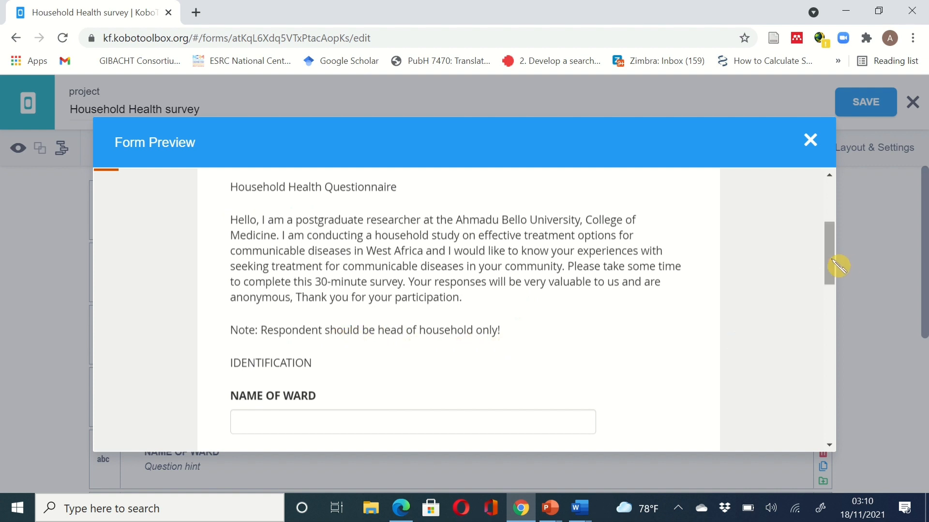
pyautogui.moveTo(838, 266); pyautogui.dragTo(839, 290)
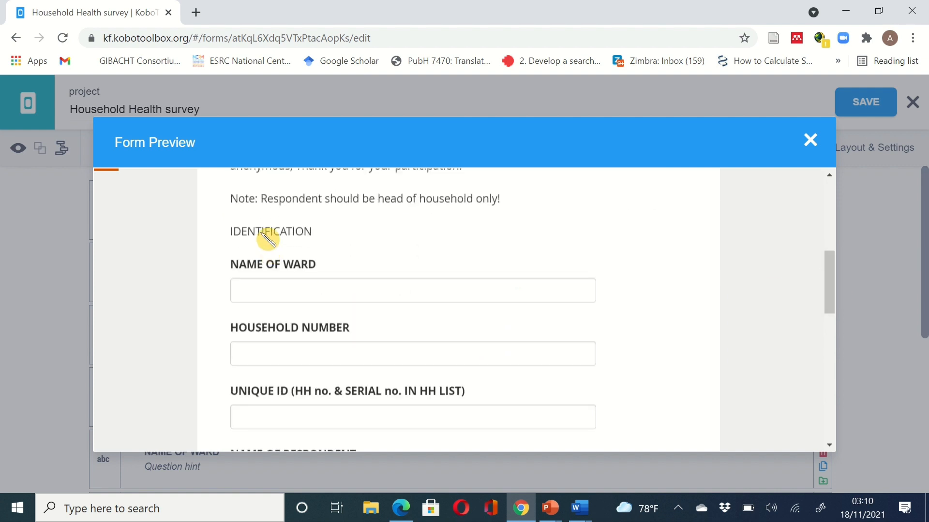
pyautogui.click(311, 288)
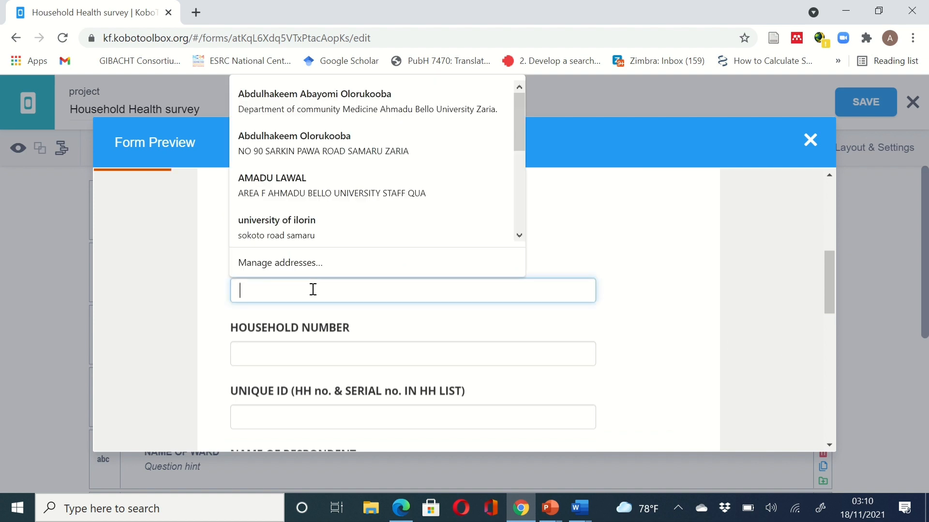
pyautogui.click(313, 350)
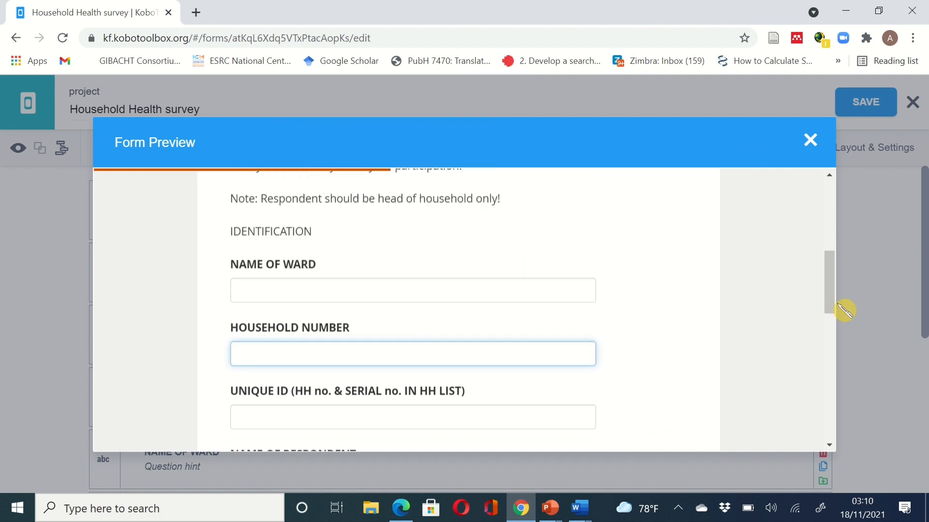
pyautogui.moveTo(839, 309); pyautogui.dragTo(837, 327)
pyautogui.click(472, 326)
pyautogui.click(478, 385)
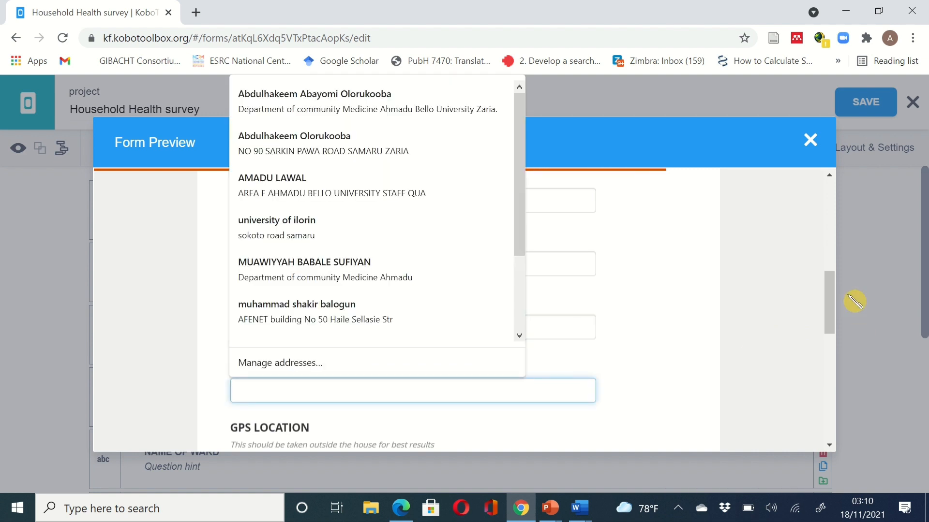
pyautogui.moveTo(835, 301); pyautogui.dragTo(829, 317)
pyautogui.click(762, 317)
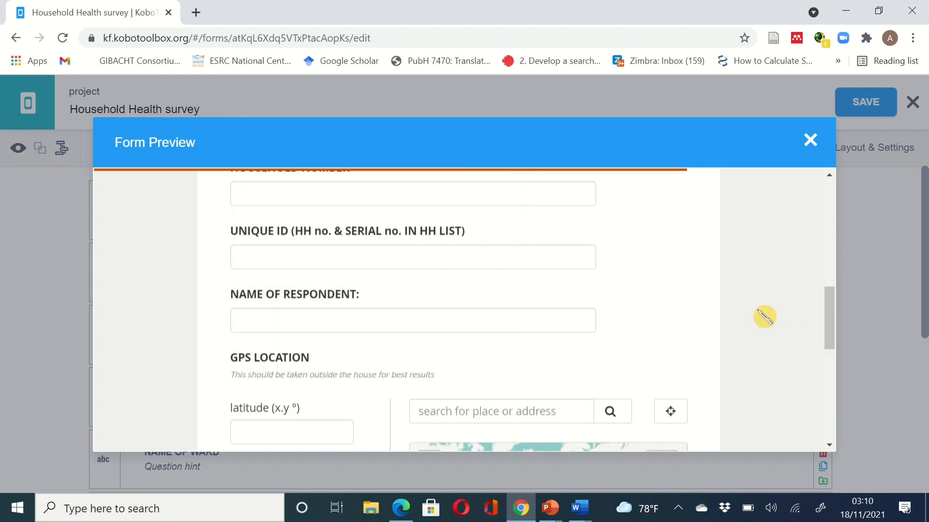
pyautogui.moveTo(834, 321); pyautogui.dragTo(828, 407)
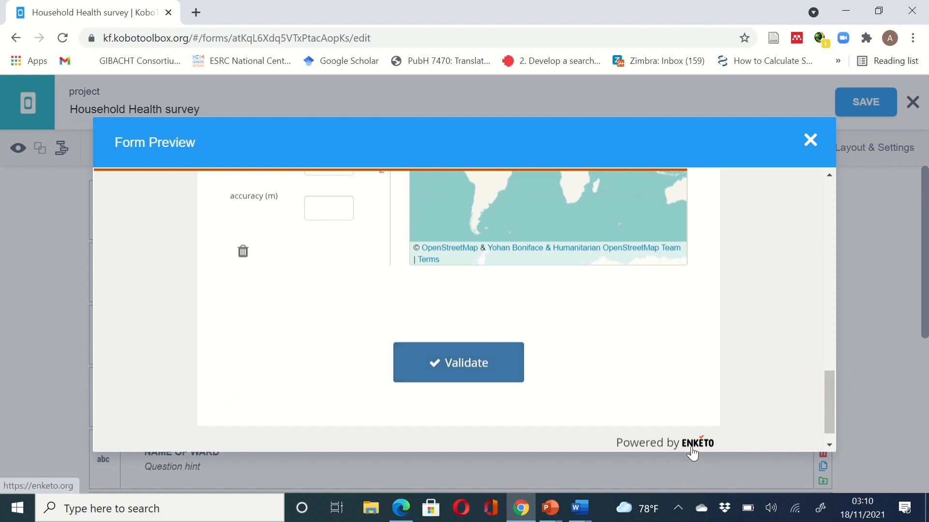
pyautogui.click(460, 374)
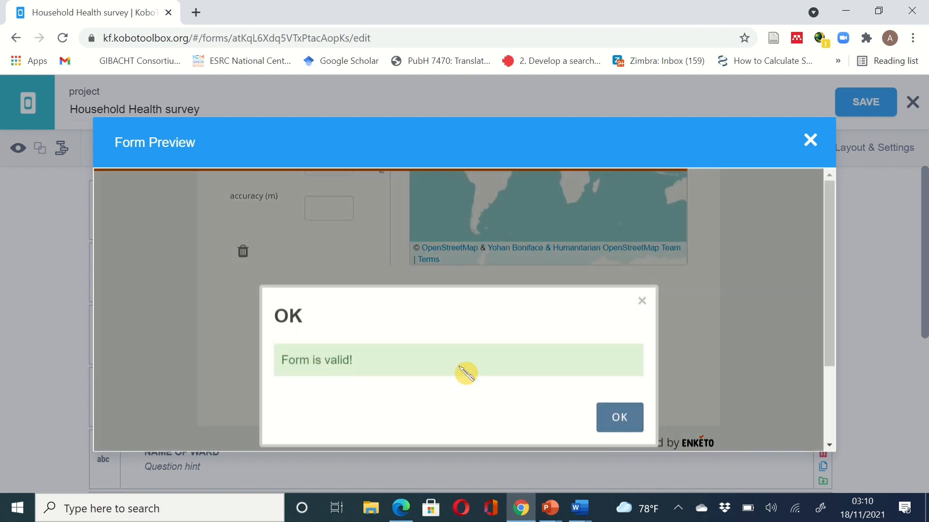
pyautogui.click(648, 302)
pyautogui.moveTo(827, 389); pyautogui.dragTo(825, 283)
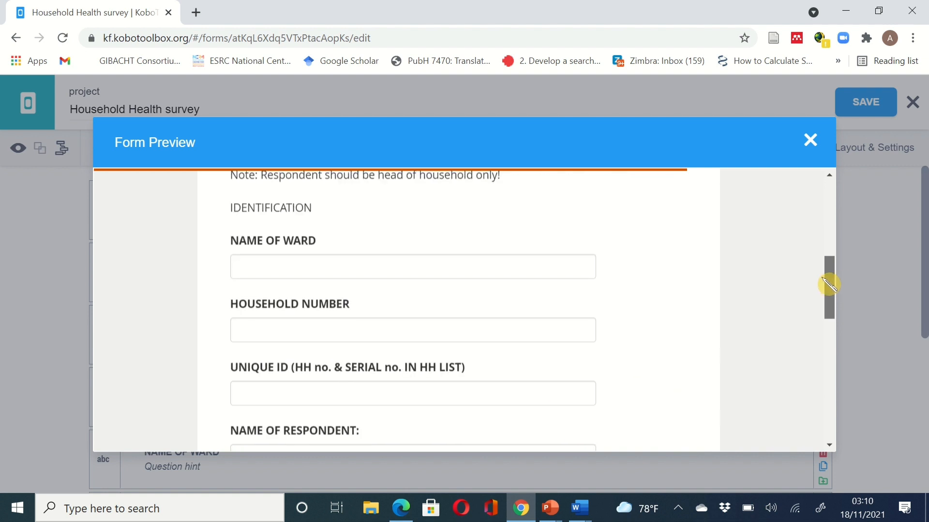
pyautogui.click(397, 261)
pyautogui.press('Tab')
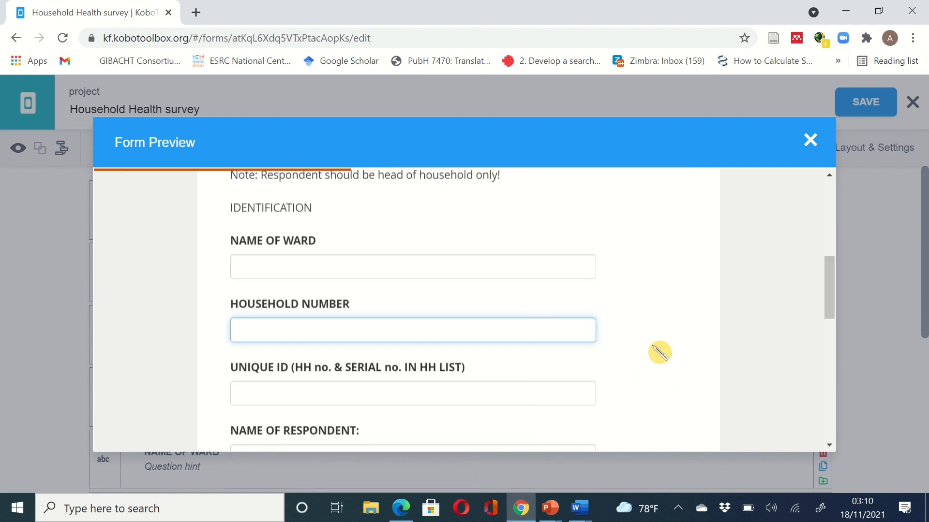
pyautogui.moveTo(835, 307); pyautogui.dragTo(836, 426)
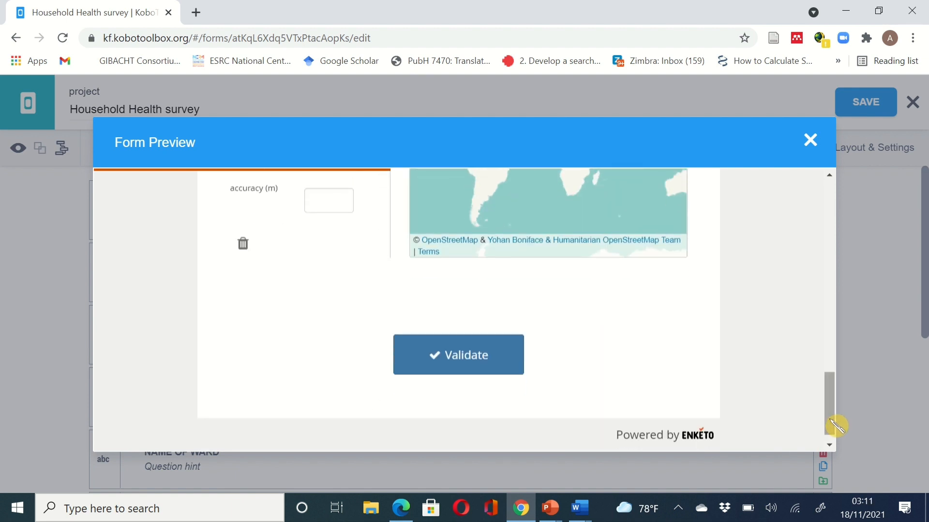
pyautogui.click(811, 142)
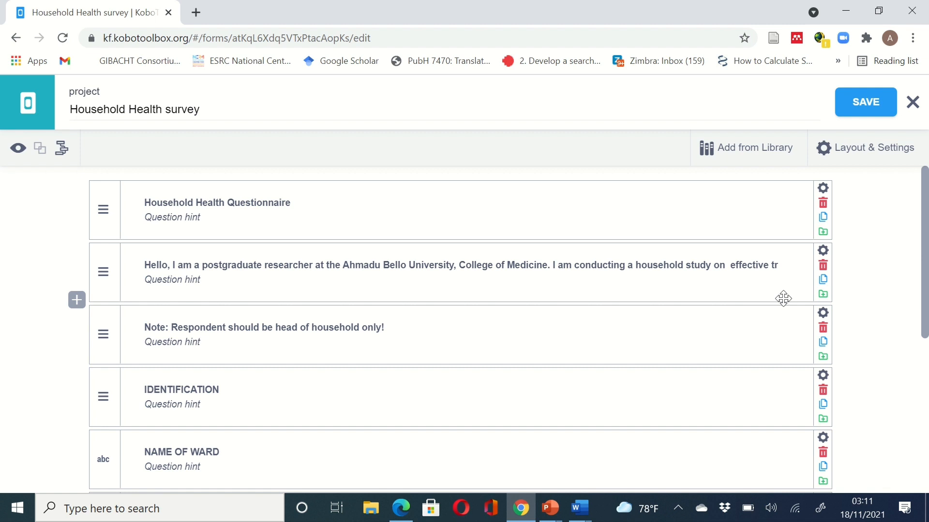
pyautogui.scroll(-2, 783, 299)
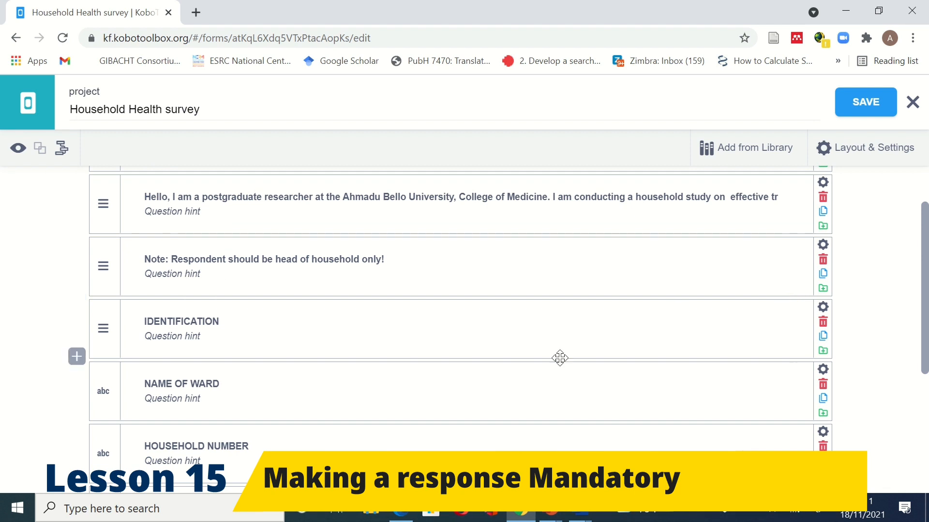
pyautogui.scroll(2, 640, 323)
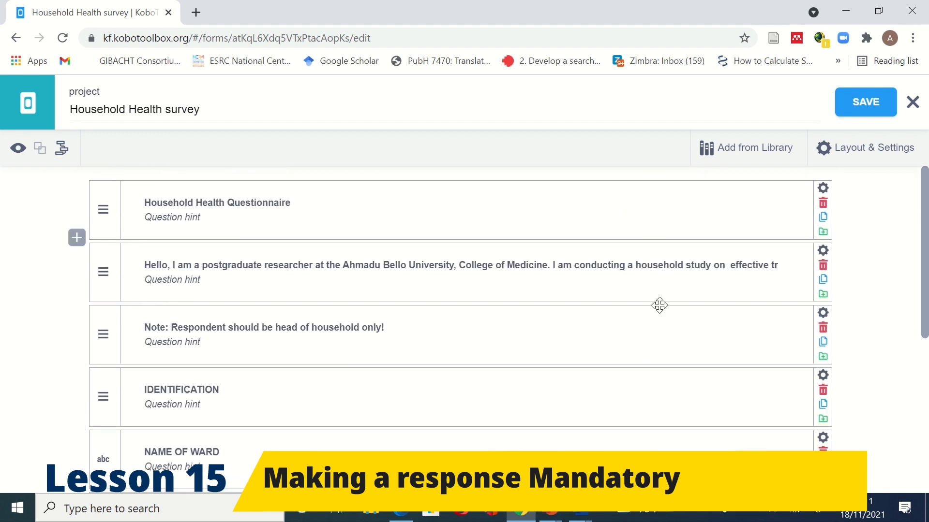
pyautogui.scroll(-1, 672, 386)
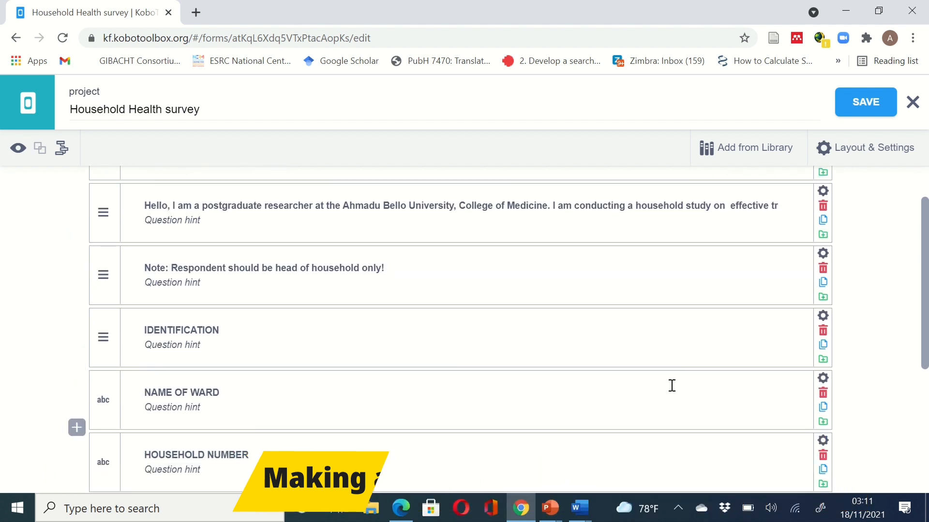
pyautogui.scroll(-1, 669, 386)
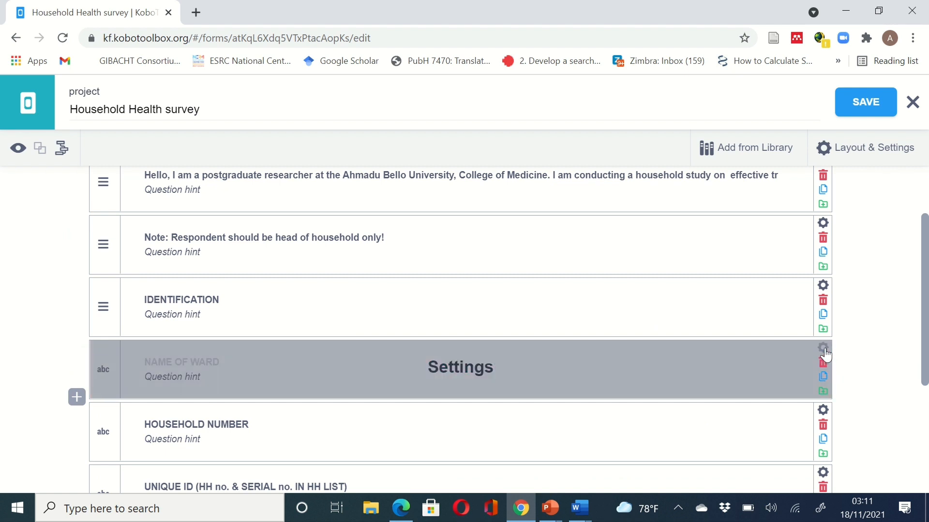
# - Set NAME OF WARD's Mandatory Response to Yes, leaving default response and appearance unchanged
pyautogui.click(824, 353)
pyautogui.scroll(-3, 751, 394)
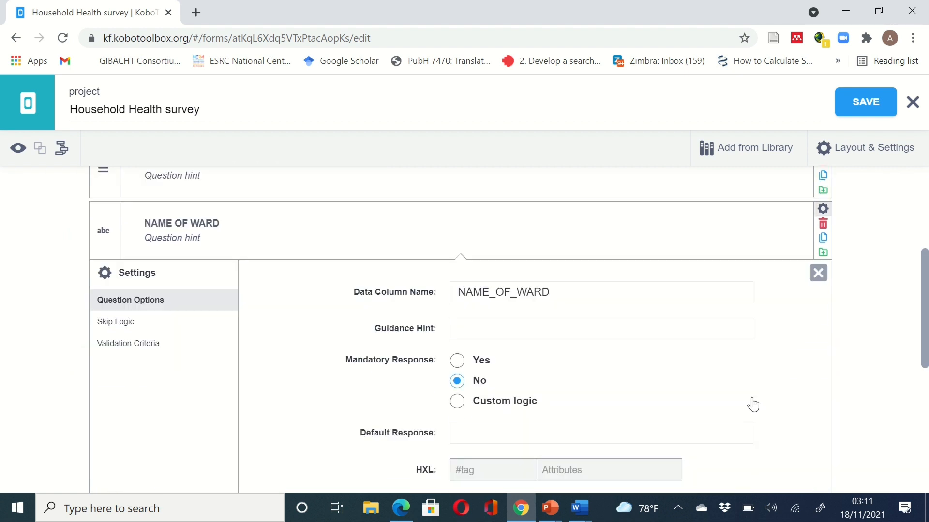
pyautogui.doubleClick(559, 283)
pyautogui.scroll(-1, 465, 286)
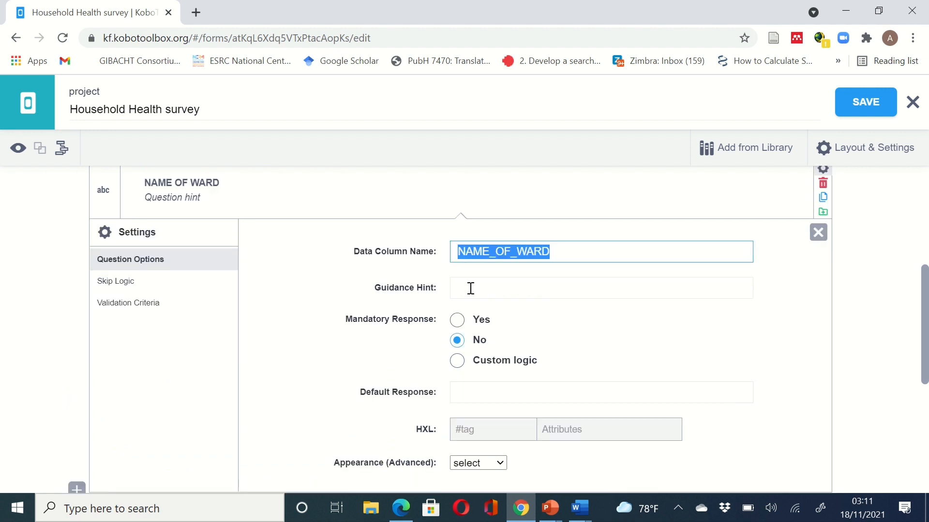
pyautogui.click(470, 288)
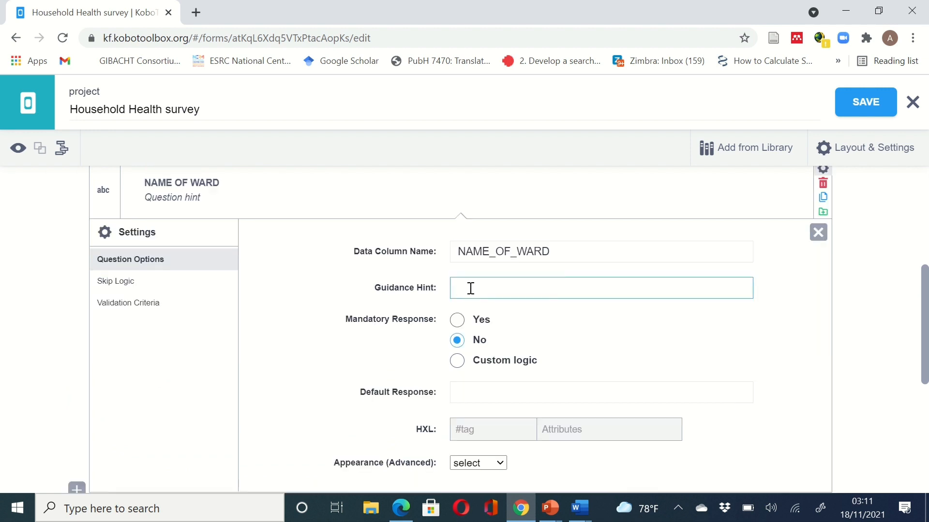
pyautogui.click(457, 320)
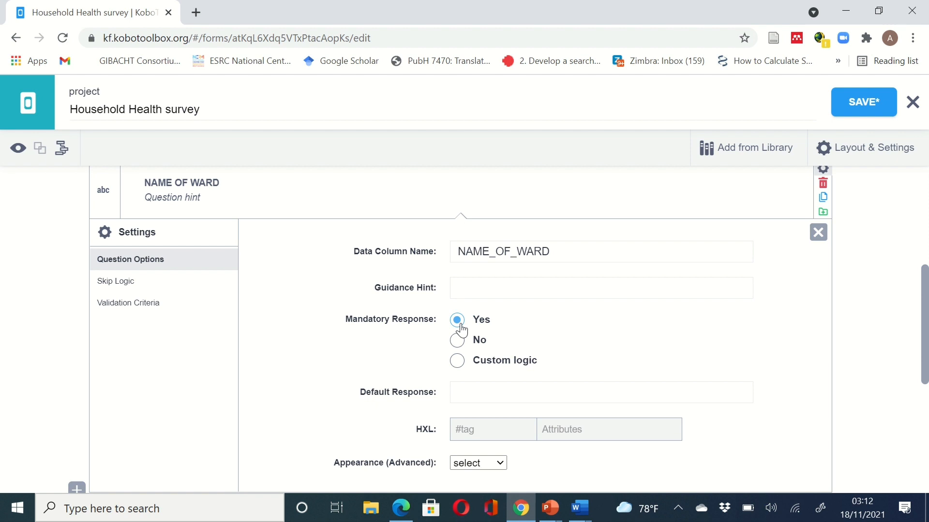
pyautogui.click(464, 392)
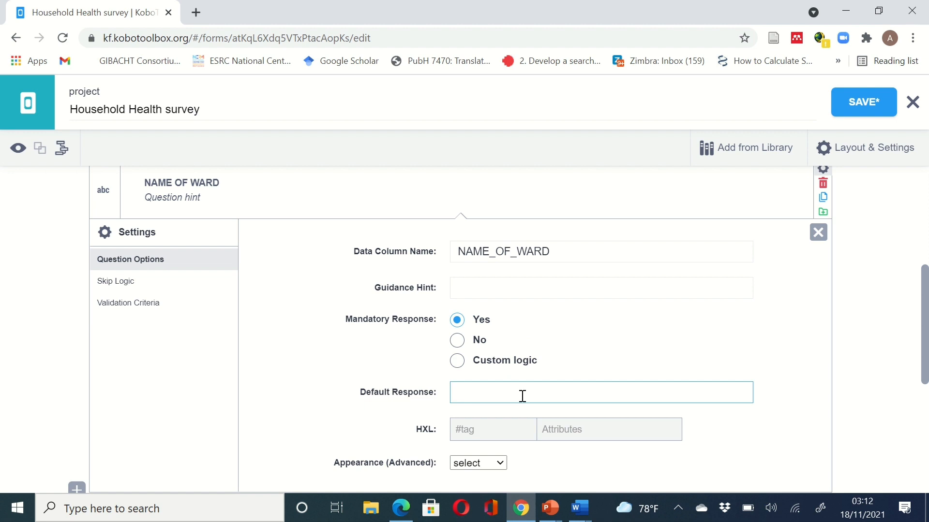
pyautogui.scroll(-1, 585, 389)
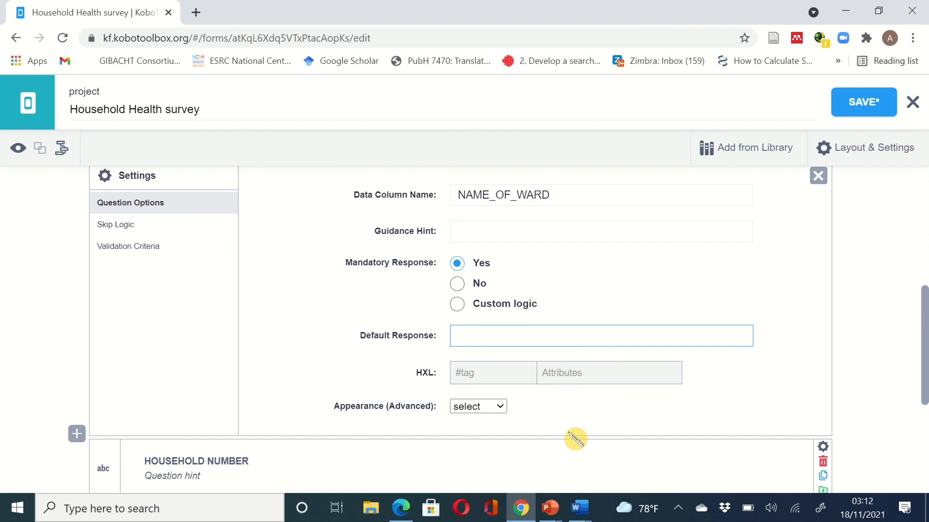
pyautogui.click(501, 409)
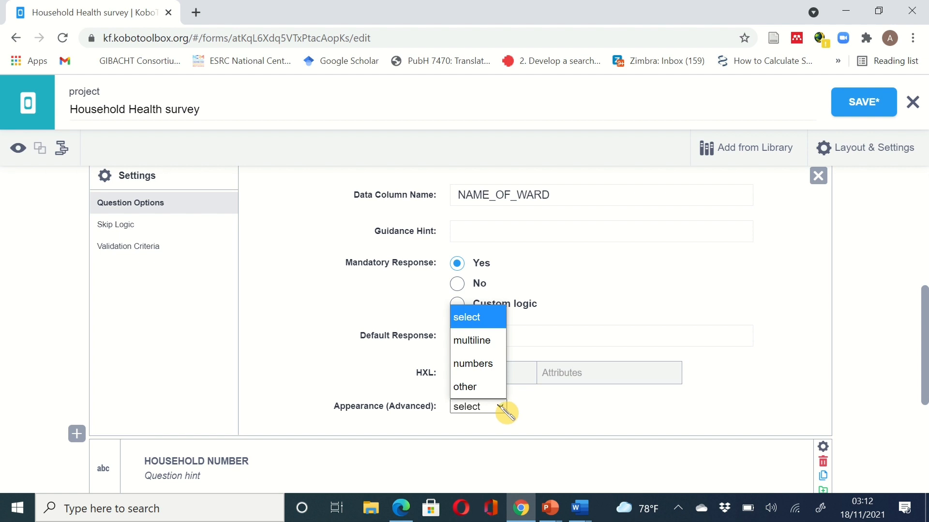
pyautogui.click(610, 424)
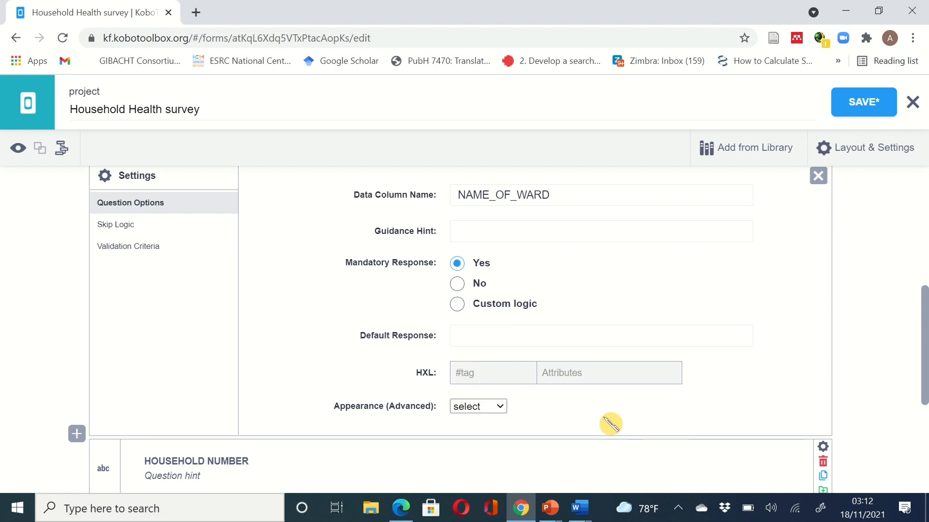
pyautogui.scroll(1, 733, 392)
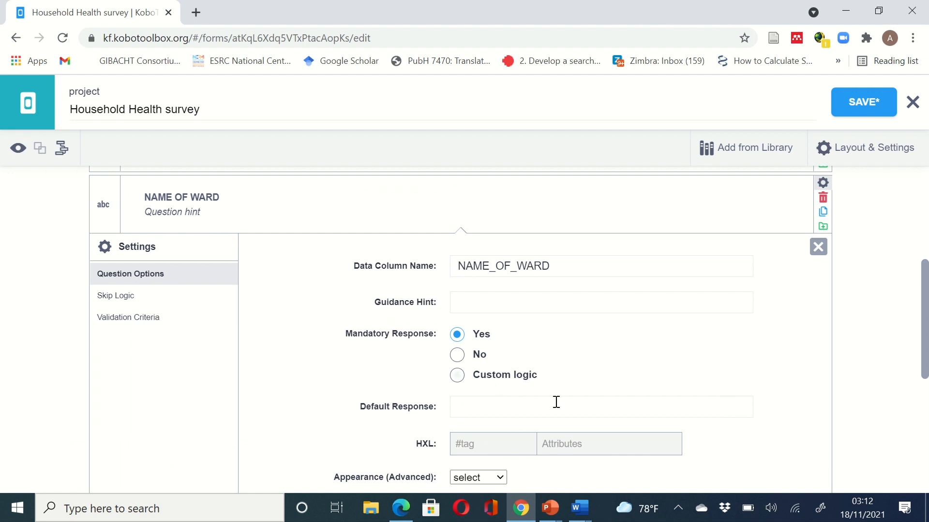
pyautogui.click(818, 247)
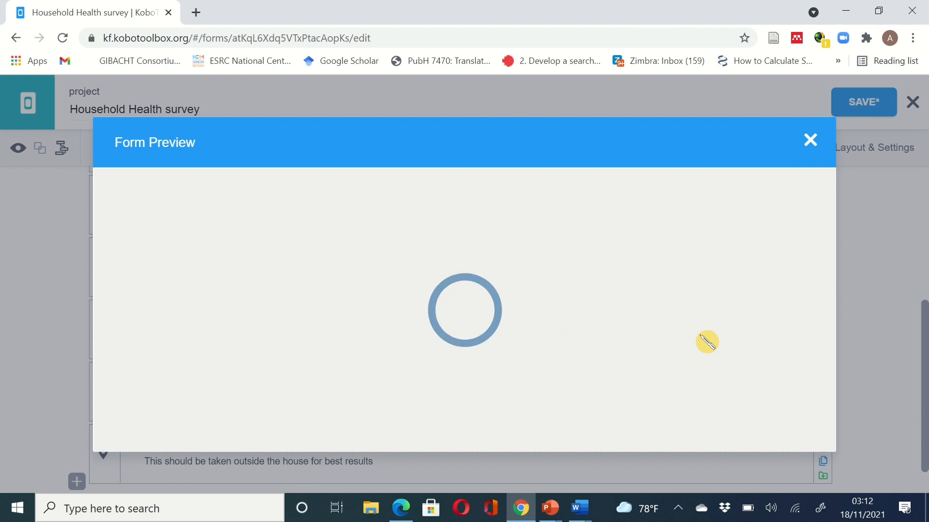
pyautogui.scroll(-15, 707, 342)
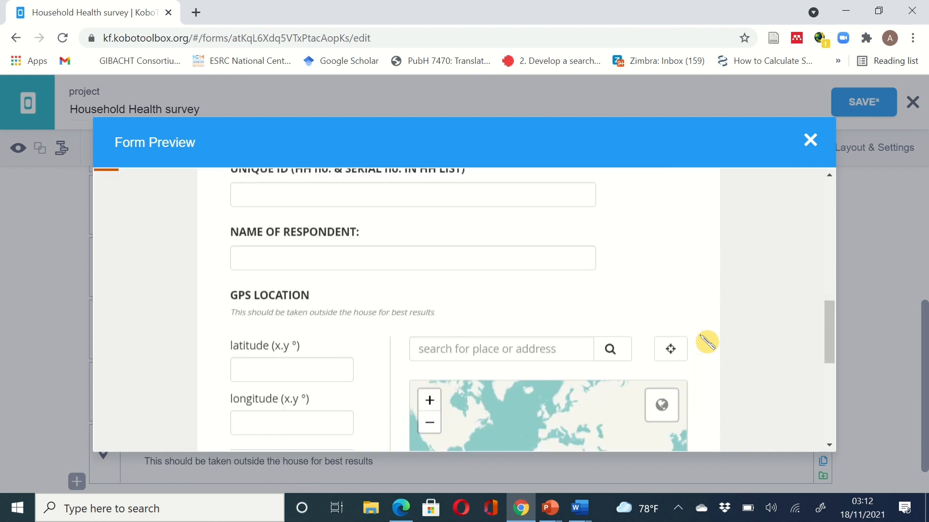
pyautogui.scroll(-3, 707, 342)
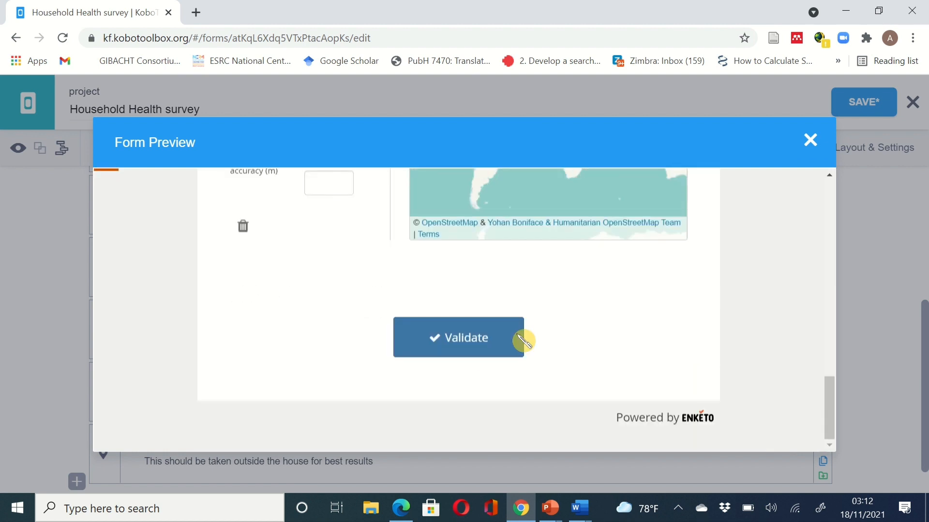
pyautogui.click(483, 346)
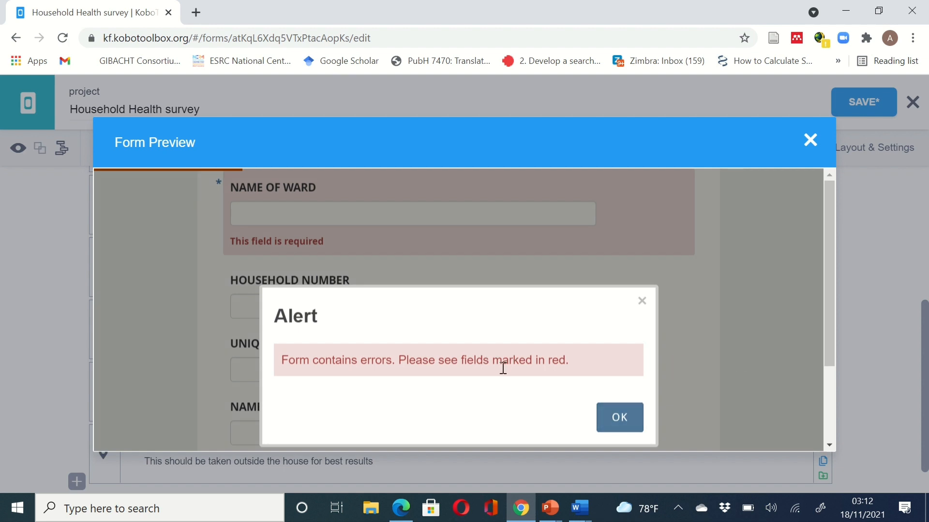
pyautogui.click(615, 419)
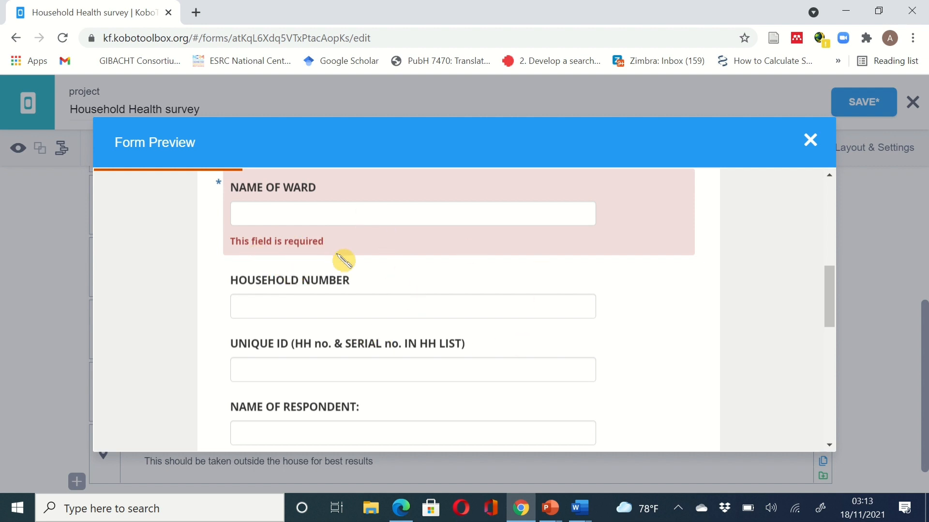
pyautogui.click(809, 141)
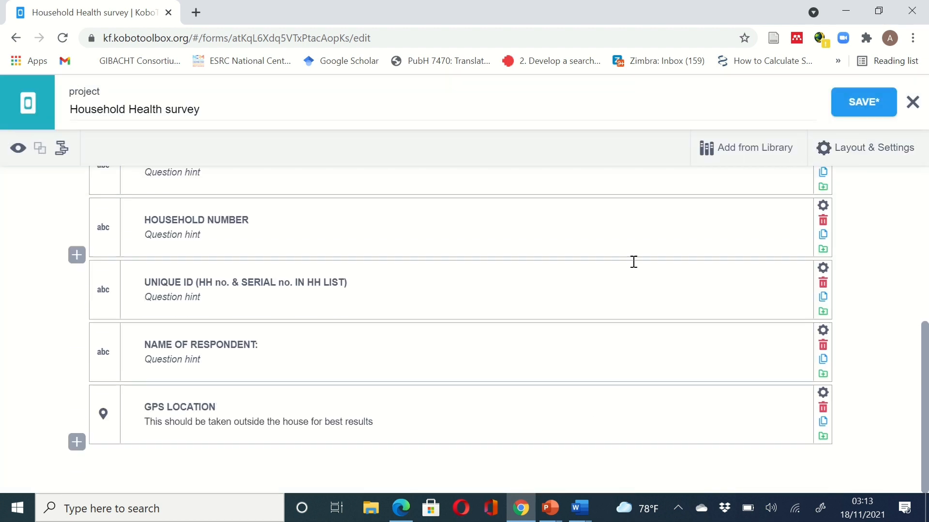
pyautogui.scroll(4, 633, 261)
pyautogui.scroll(2, 632, 261)
pyautogui.scroll(-6, 634, 261)
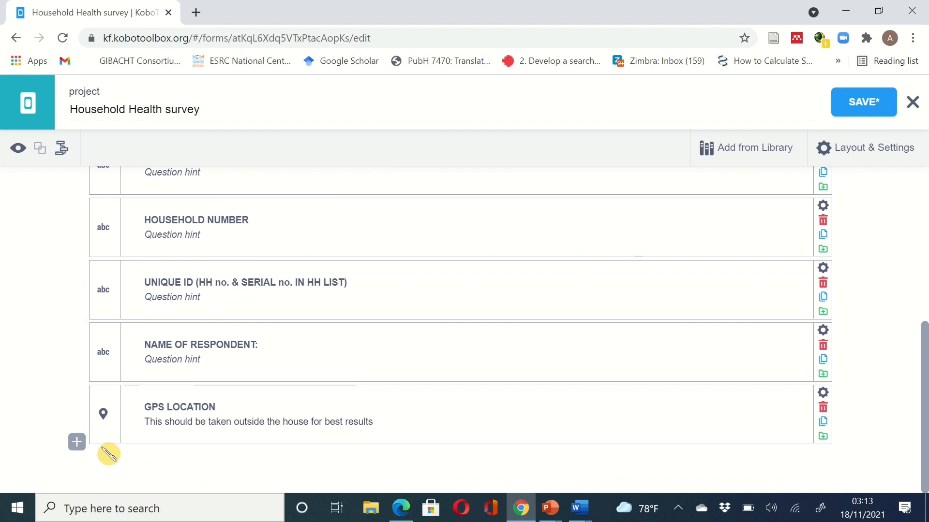
# - Open a new question box after GPS LOCATION and review the PDF's A BASIC DEMOGRAPHIC INFORMATION table
pyautogui.click(76, 442)
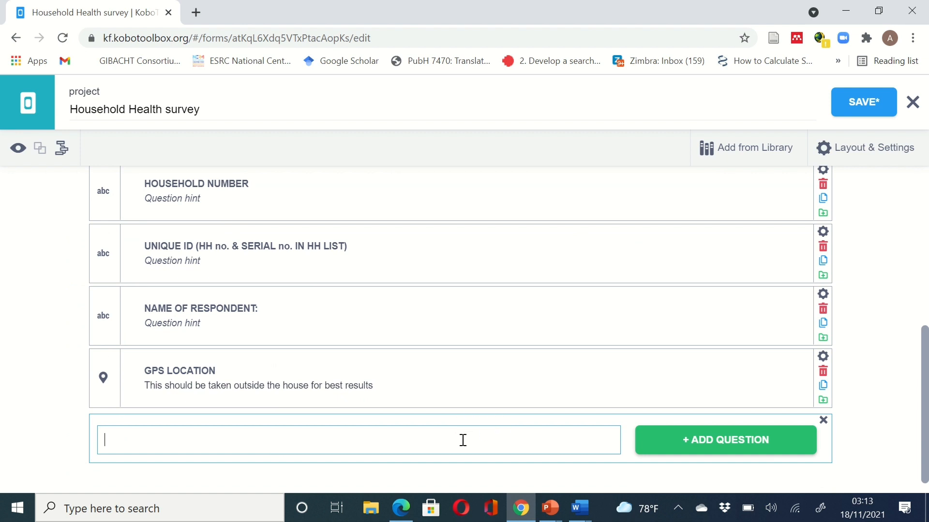
pyautogui.moveTo(535, 512)
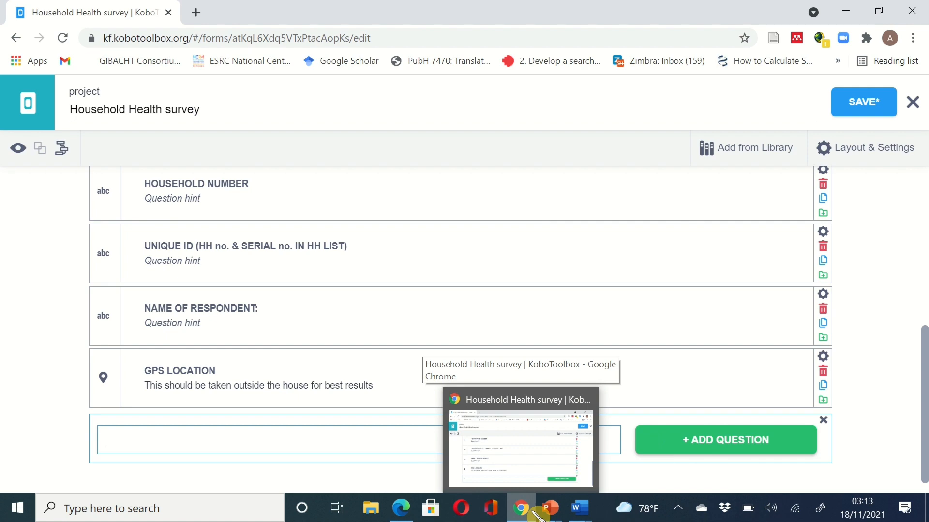
pyautogui.click(531, 510)
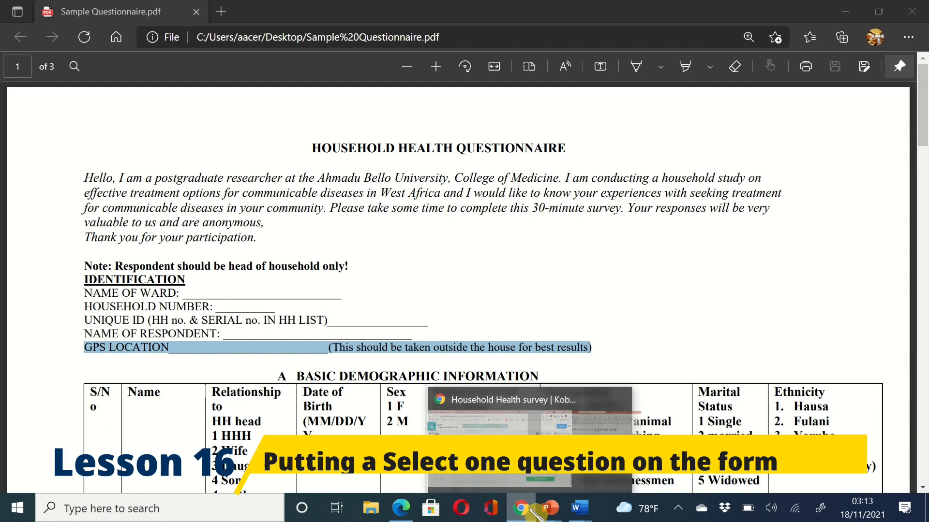
pyautogui.scroll(-2, 372, 431)
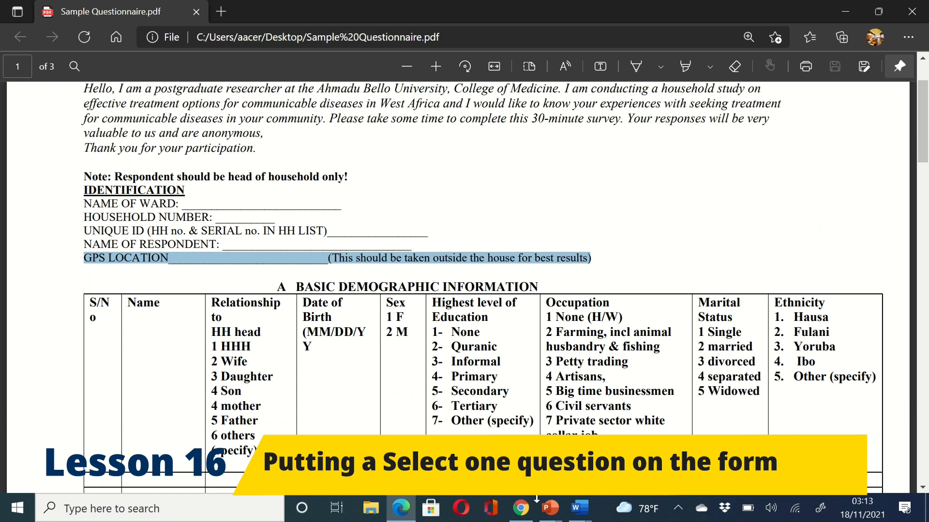
pyautogui.click(531, 510)
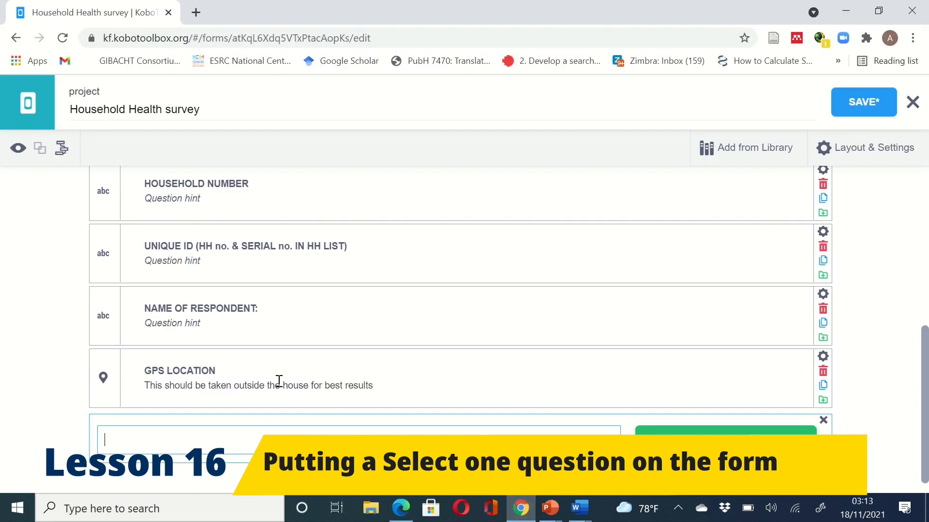
# - Create the select-one question Sex after GPS LOCATION with answers Male and Female, then save
pyautogui.write('Sex')
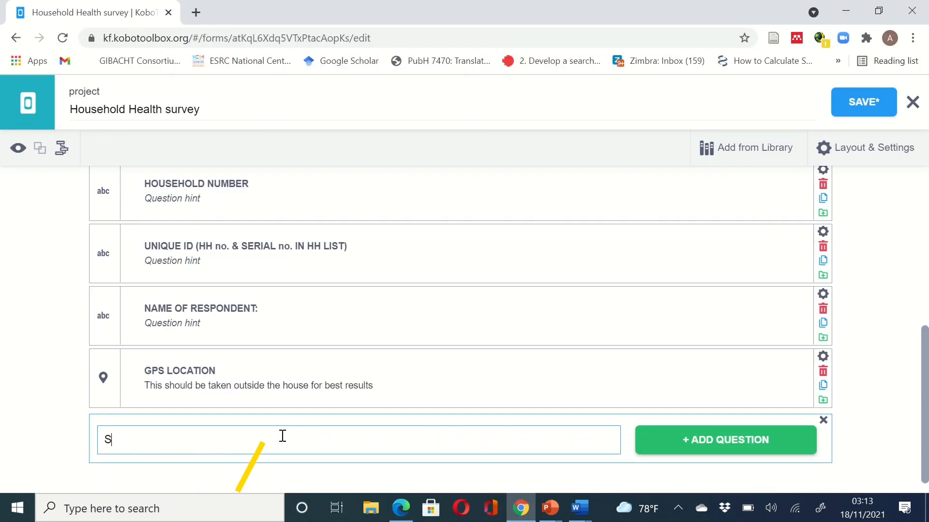
pyautogui.click(695, 443)
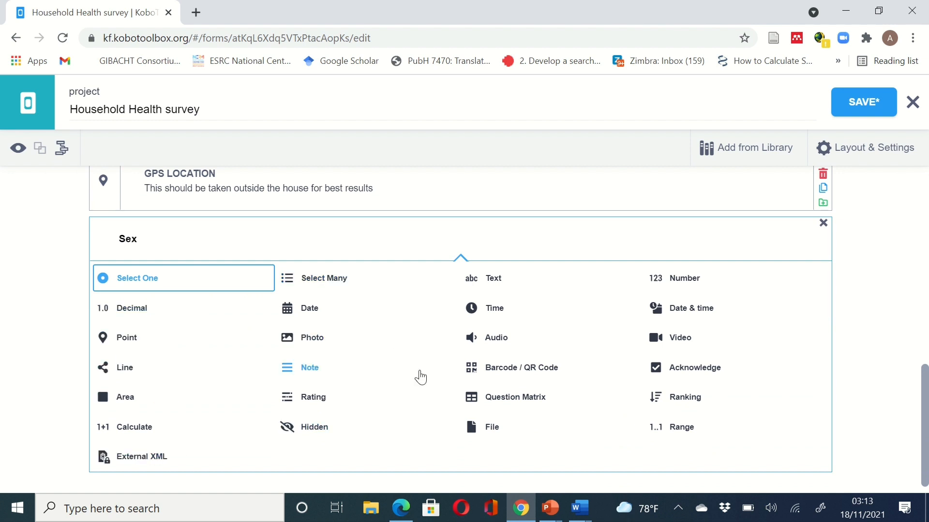
pyautogui.click(139, 288)
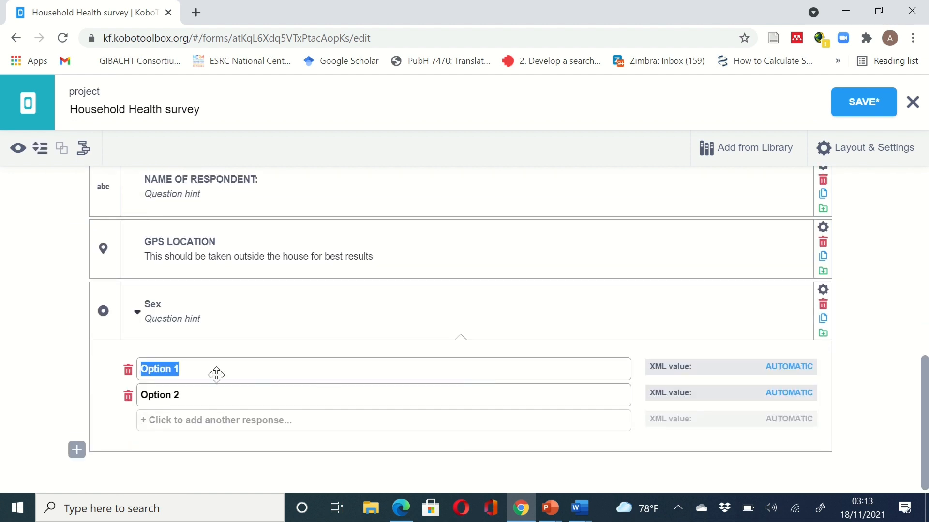
pyautogui.write('Male')
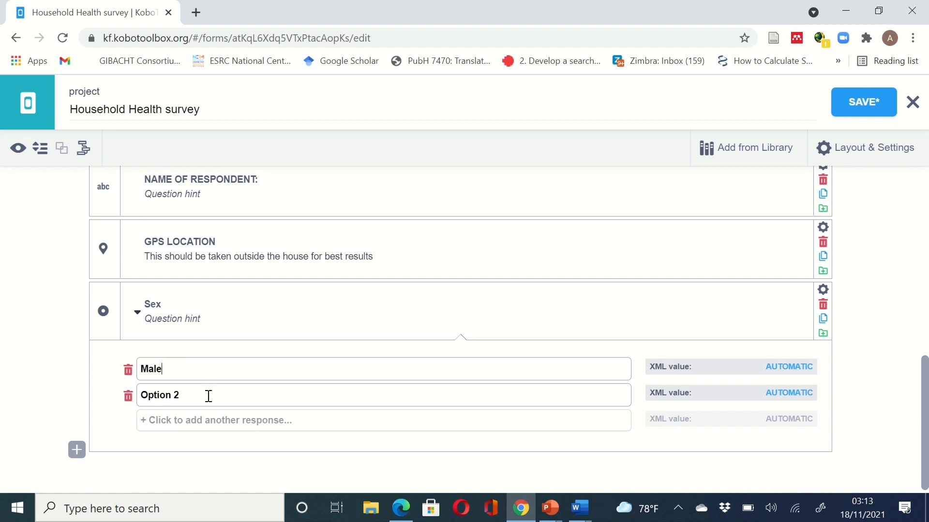
pyautogui.click(136, 396)
pyautogui.write('female')
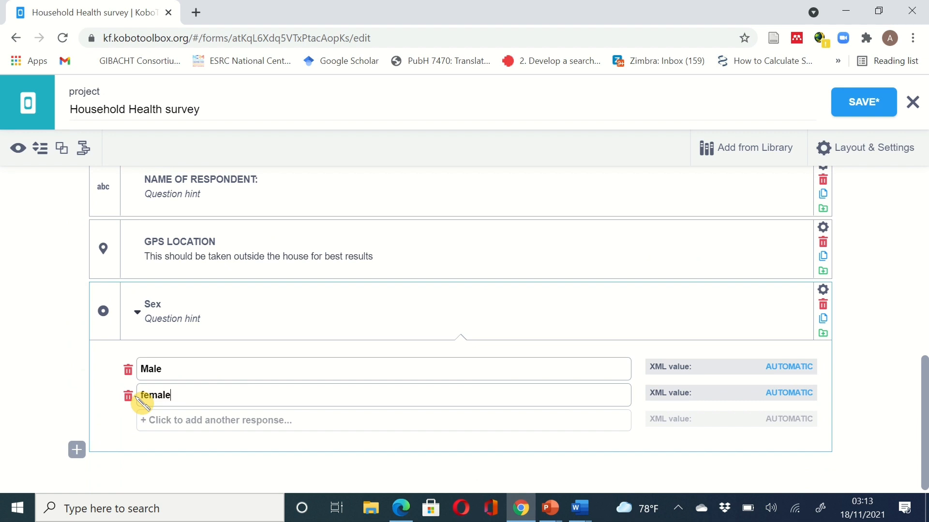
pyautogui.click(146, 395)
pyautogui.press('BackSpace')
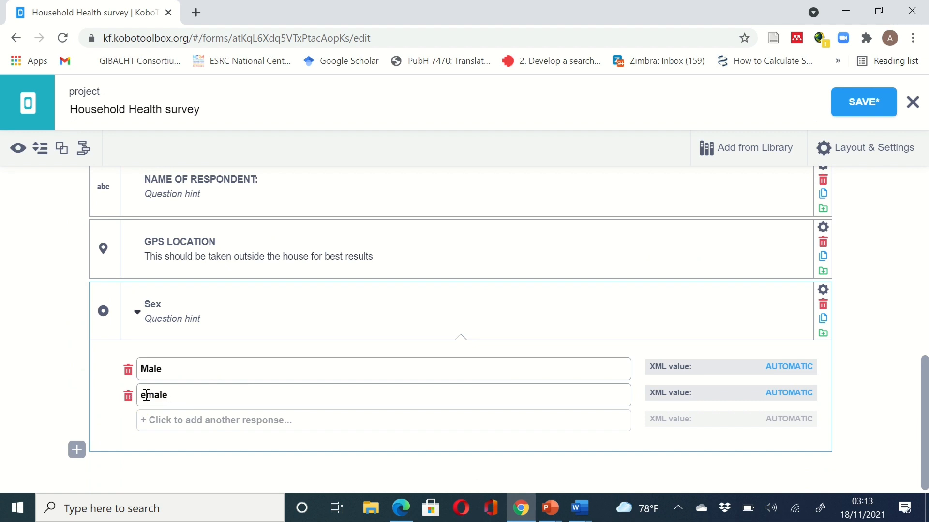
pyautogui.write('F')
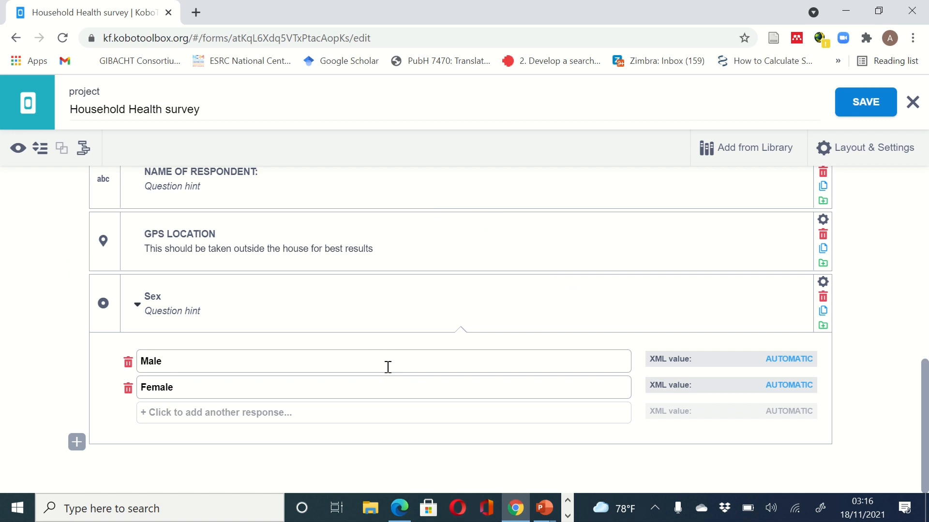
pyautogui.click(865, 102)
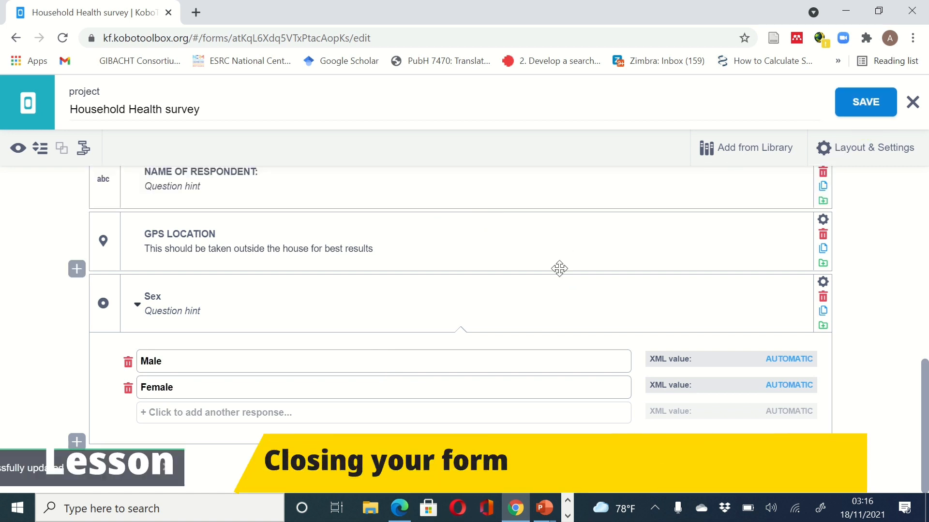
# - Close the form builder to return to the Household Health project's draft v1 page
pyautogui.click(912, 102)
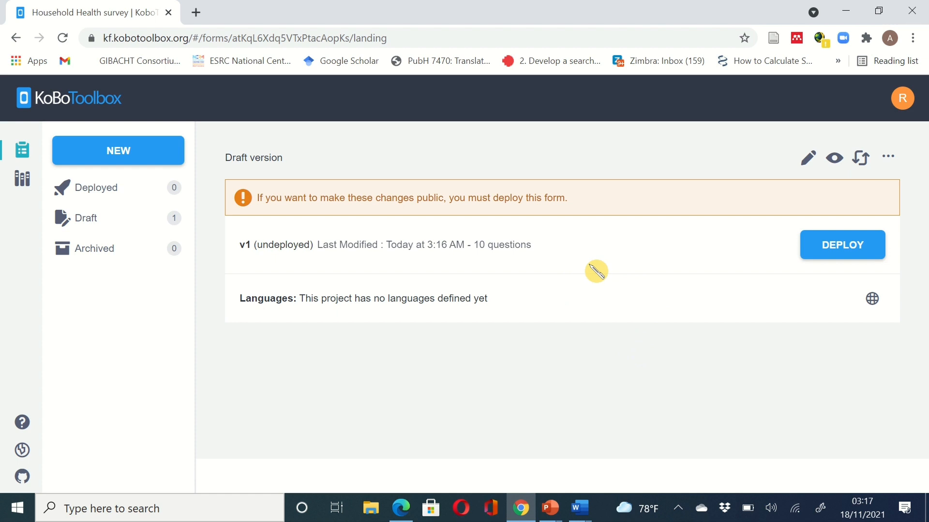
# - Deploy draft v1 of the Household Health survey and view its Collect data section
pyautogui.click(827, 255)
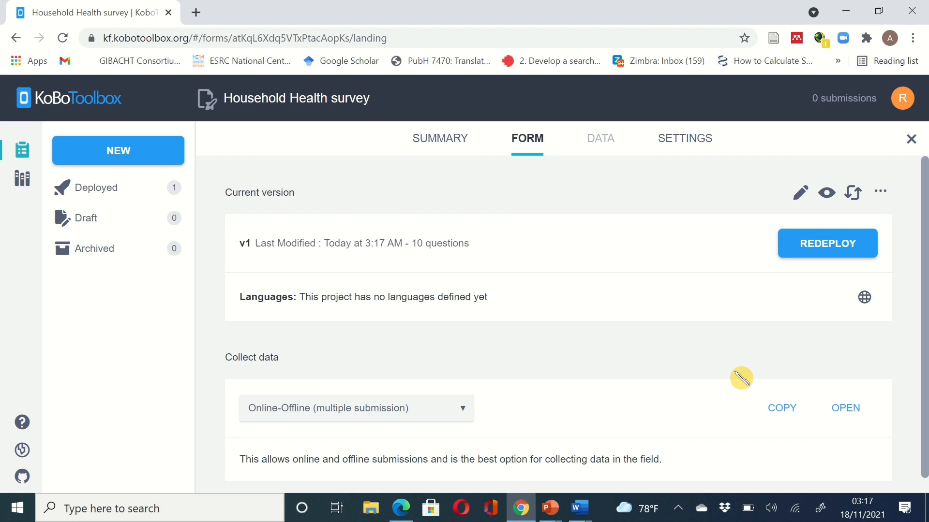
pyautogui.scroll(-1, 741, 378)
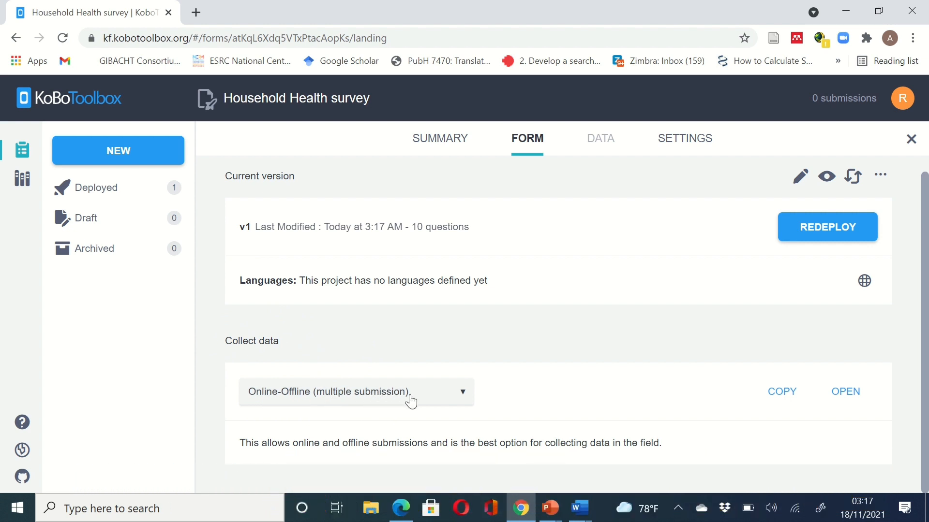
pyautogui.click(464, 395)
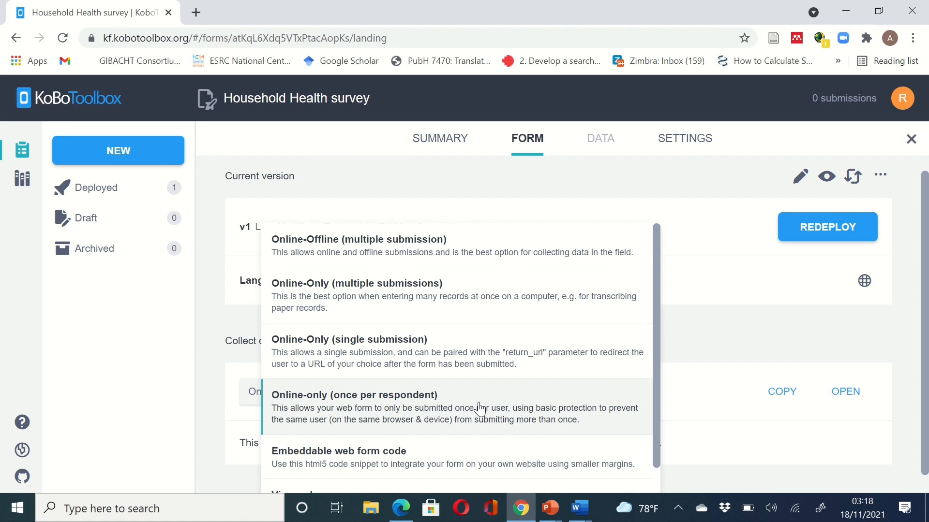
pyautogui.moveTo(464, 393)
pyautogui.mouseDown()
pyautogui.moveTo(449, 259)
pyautogui.moveTo(451, 409)
pyautogui.moveTo(463, 398)
pyautogui.mouseUp()
pyautogui.click(464, 403)
pyautogui.scroll(-1, 443, 454)
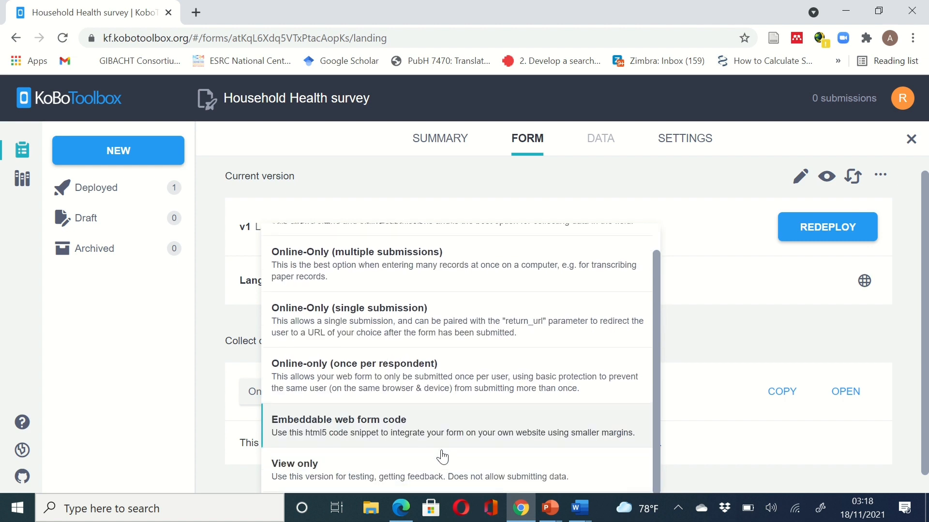
pyautogui.scroll(-1, 442, 455)
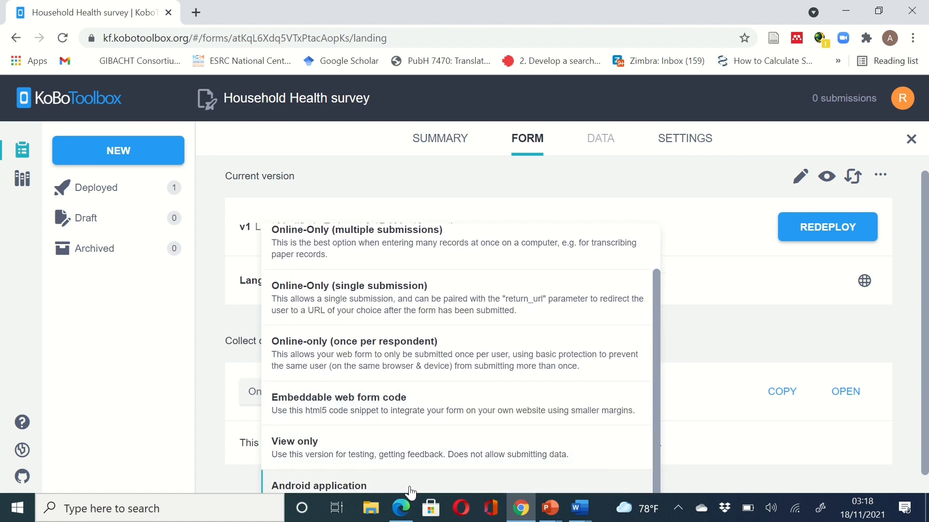
pyautogui.hotkey('ctrl', 'shift', 'd')
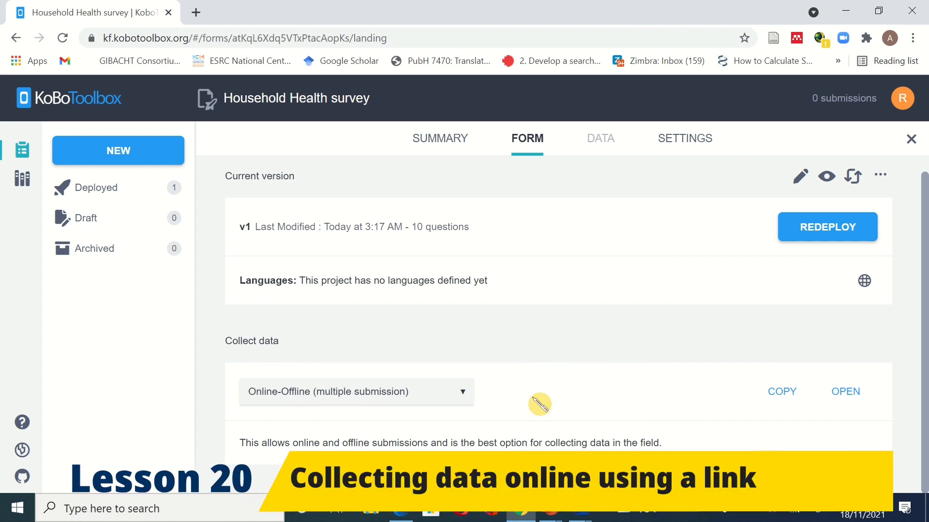
# - Copy the survey's web form link and load it in a new Chrome tab
pyautogui.click(782, 399)
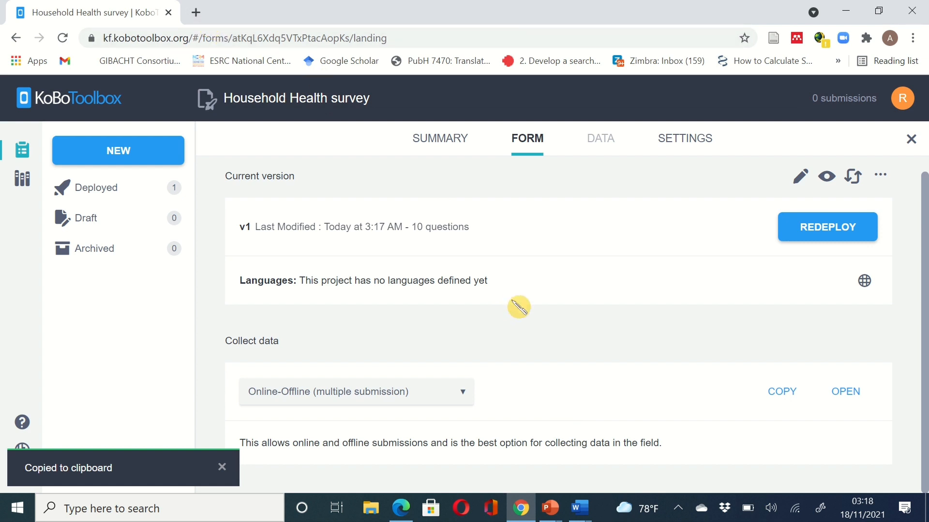
pyautogui.click(196, 13)
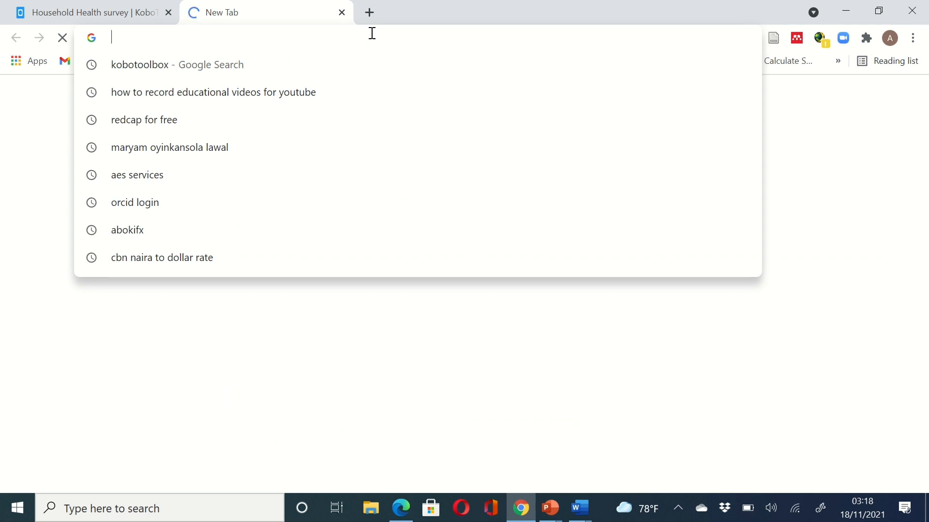
pyautogui.hotkey('ctrl', 'v')
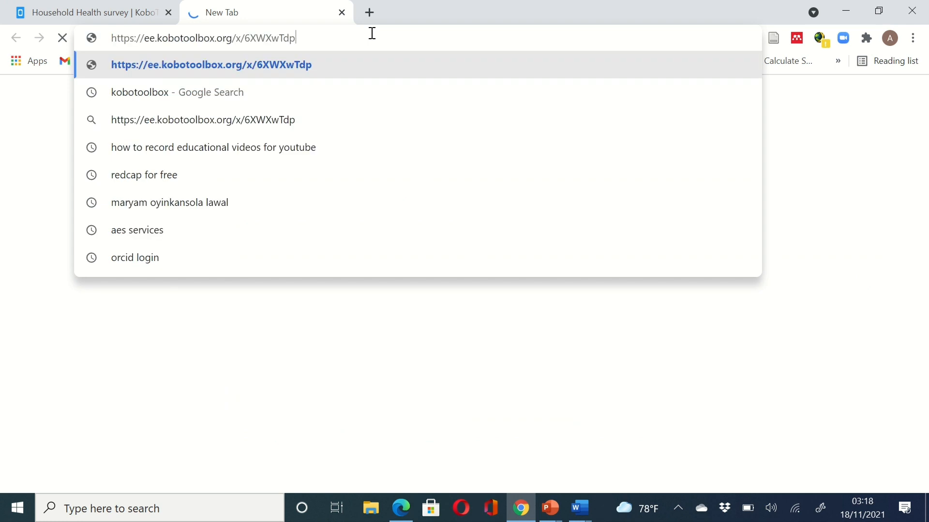
pyautogui.press('Return')
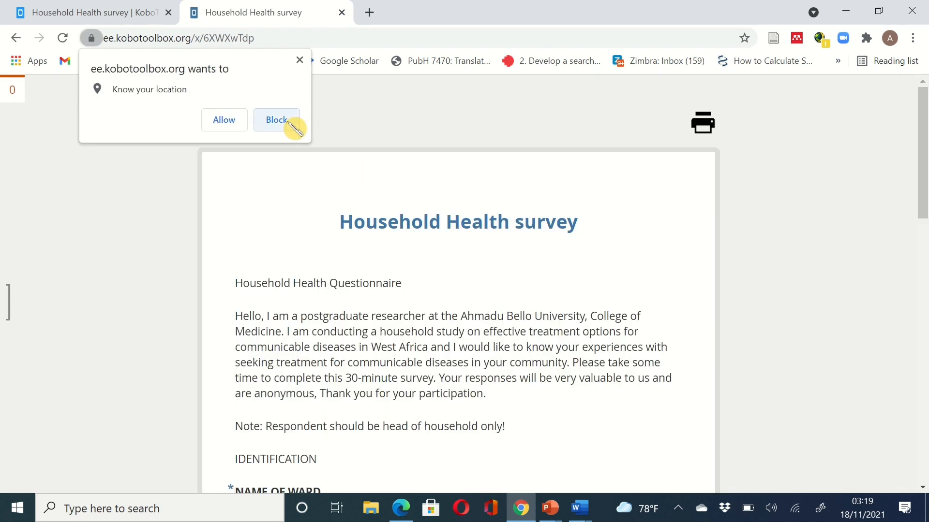
# - Block the site's location access and enter ward name Zango
pyautogui.click(292, 123)
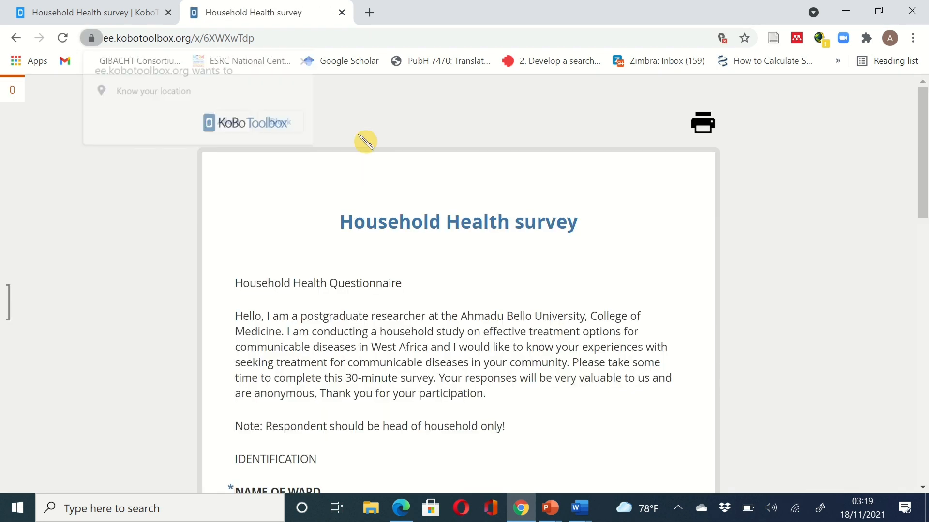
pyautogui.scroll(-2, 609, 254)
pyautogui.scroll(1, 609, 254)
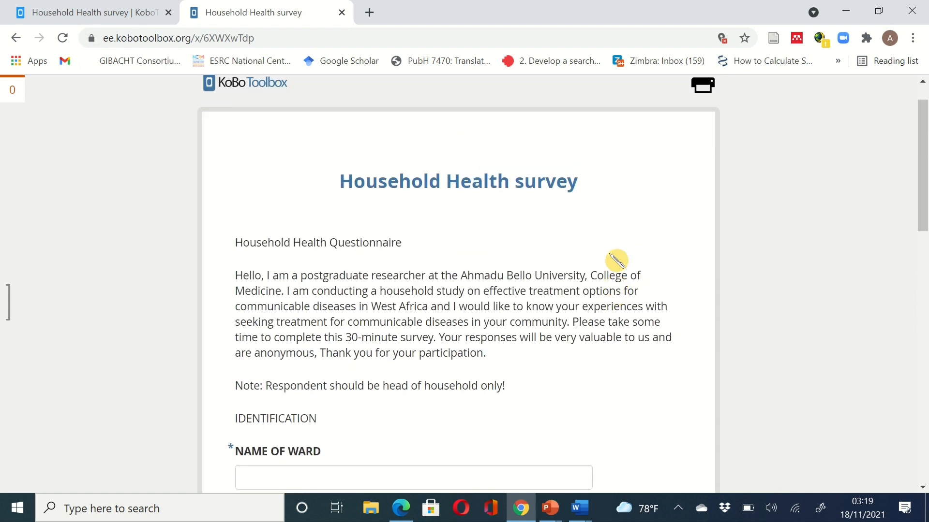
pyautogui.scroll(-1, 616, 260)
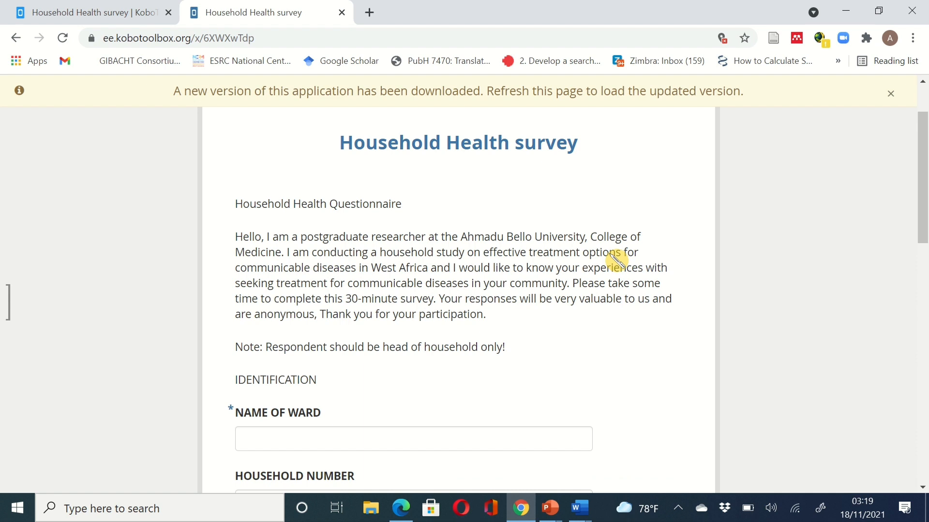
pyautogui.scroll(-2, 617, 260)
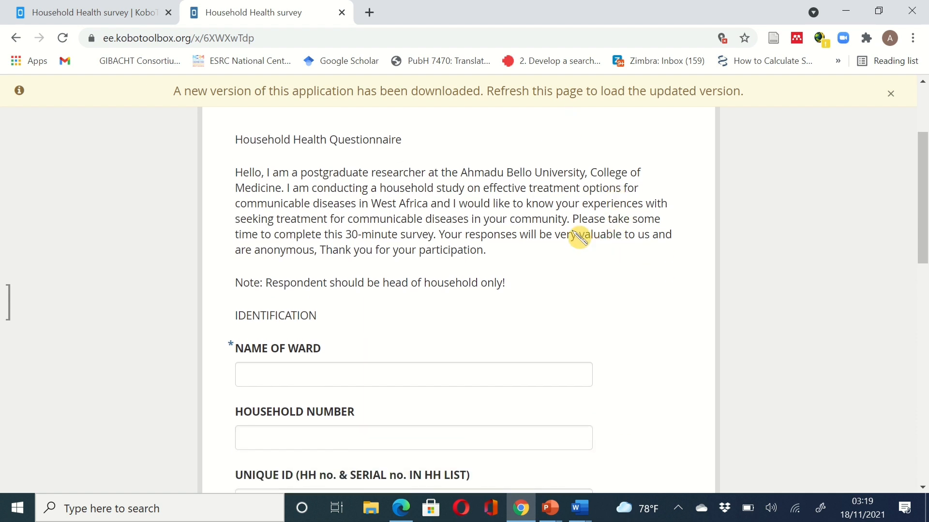
pyautogui.click(445, 366)
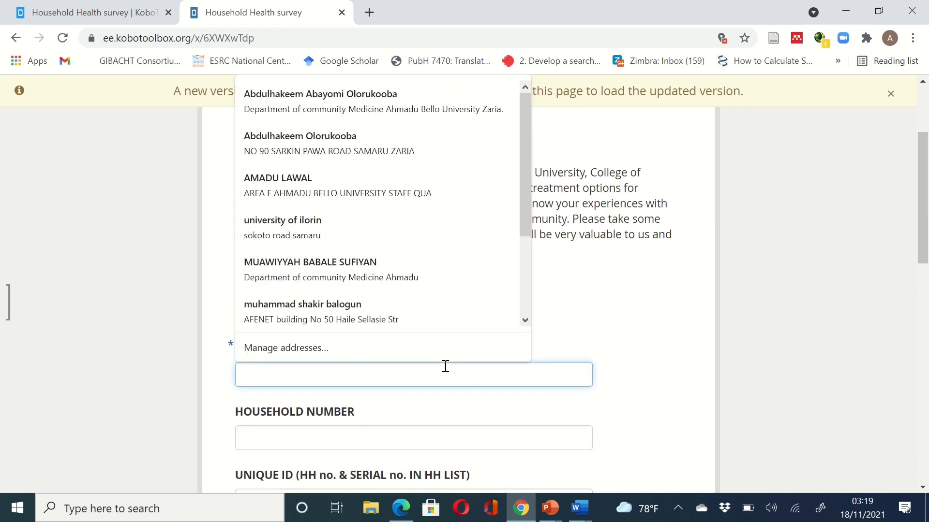
pyautogui.write('Zango')
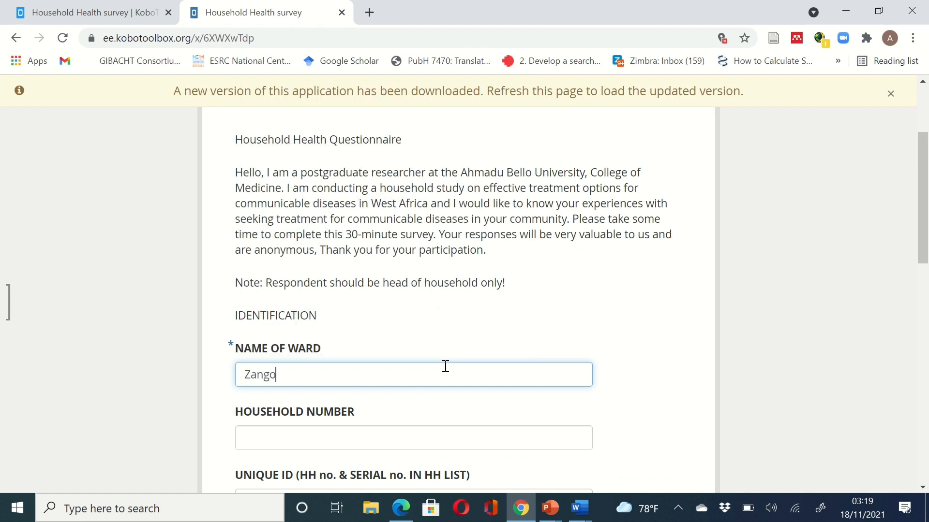
# - Enter household number A10 and unique ID 001A
pyautogui.scroll(-3, 445, 366)
pyautogui.click(420, 335)
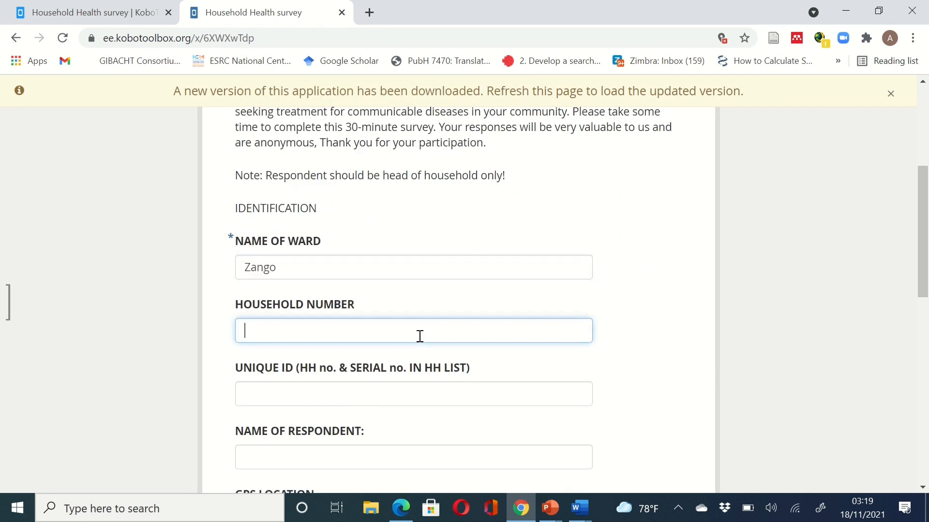
pyautogui.write('A!)')
pyautogui.press('BackSpace')
pyautogui.press('BackSpace')
pyautogui.write('10')
pyautogui.scroll(-2, 424, 342)
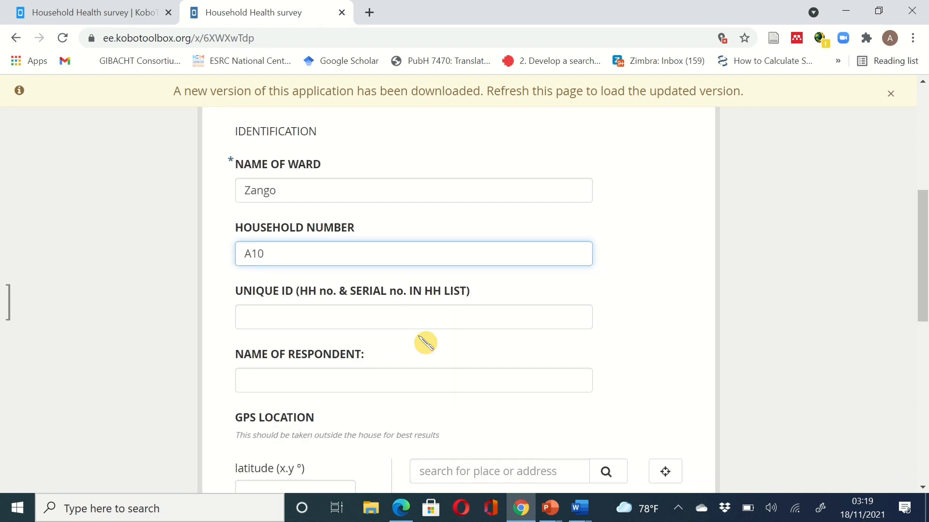
pyautogui.click(401, 312)
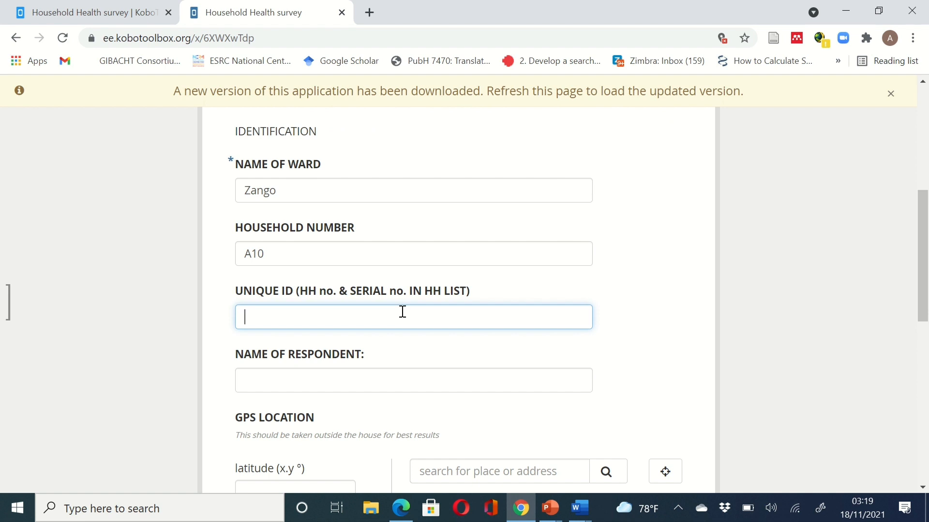
pyautogui.write('001')
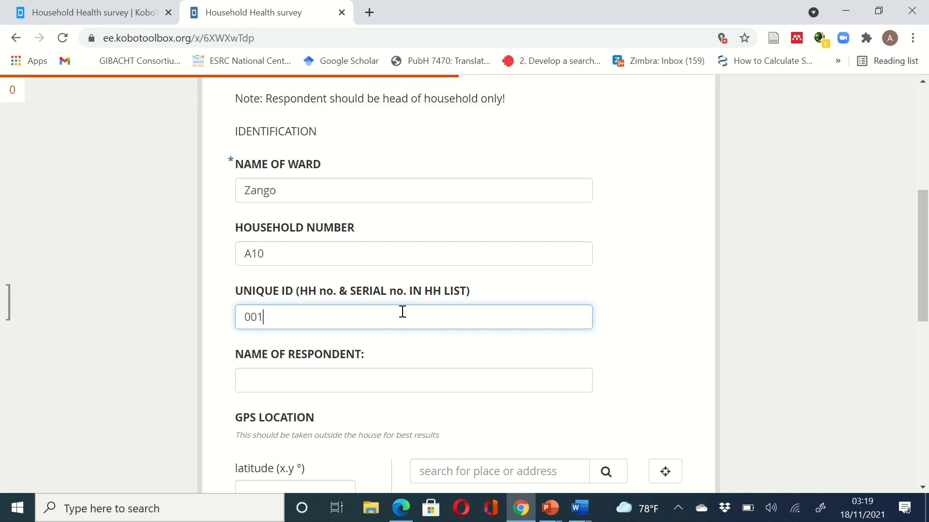
pyautogui.write('A')
# - Fill the respondent's name from autofill, capture the GPS location, and choose sex Male
pyautogui.click(410, 377)
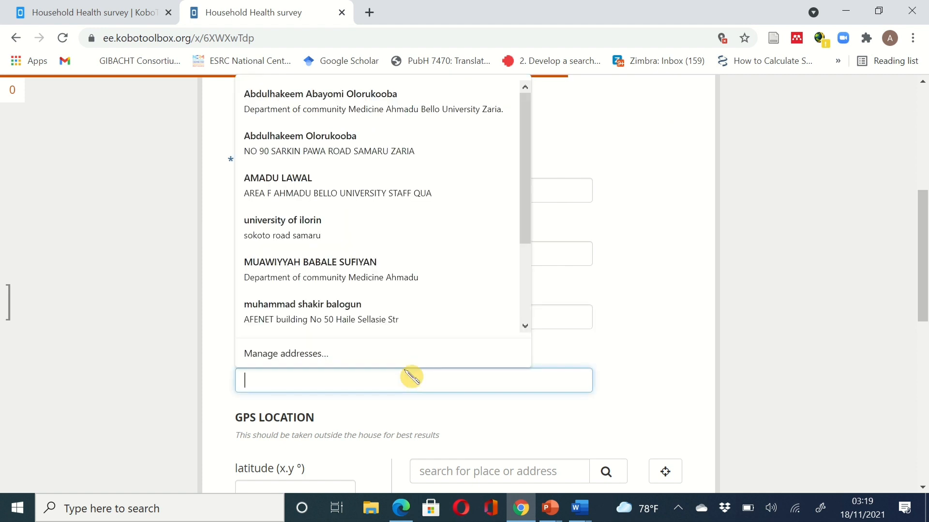
pyautogui.click(400, 188)
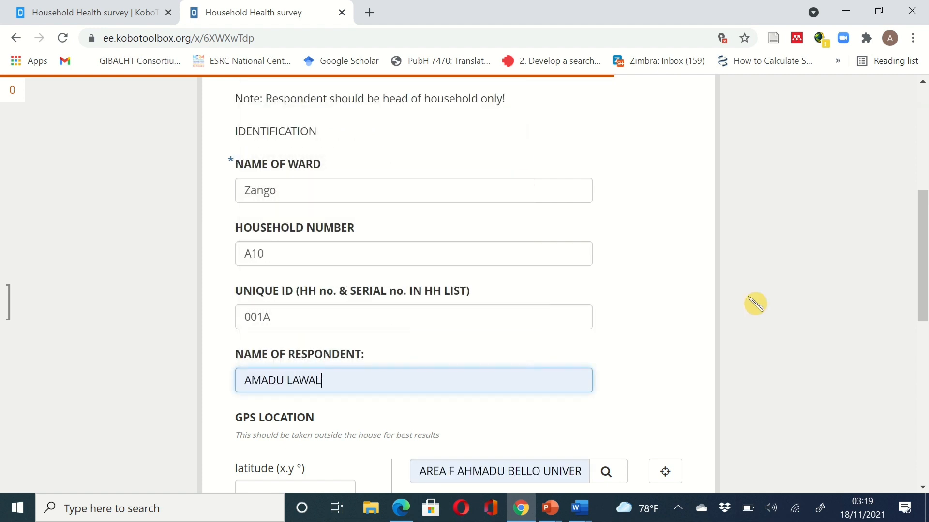
pyautogui.scroll(-3, 755, 303)
pyautogui.scroll(-1, 755, 303)
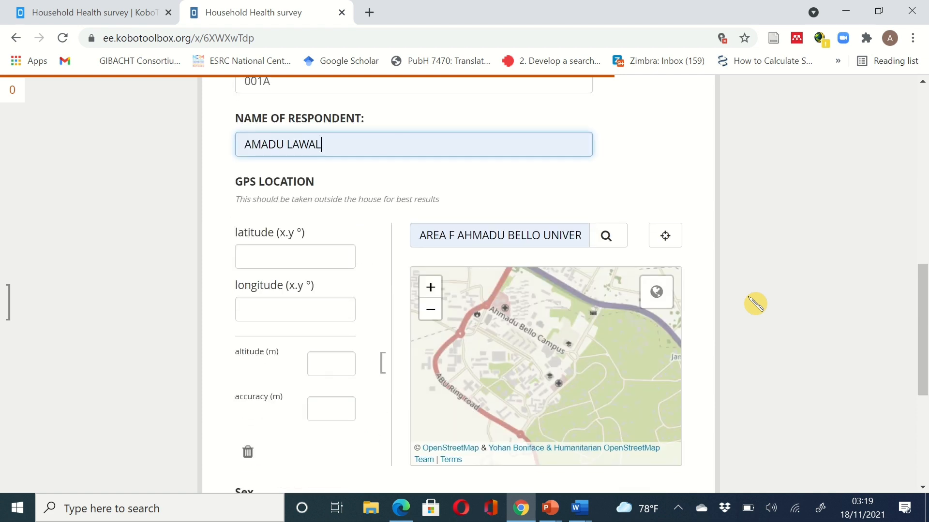
pyautogui.click(666, 242)
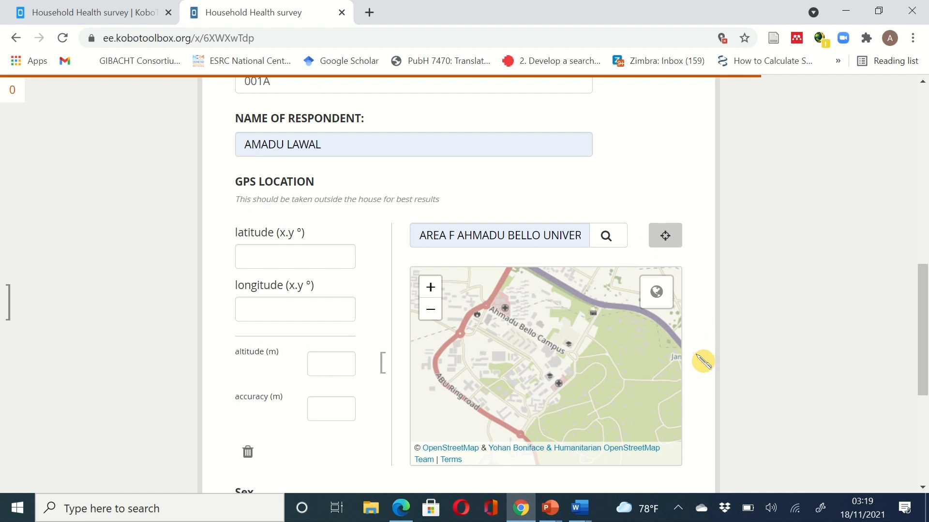
pyautogui.scroll(-5, 703, 361)
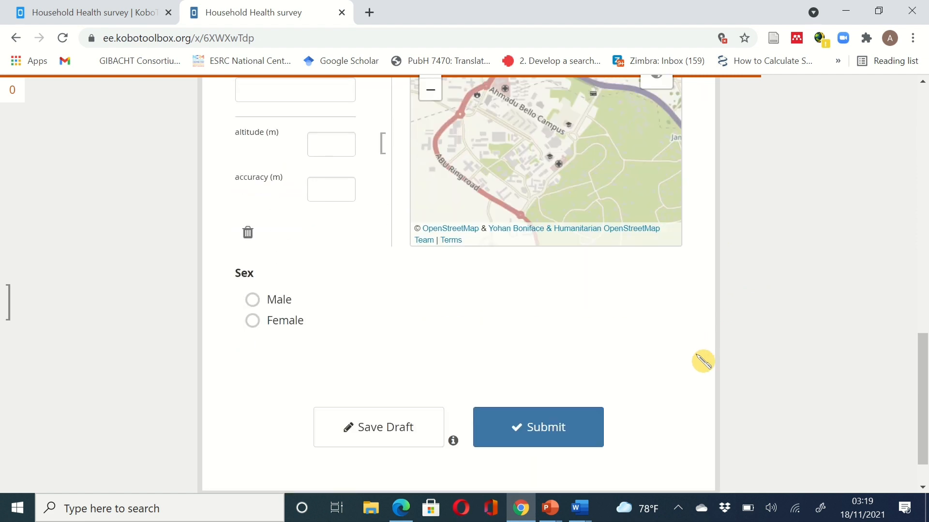
pyautogui.click(322, 308)
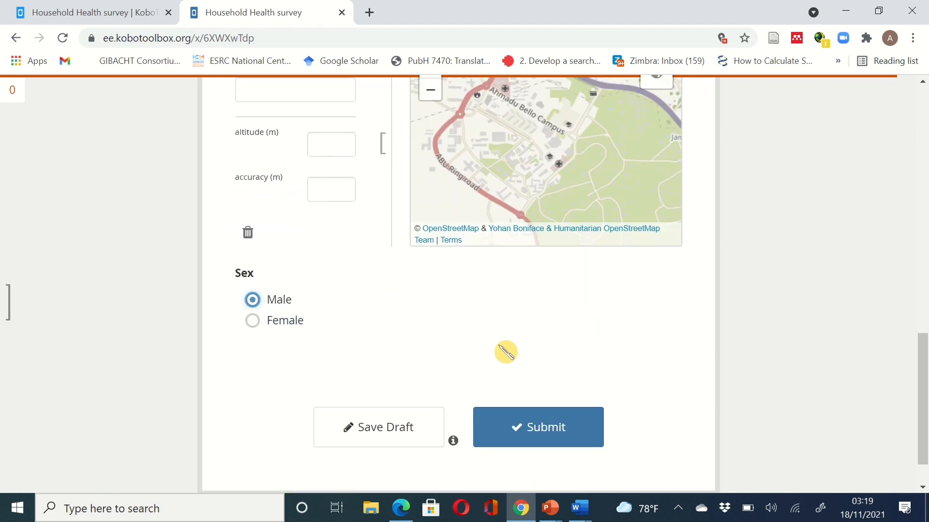
pyautogui.scroll(-1, 503, 353)
# - Submit the completed record, dismiss the queued-for-submission notice, and select the form's URL
pyautogui.click(570, 388)
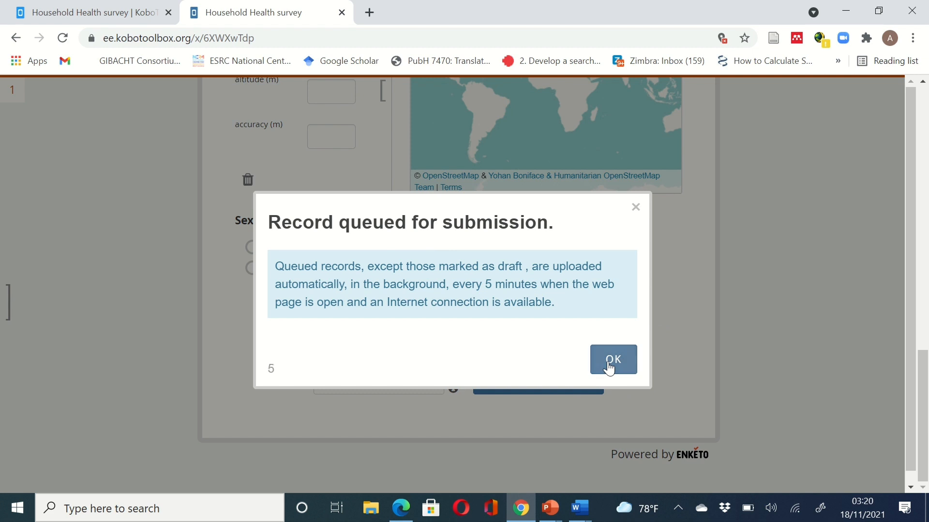
pyautogui.click(609, 369)
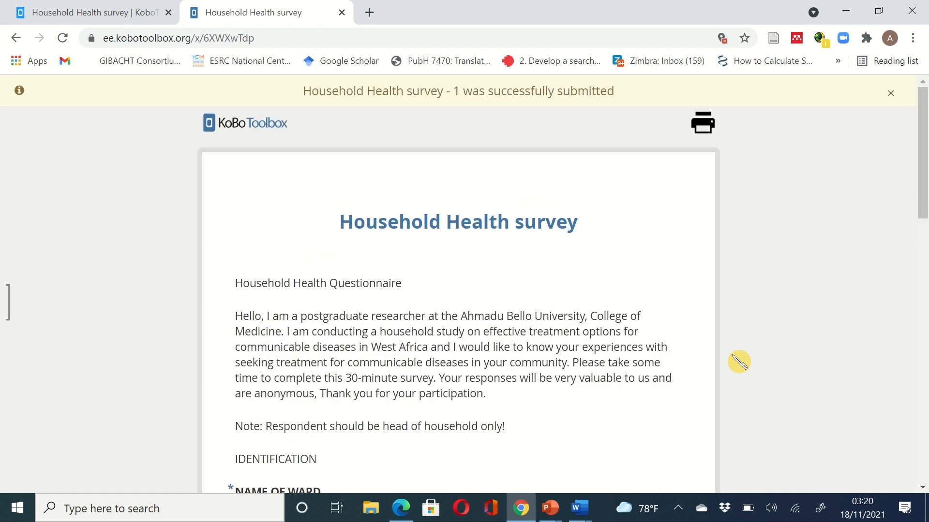
pyautogui.scroll(-2, 739, 362)
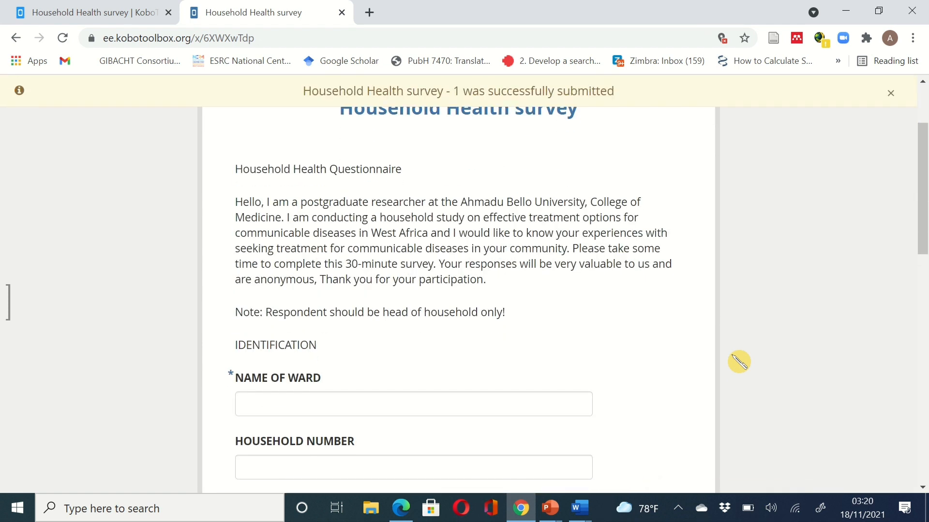
pyautogui.scroll(2, 738, 361)
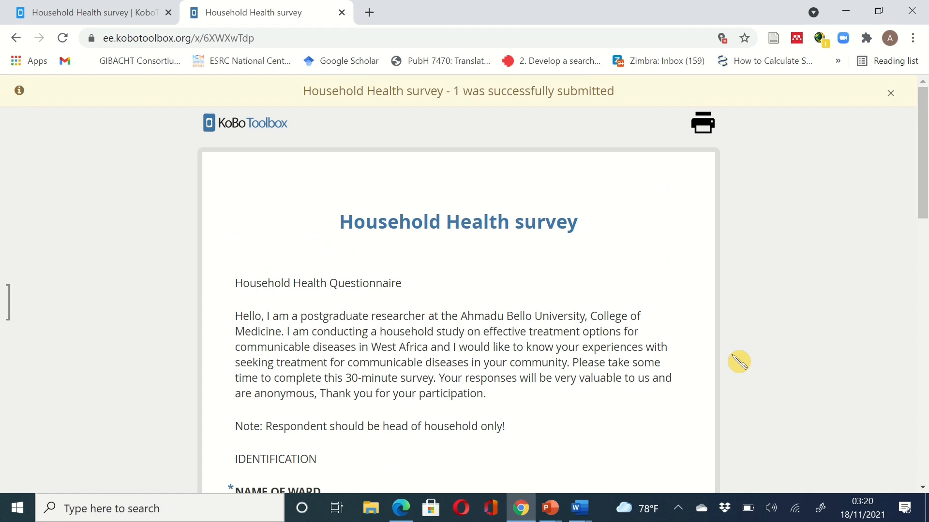
pyautogui.click(277, 38)
pyautogui.hotkey('ctrl', 'c')
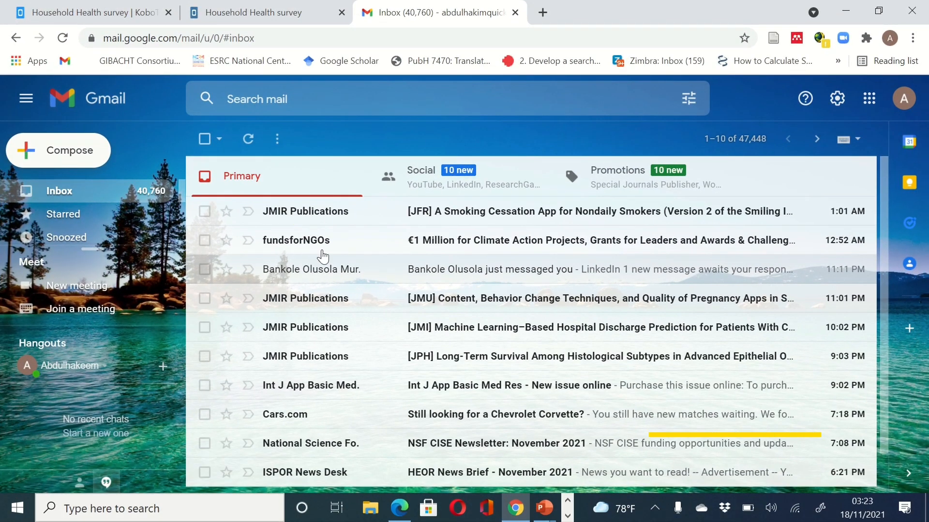
# - Email the form link to the suggested contact with subject 'please kindly fill this form and submit'
pyautogui.press('c')
pyautogui.click(193, 146)
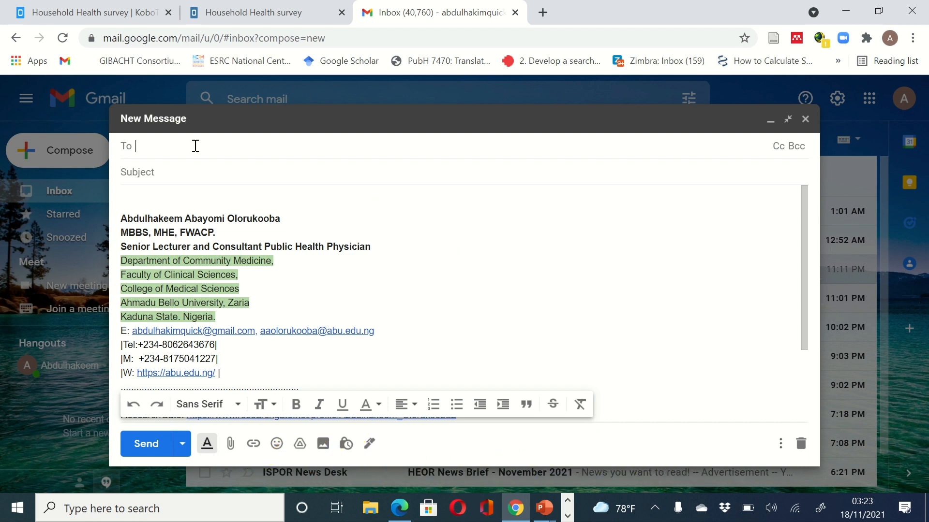
pyautogui.write('abd')
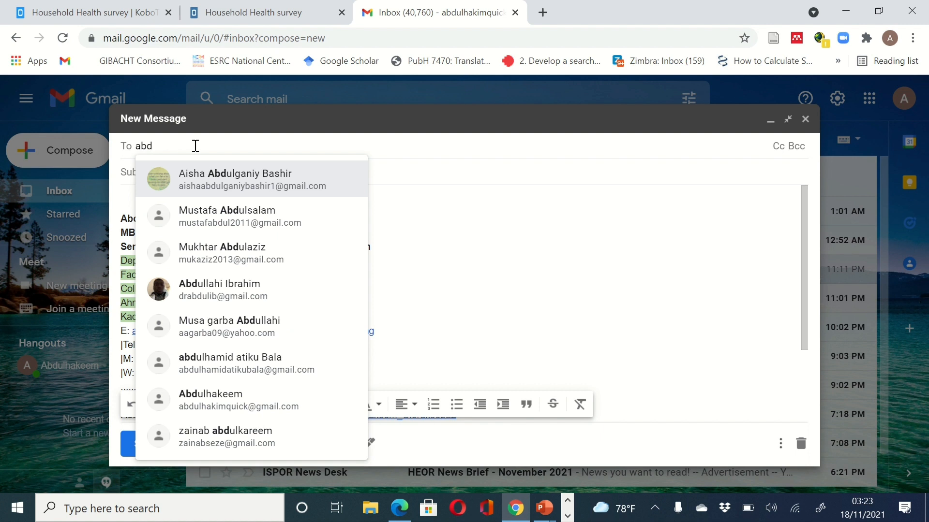
pyautogui.click(208, 400)
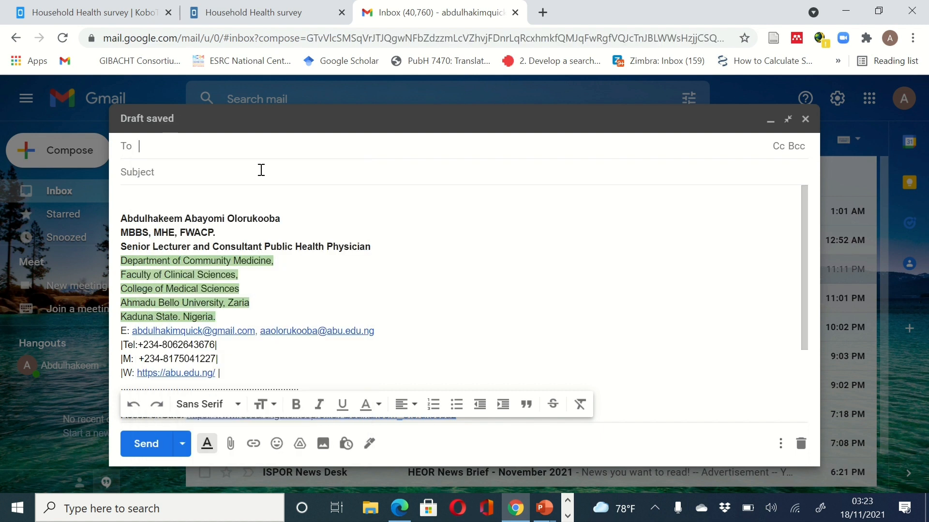
pyautogui.click(192, 173)
pyautogui.write('ple')
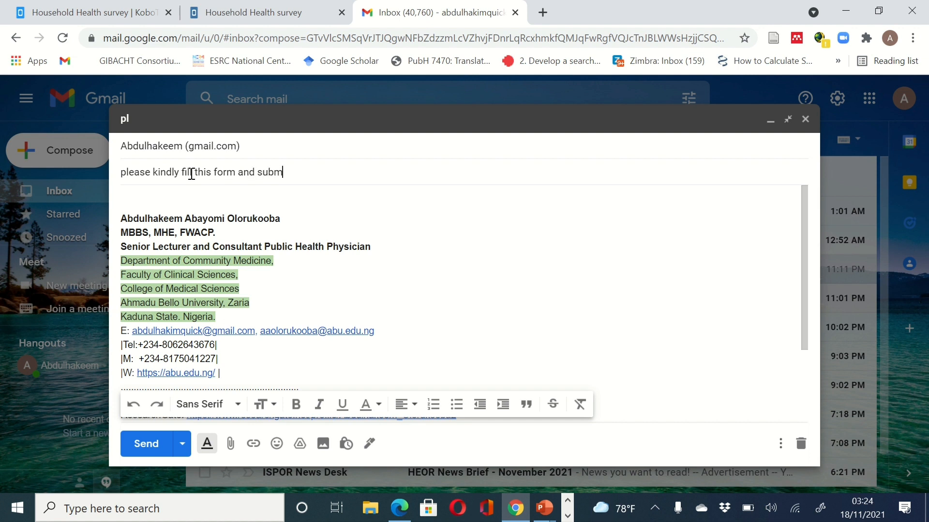
pyautogui.click(187, 194)
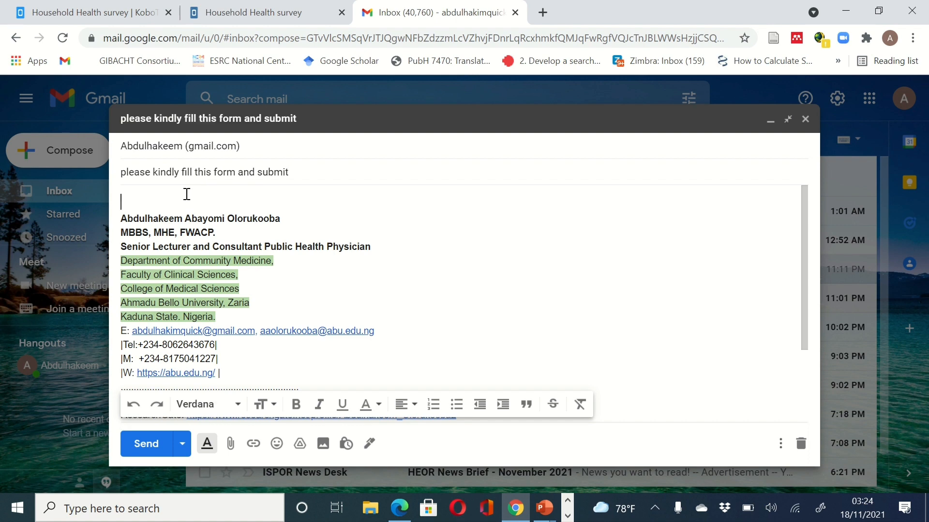
pyautogui.hotkey('ctrl', 'v')
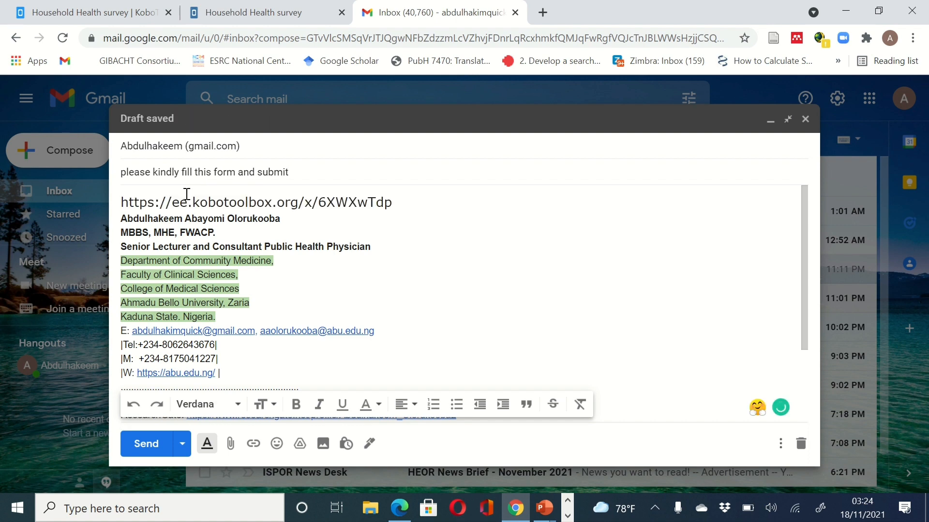
pyautogui.click(145, 443)
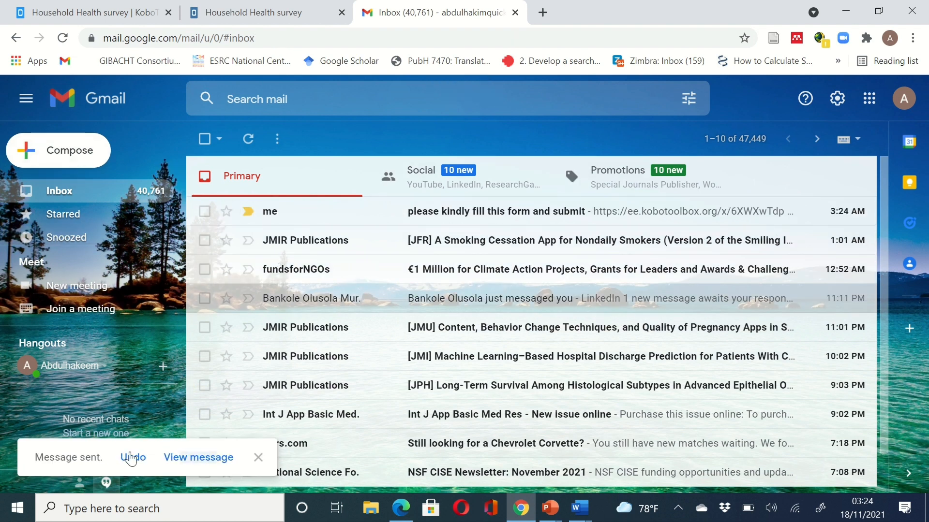
# - Check the sent message, then open the received form request email from the inbox
pyautogui.click(199, 458)
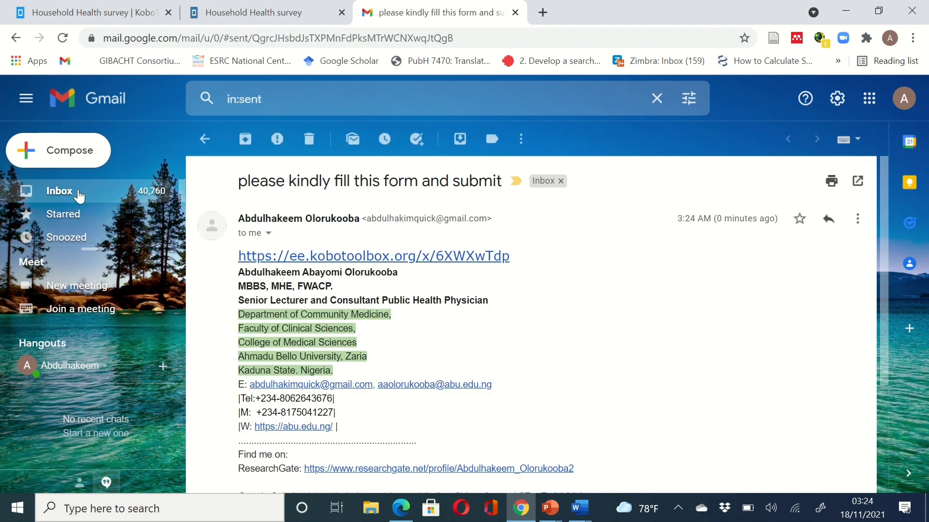
pyautogui.click(75, 193)
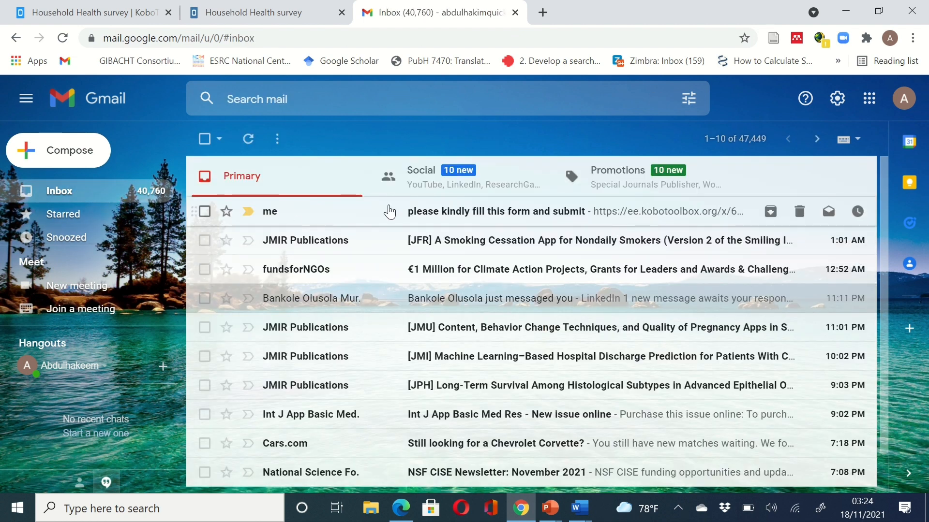
pyautogui.click(523, 211)
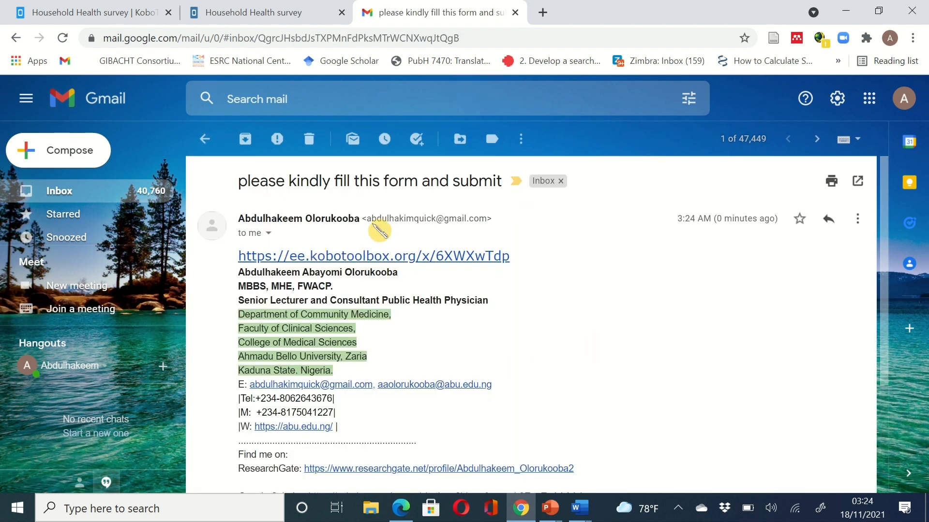
# - Open the emailed form link, dismiss the unsaved record notice, and enter ward 'food' and household 12
pyautogui.click(359, 257)
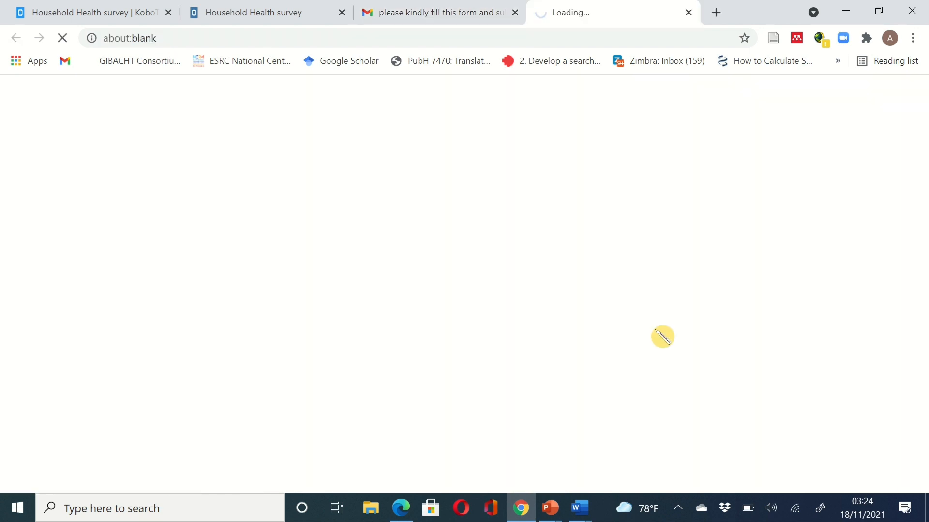
pyautogui.click(611, 329)
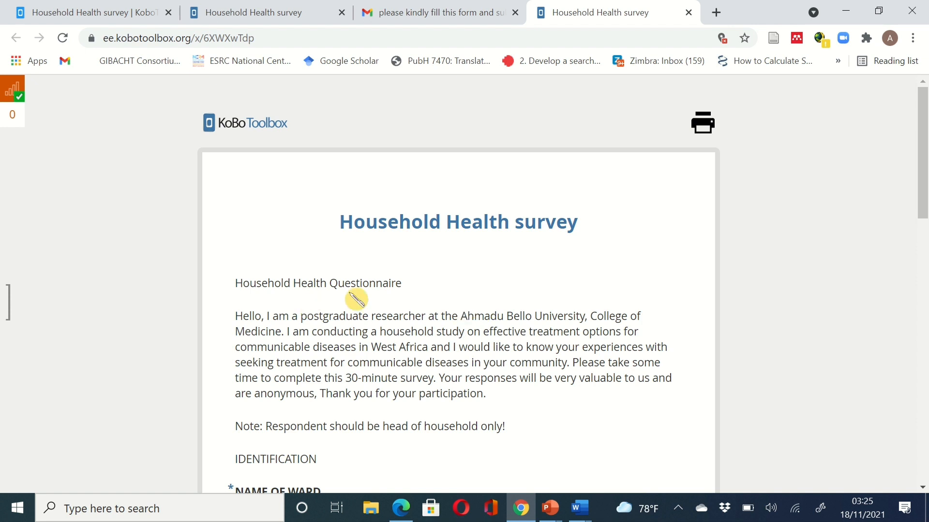
pyautogui.scroll(-4, 447, 329)
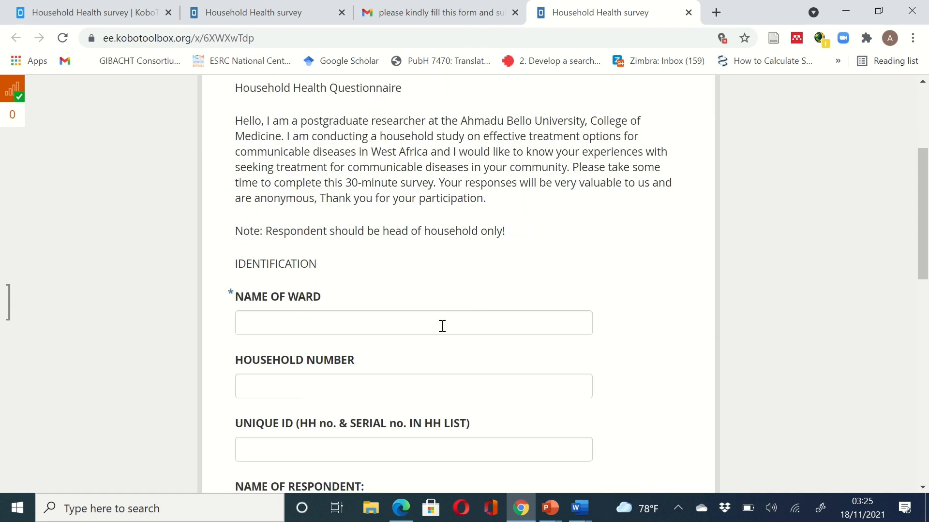
pyautogui.click(416, 325)
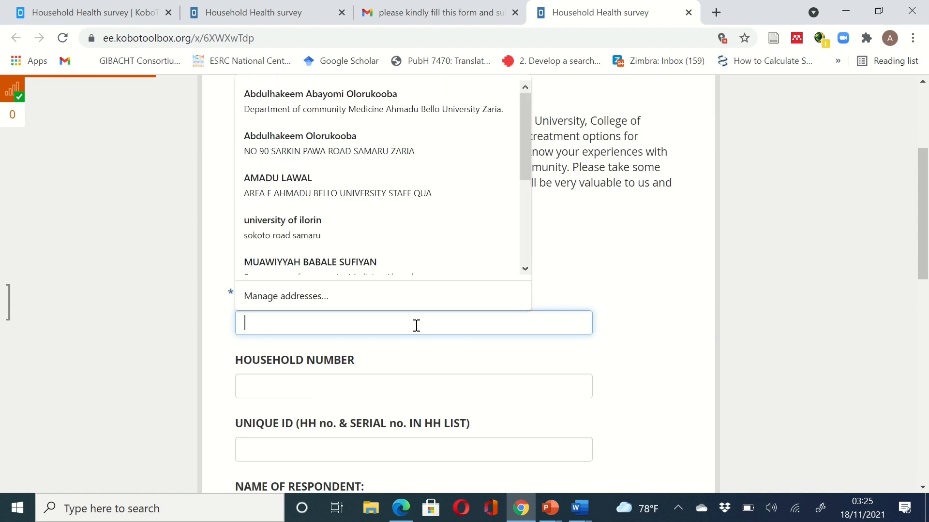
pyautogui.write('food')
pyautogui.click(408, 382)
pyautogui.write('12')
# - Enter unique ID 0012 and the respondent's saved name, then submit the record
pyautogui.scroll(-4, 408, 381)
pyautogui.click(377, 286)
pyautogui.write('0012')
pyautogui.click(425, 344)
pyautogui.click(300, 144)
pyautogui.scroll(-8, 290, 196)
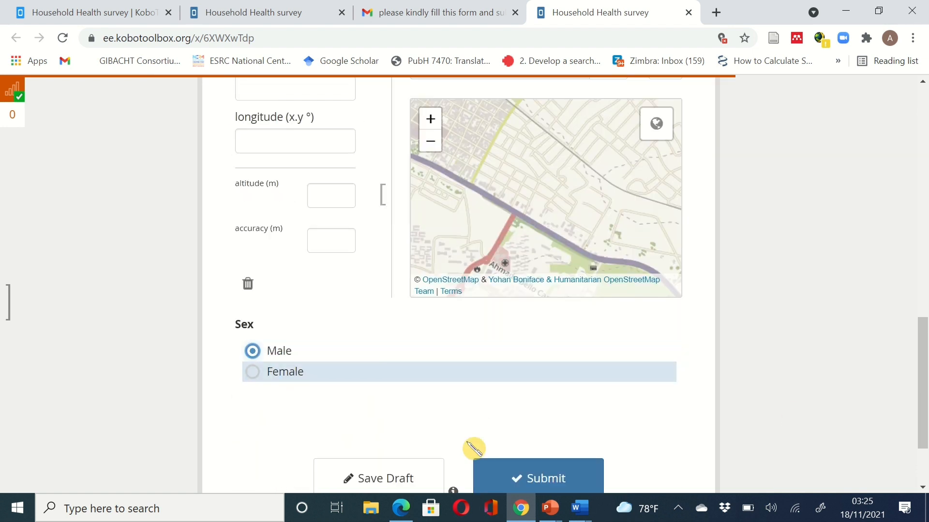
pyautogui.scroll(-2, 473, 449)
pyautogui.click(547, 415)
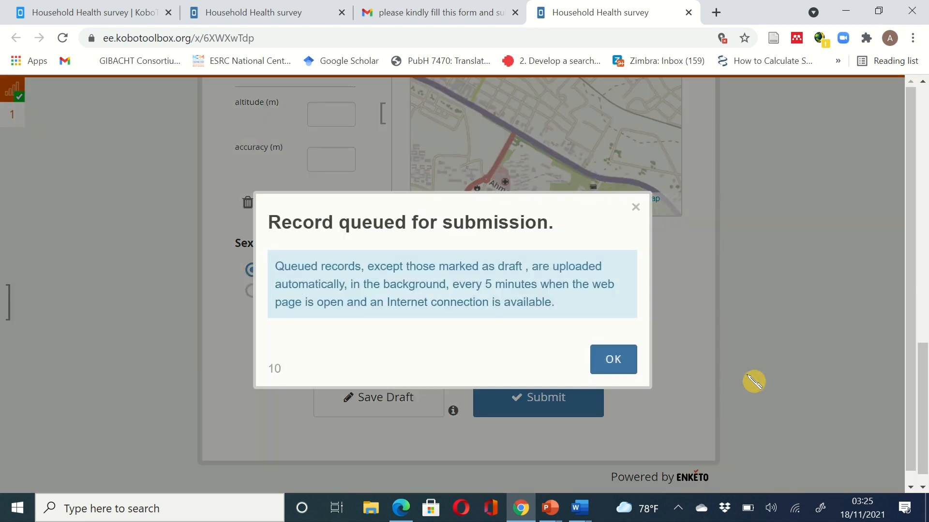
pyautogui.click(613, 362)
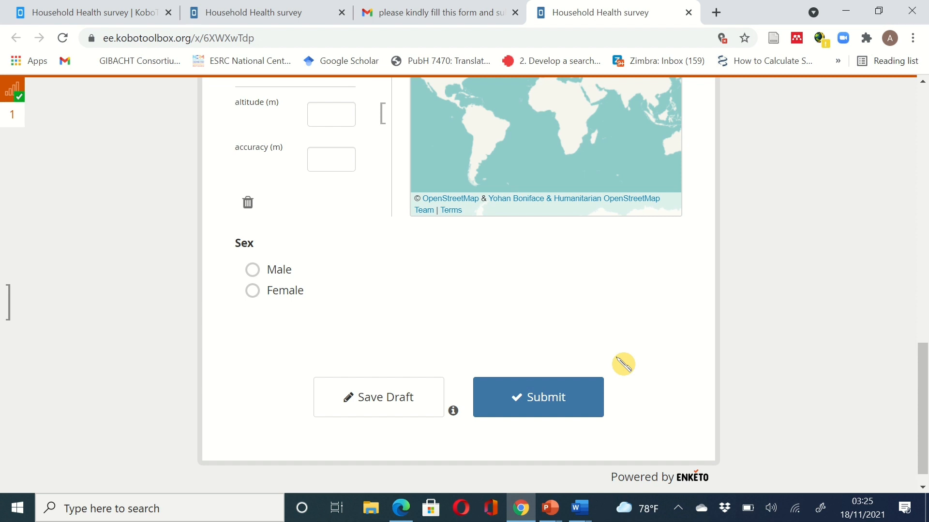
pyautogui.scroll(6, 623, 363)
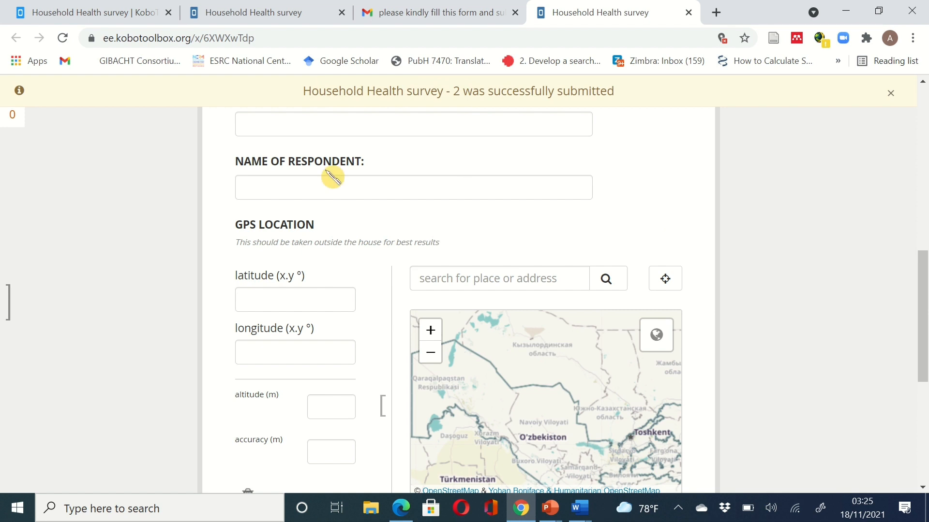
pyautogui.moveTo(414, 6)
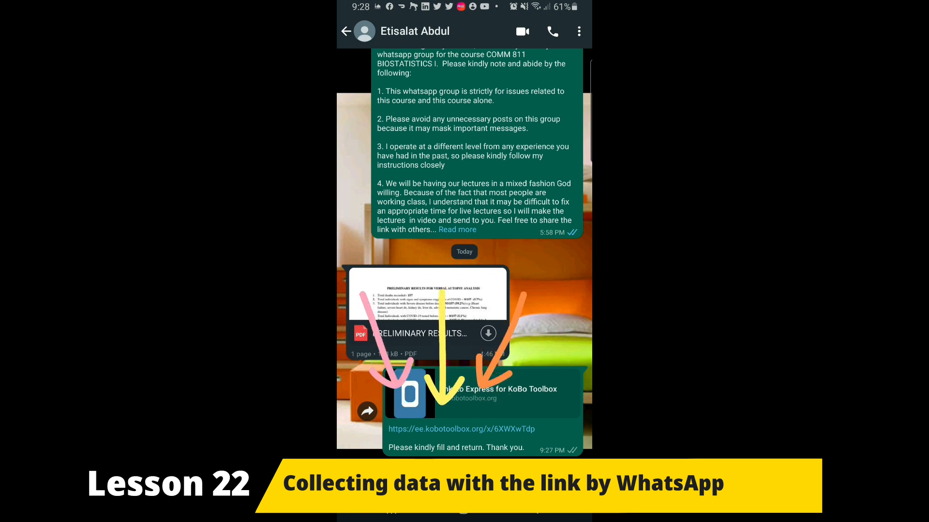
# - Open the shared link on the phone, fill the ward from a suggestion, and enter household 34b
pyautogui.click(461, 429)
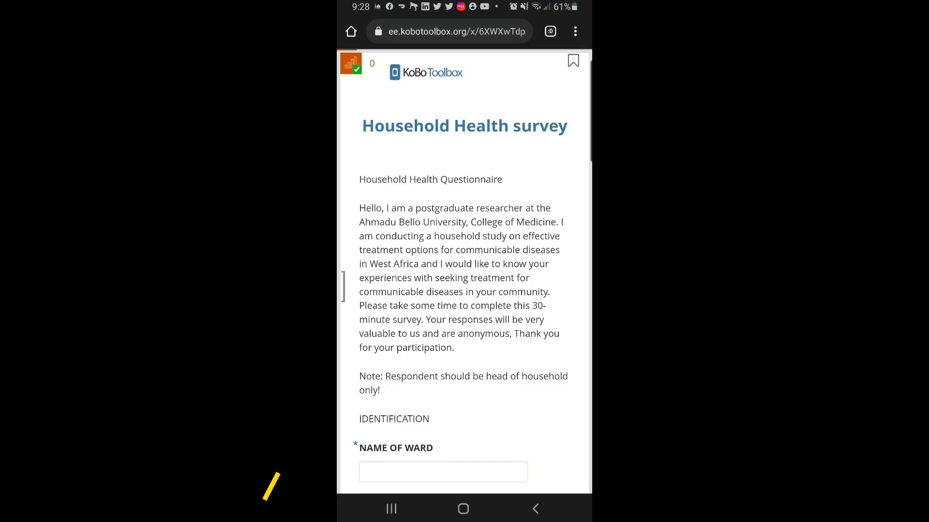
pyautogui.scroll(-1, 465, 271)
pyautogui.scroll(-1, 465, 272)
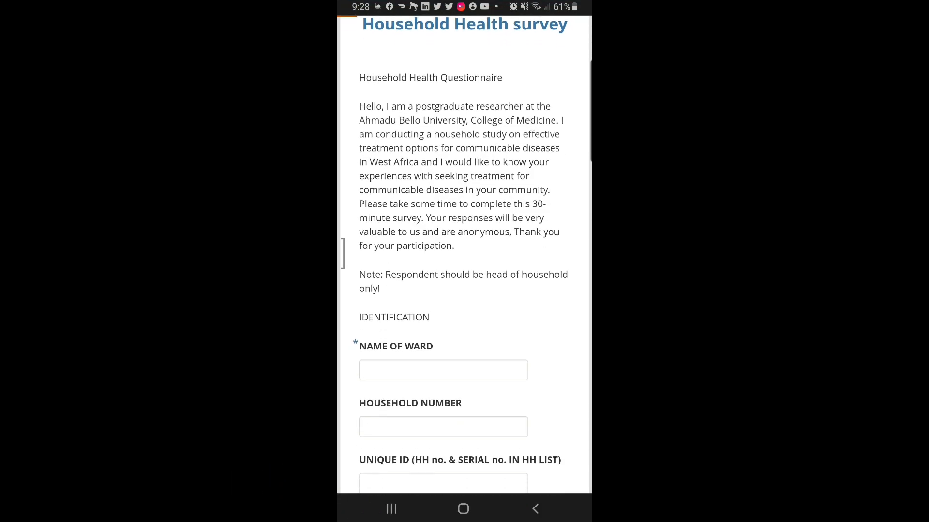
pyautogui.click(443, 361)
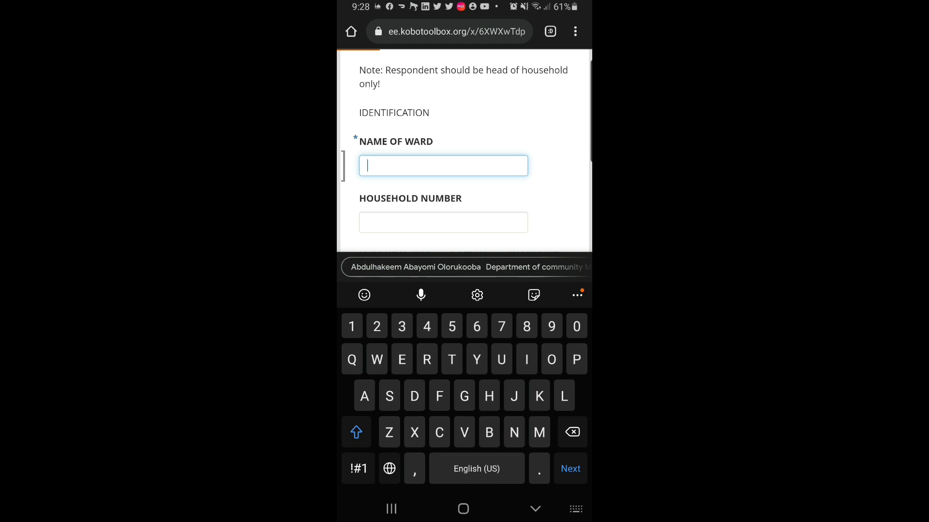
pyautogui.click(416, 267)
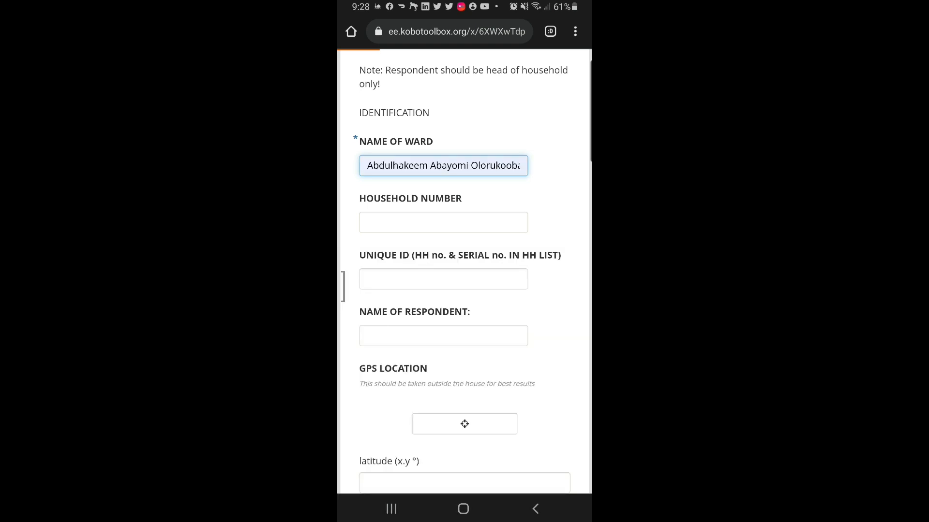
pyautogui.click(443, 222)
pyautogui.write('34b')
# - Enter unique ID 093A and the suggested respondent name, then submit the record
pyautogui.click(443, 174)
pyautogui.write('093A')
pyautogui.click(443, 230)
pyautogui.click(416, 267)
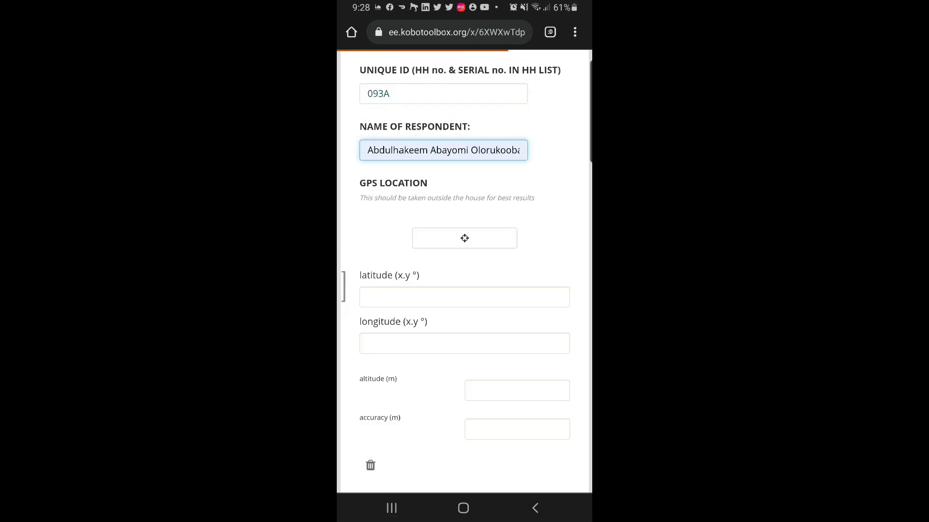
pyautogui.scroll(-6, 464, 290)
pyautogui.click(464, 409)
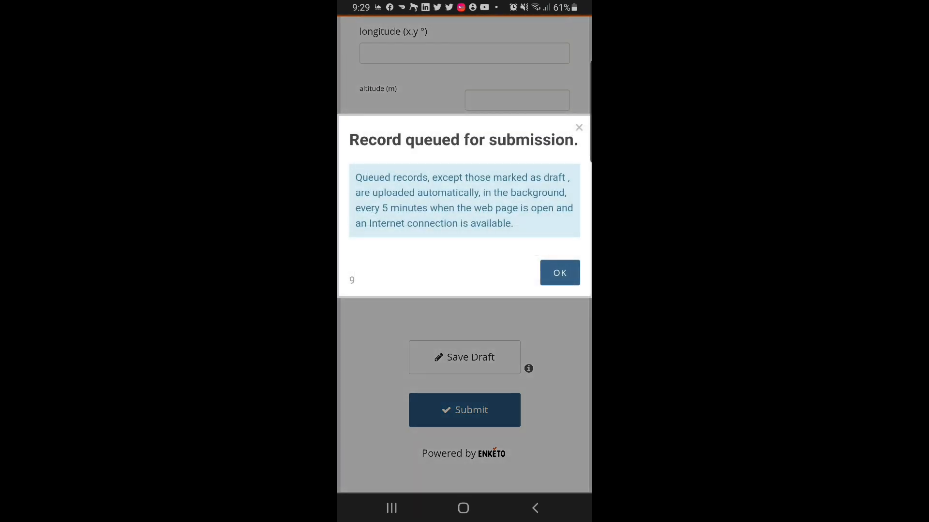
pyautogui.click(560, 272)
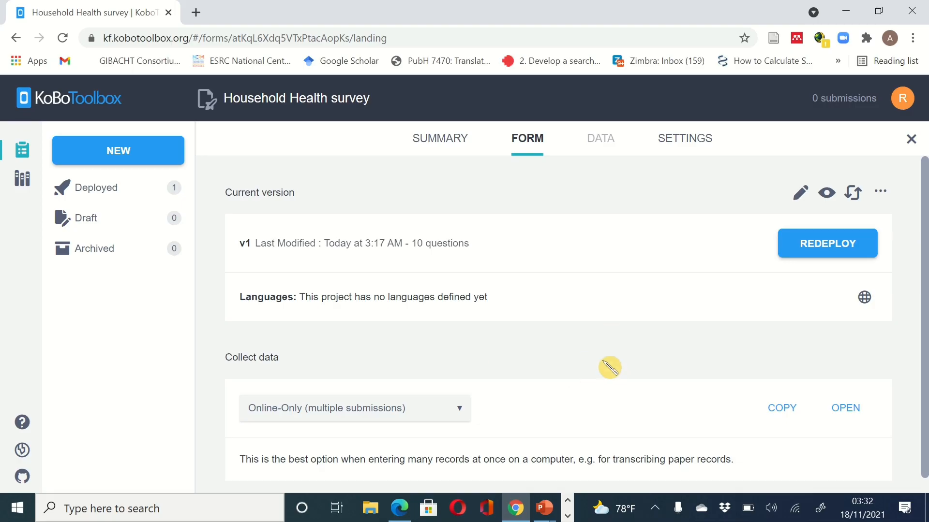
pyautogui.scroll(-1, 607, 367)
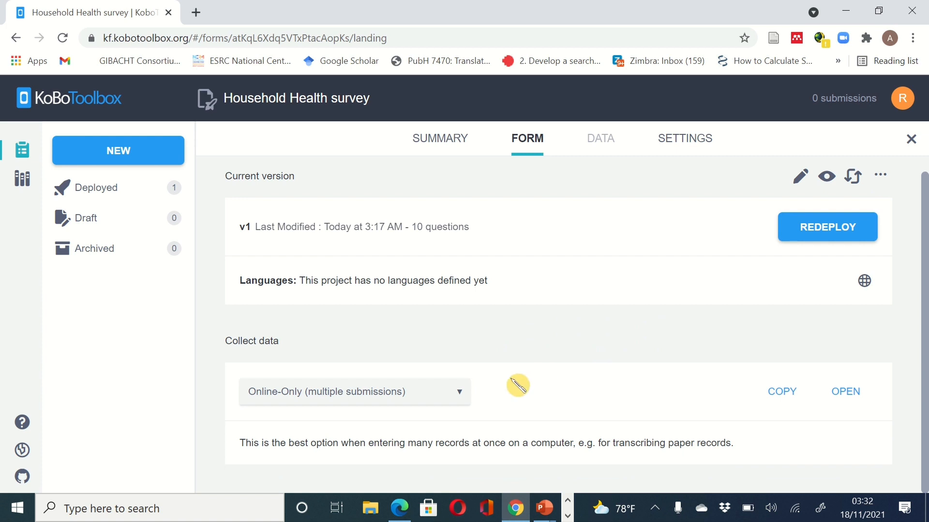
pyautogui.click(462, 392)
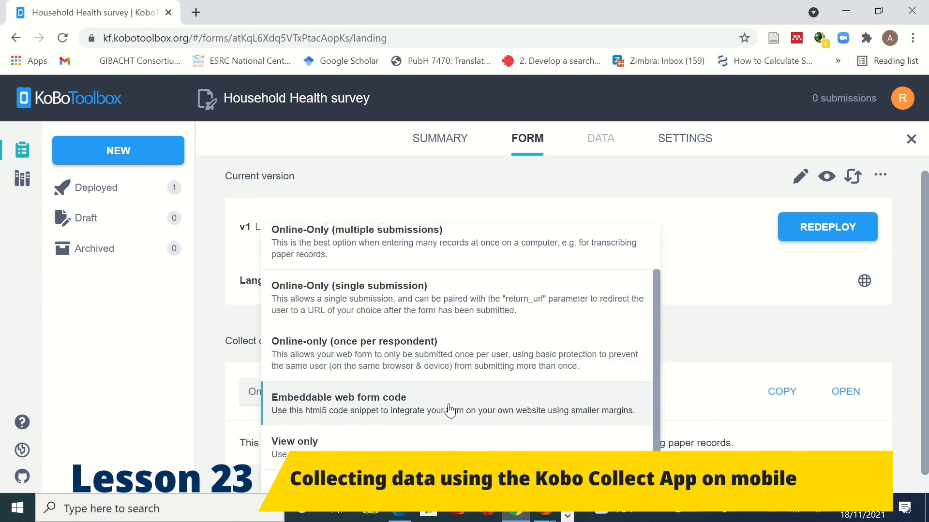
pyautogui.scroll(-1, 459, 387)
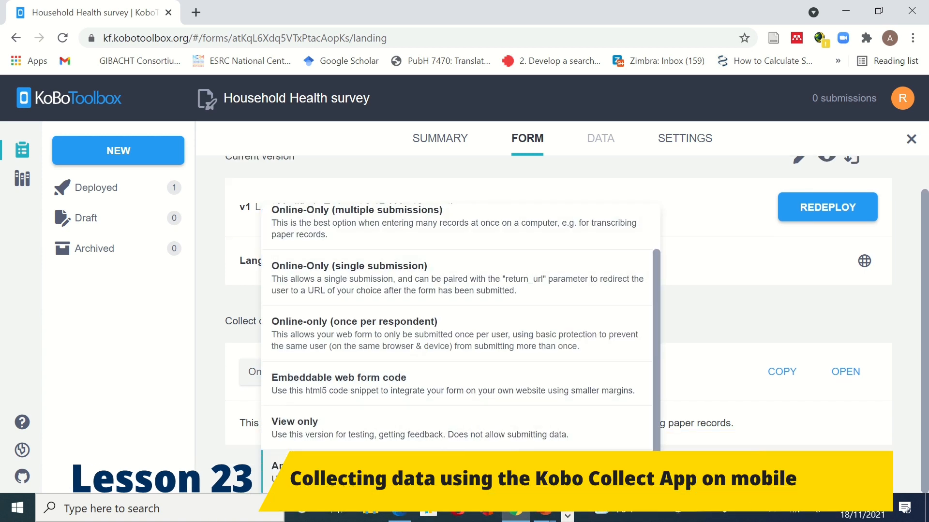
pyautogui.click(460, 471)
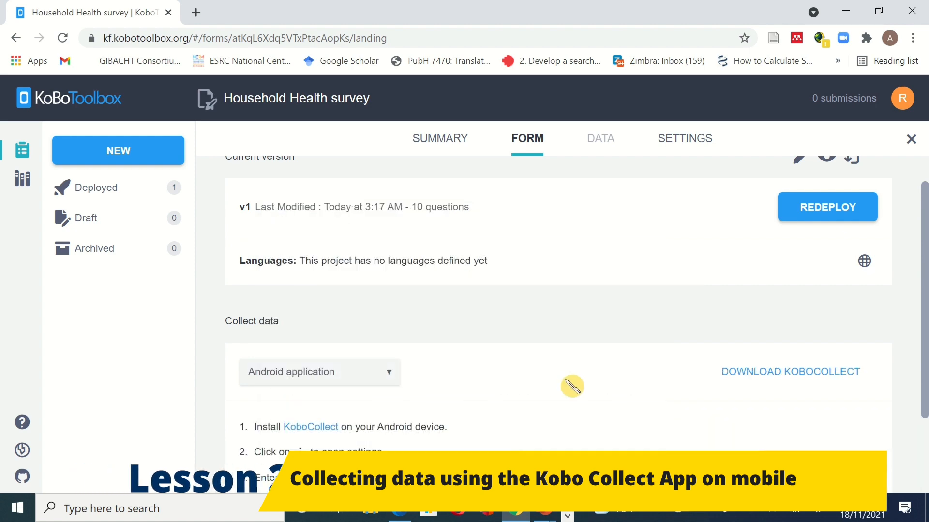
pyautogui.scroll(-2, 567, 382)
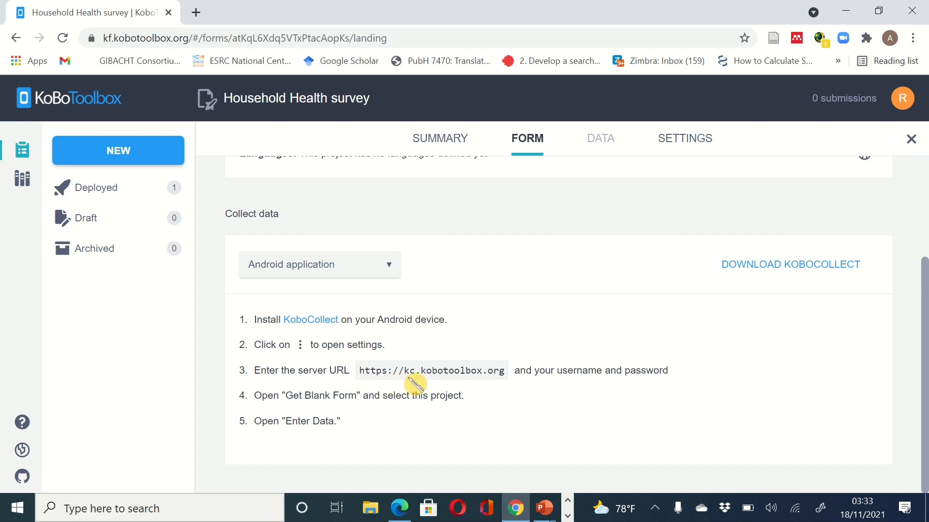
pyautogui.moveTo(505, 372); pyautogui.dragTo(360, 367)
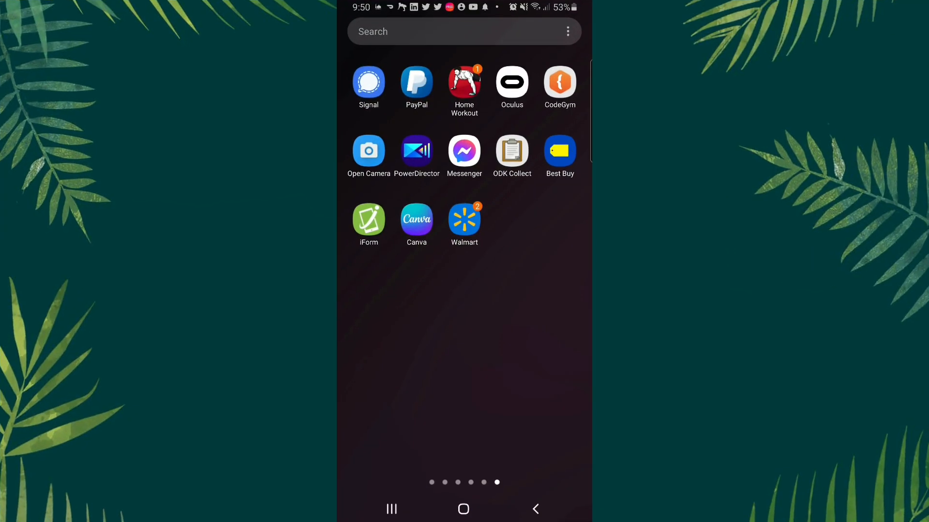
# - Launch KoBoCollect and open the project's server settings
pyautogui.click(449, 31)
pyautogui.click(419, 79)
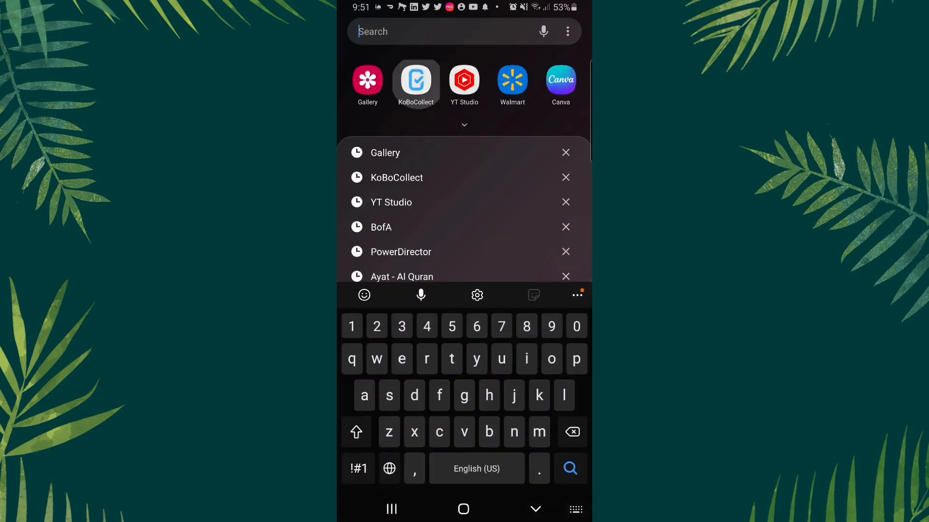
pyautogui.click(536, 508)
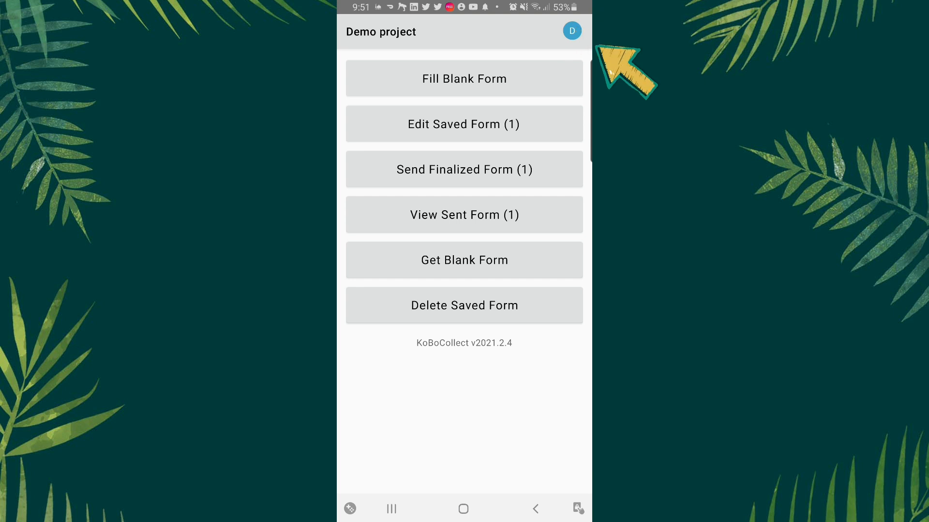
pyautogui.click(572, 30)
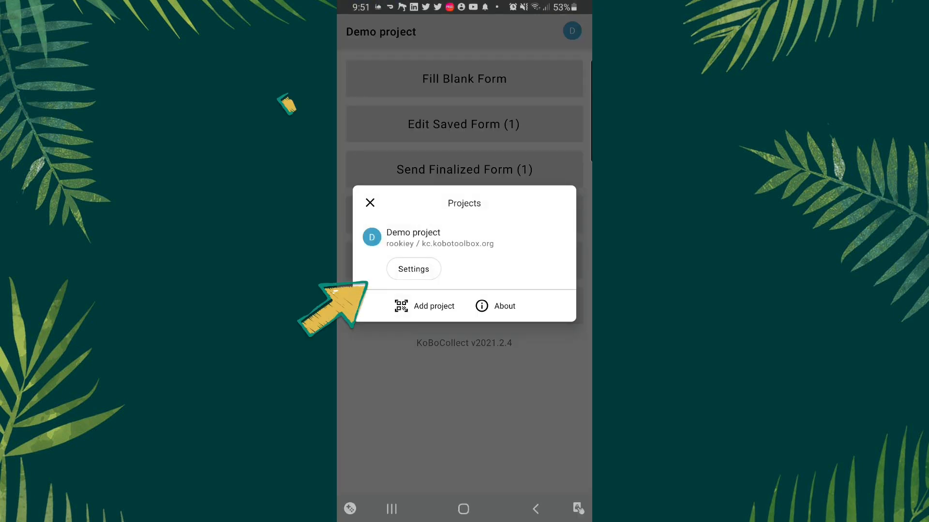
pyautogui.click(413, 269)
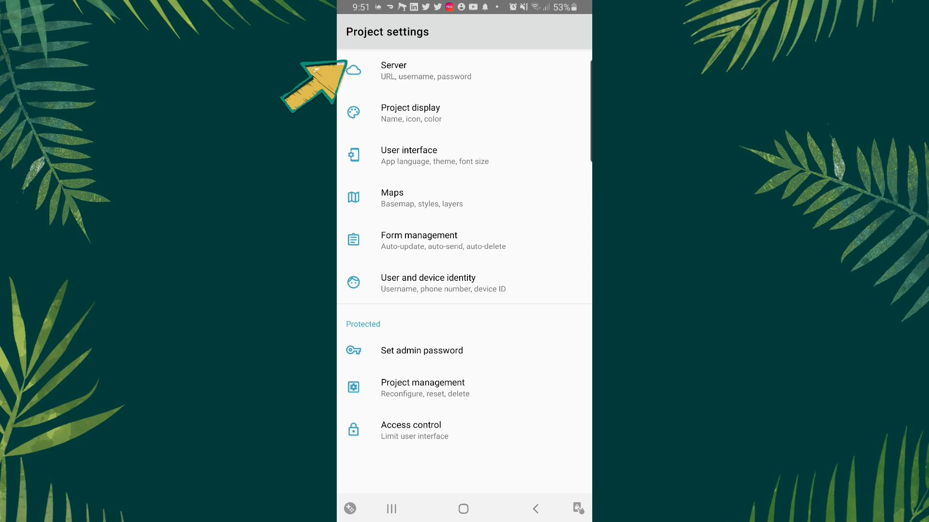
pyautogui.click(393, 77)
# - Verify the server URL, username and password, then list the blank forms on the server
pyautogui.click(393, 116)
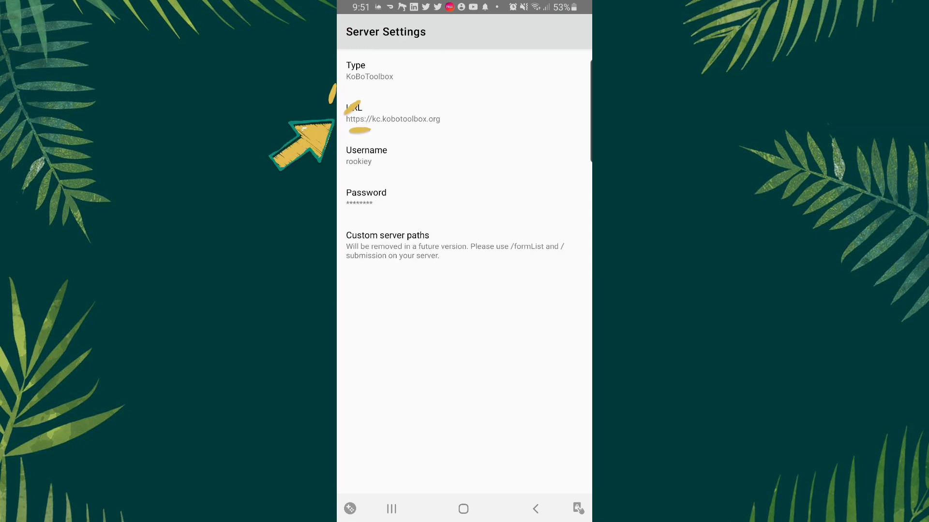
pyautogui.click(490, 141)
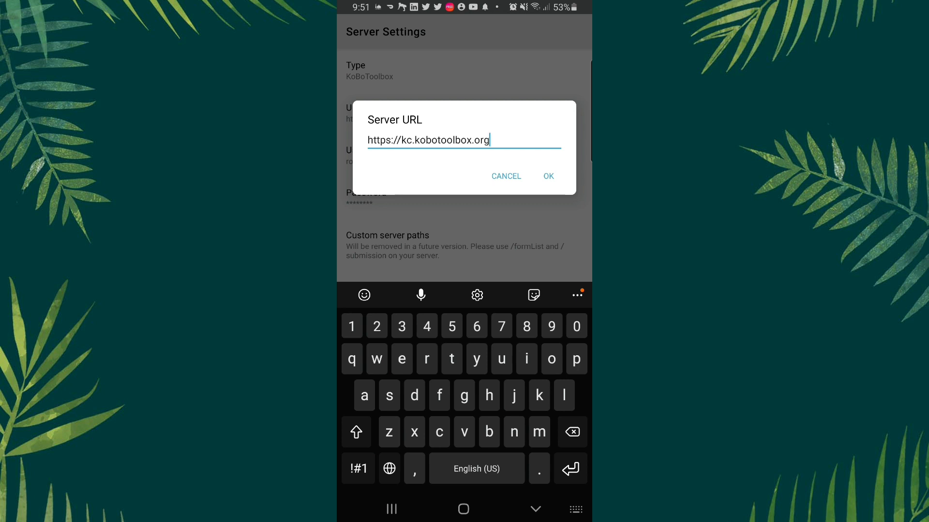
pyautogui.click(548, 176)
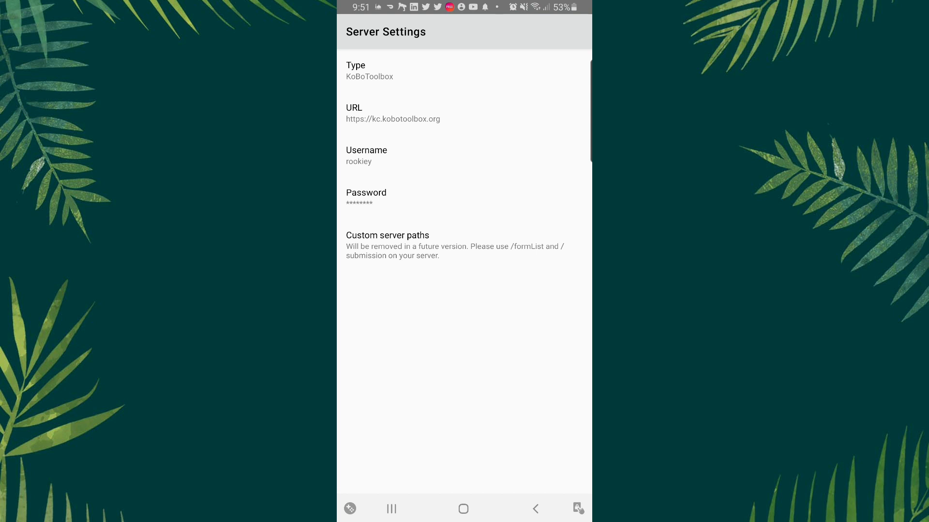
pyautogui.click(366, 155)
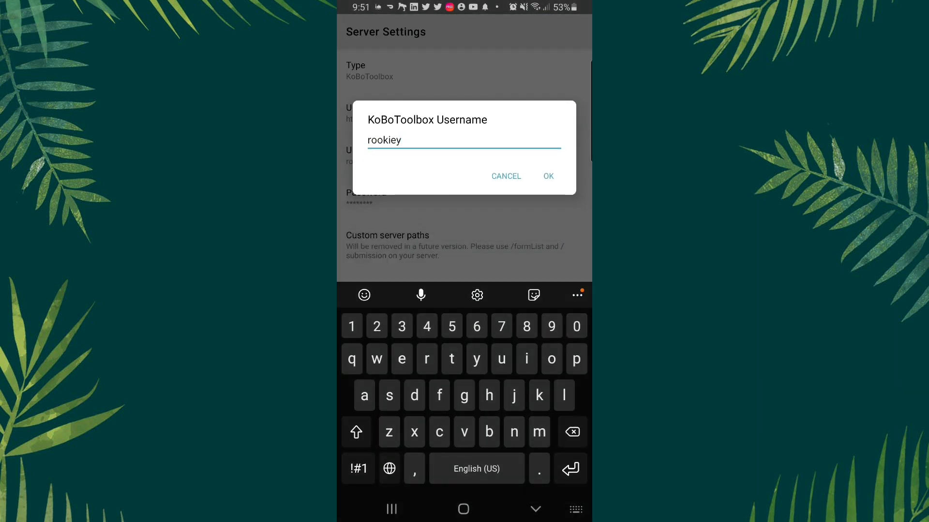
pyautogui.click(548, 177)
pyautogui.click(450, 198)
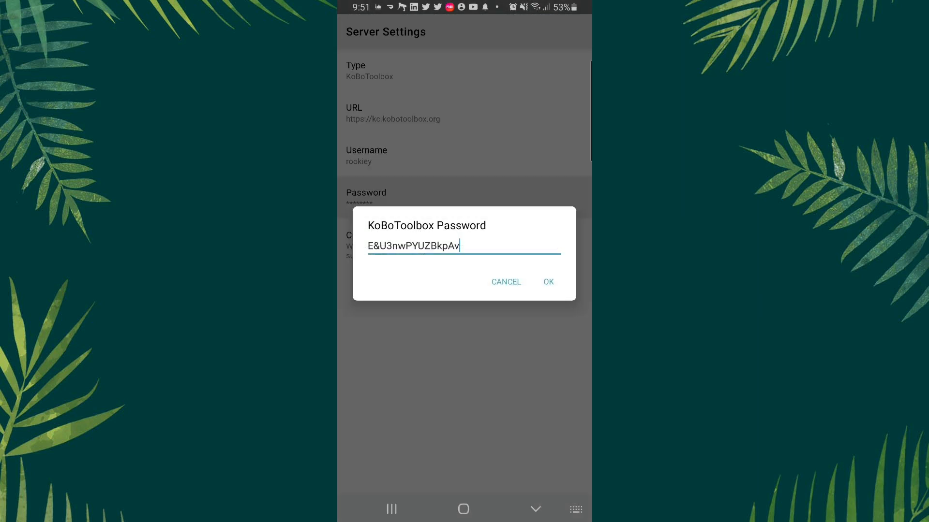
pyautogui.click(548, 176)
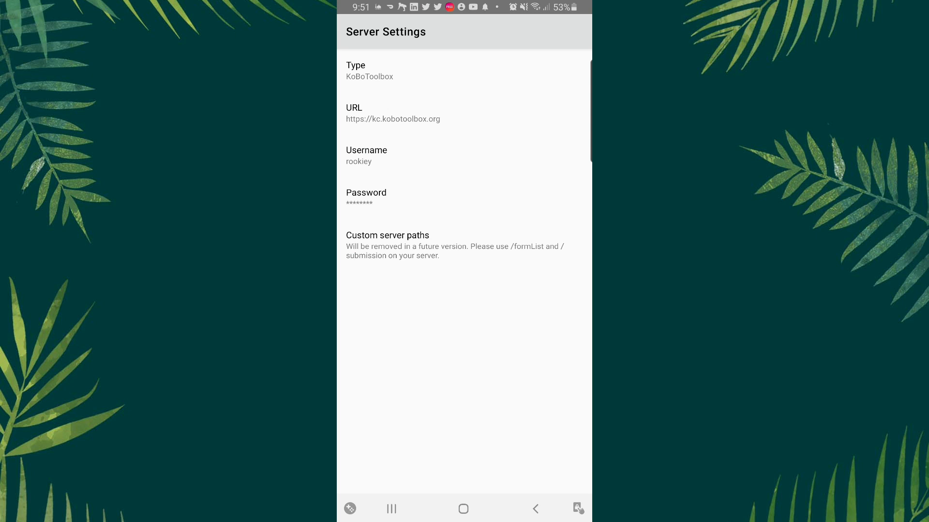
pyautogui.click(535, 508)
pyautogui.click(535, 509)
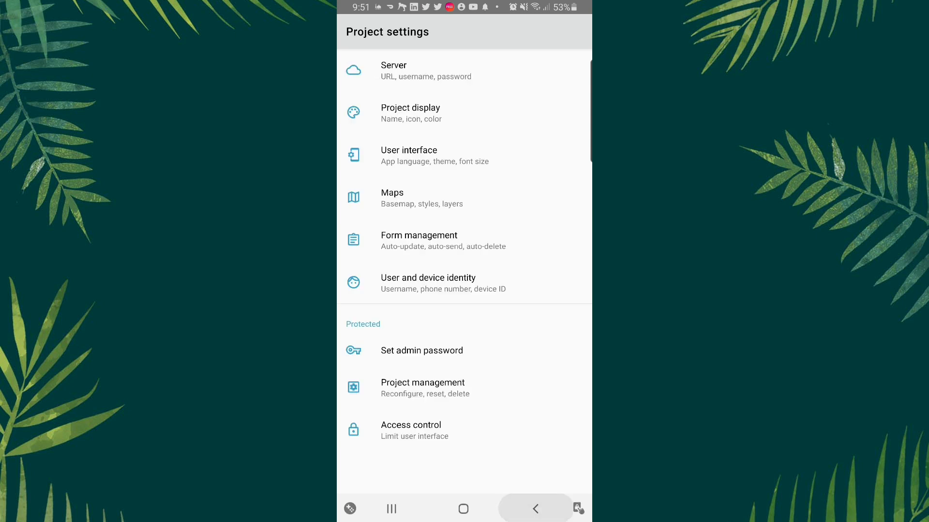
pyautogui.click(464, 260)
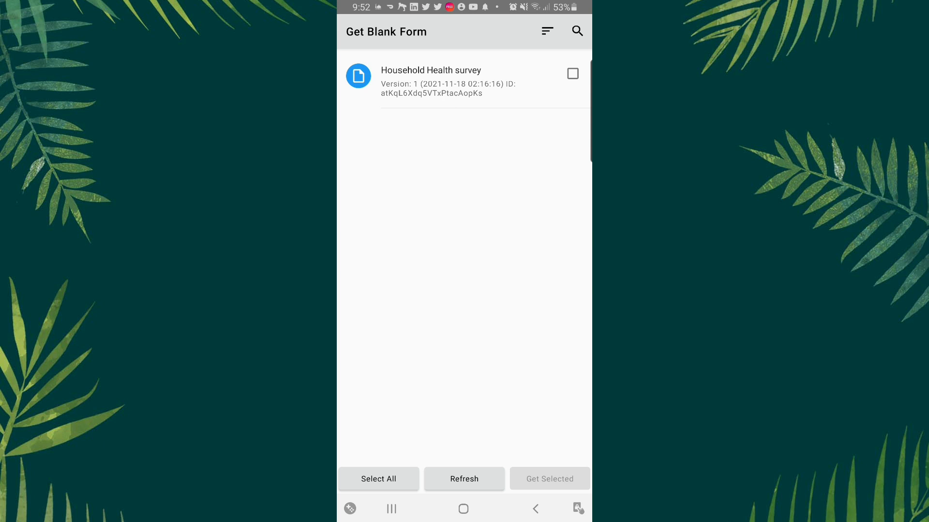
# - Download the Household Health survey form to the device and show the Fill Blank Form list
pyautogui.click(573, 73)
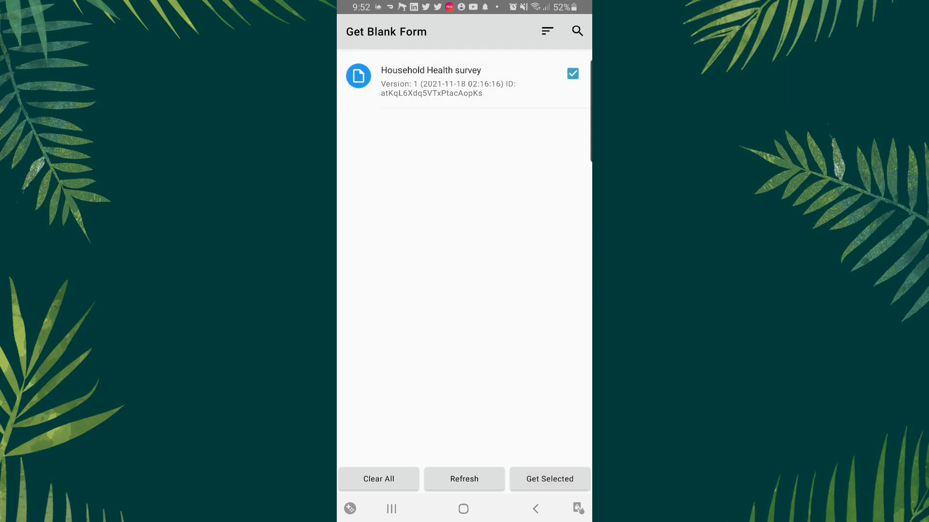
pyautogui.click(549, 478)
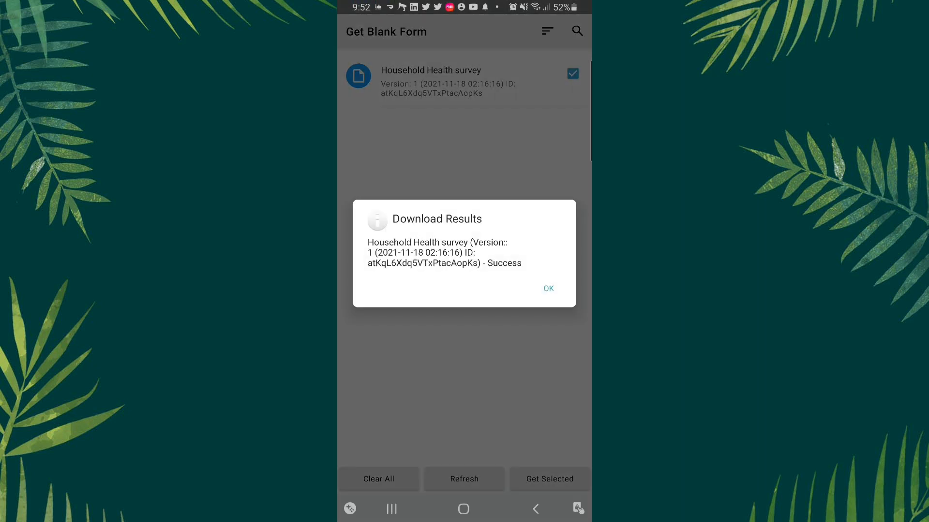
pyautogui.click(548, 288)
pyautogui.click(464, 78)
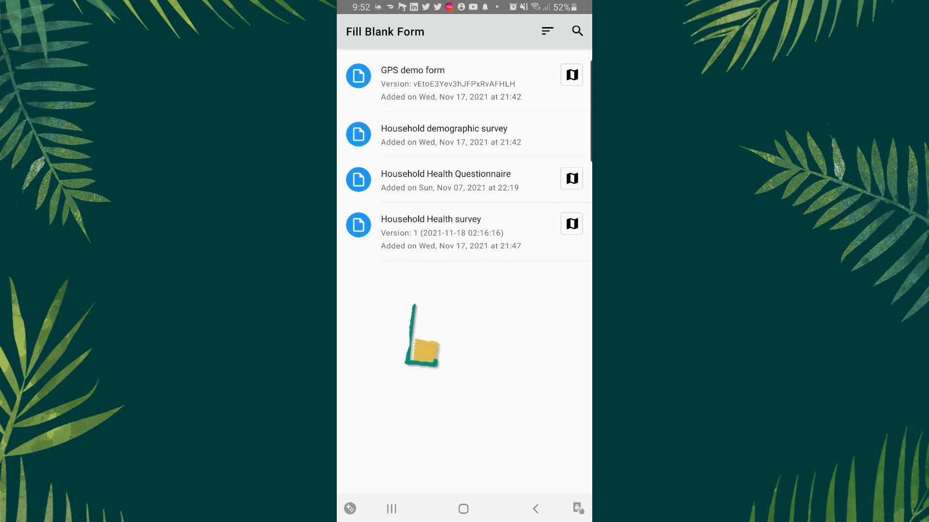
# - Start a new Household Health survey entry with ward Tgh and household number 56
pyautogui.click(430, 233)
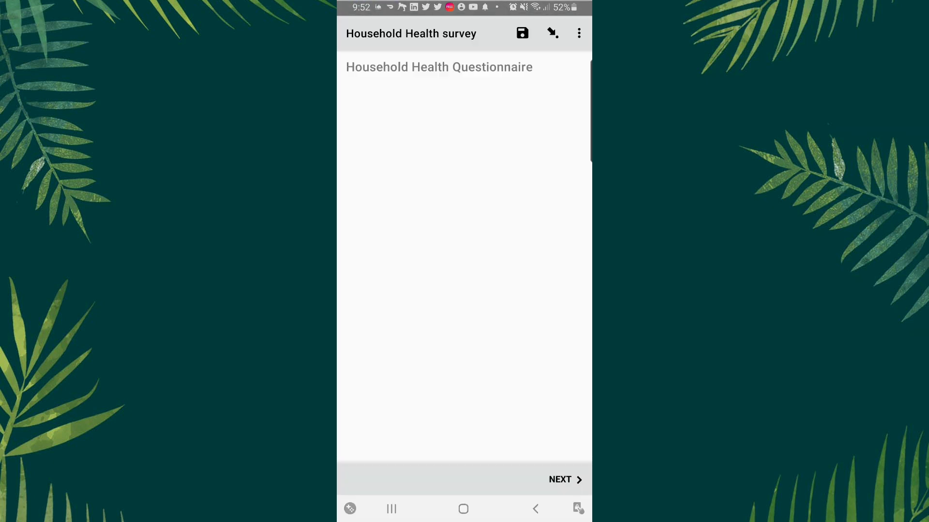
pyautogui.click(564, 478)
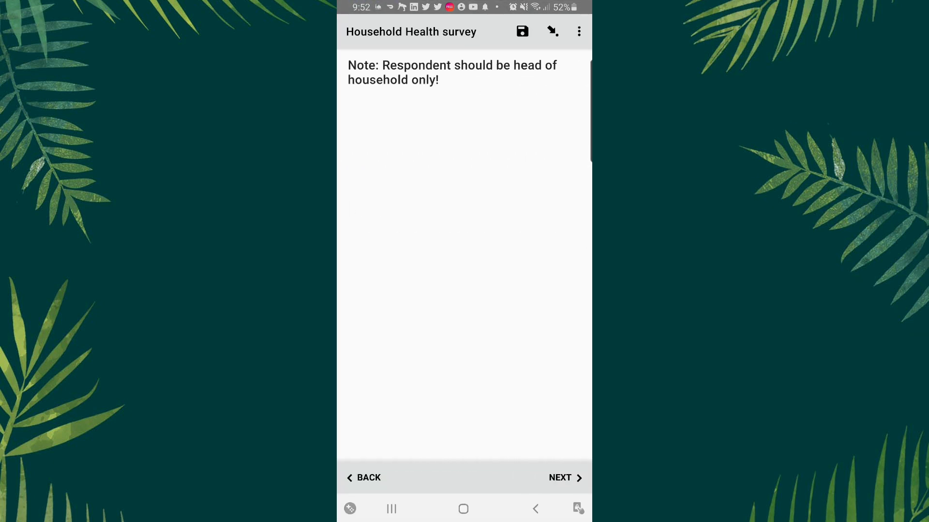
pyautogui.click(565, 477)
pyautogui.click(565, 478)
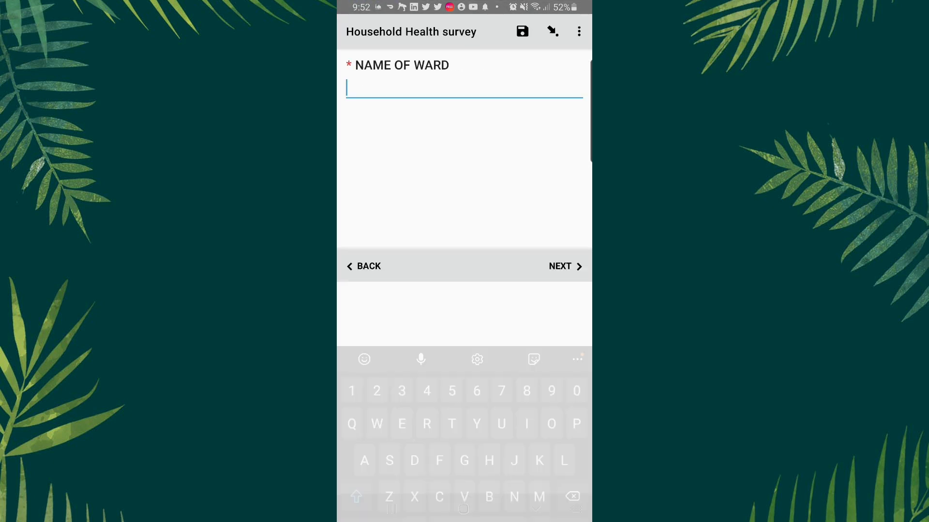
pyautogui.write('Tgh')
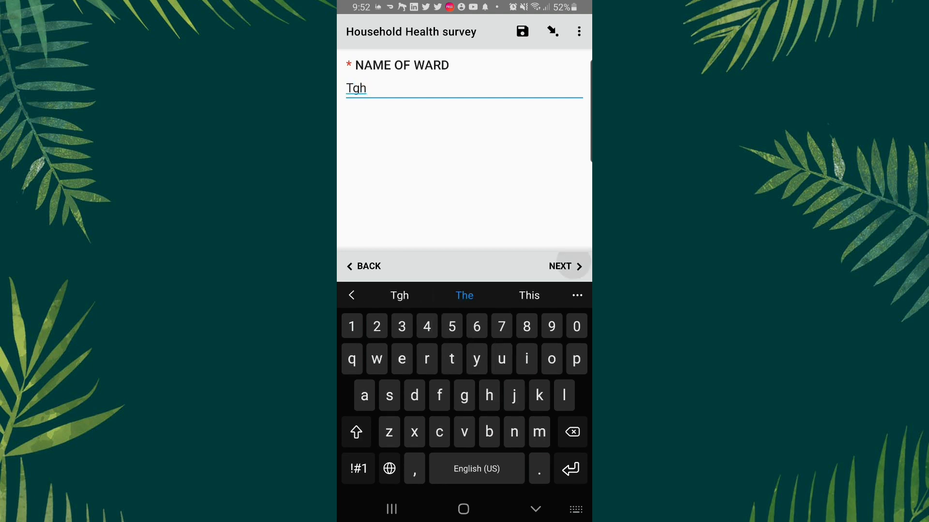
pyautogui.click(565, 266)
pyautogui.write('56')
pyautogui.click(565, 266)
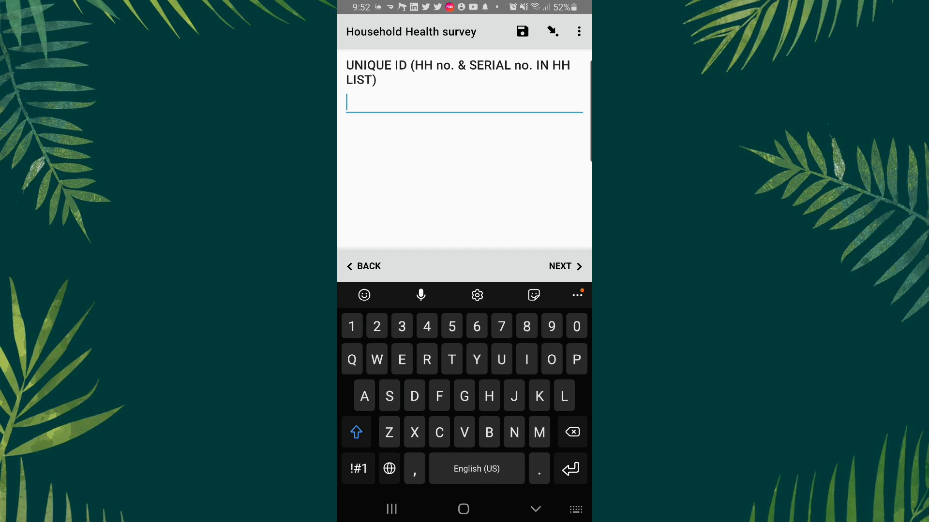
# - Enter unique ID Yuh and the respondent's name, capture GPS, choose Male, and save the form
pyautogui.write('Yuh')
pyautogui.click(565, 266)
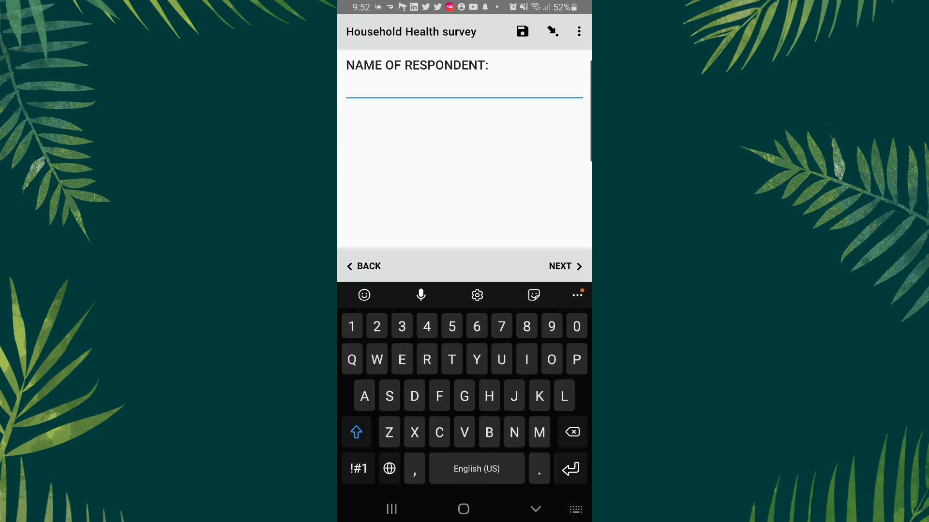
pyautogui.write('Abdulhakeem')
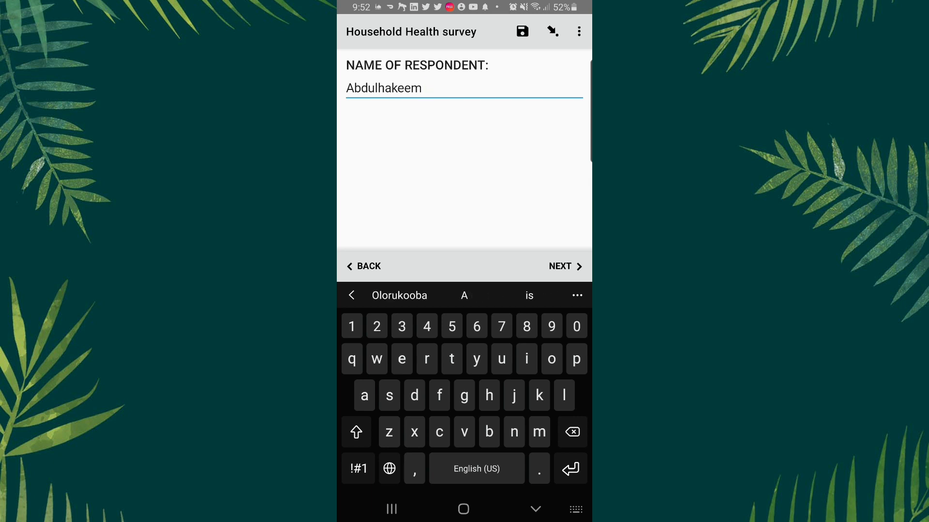
pyautogui.click(565, 266)
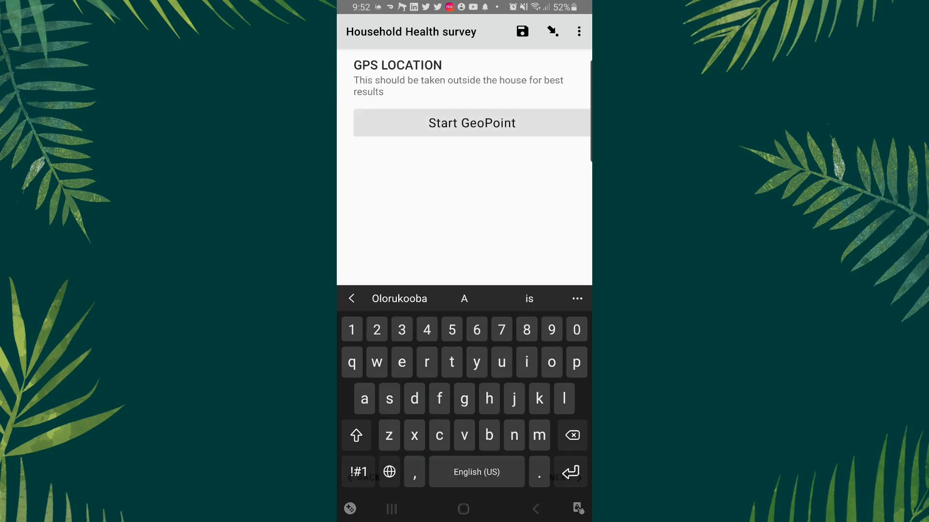
pyautogui.click(464, 123)
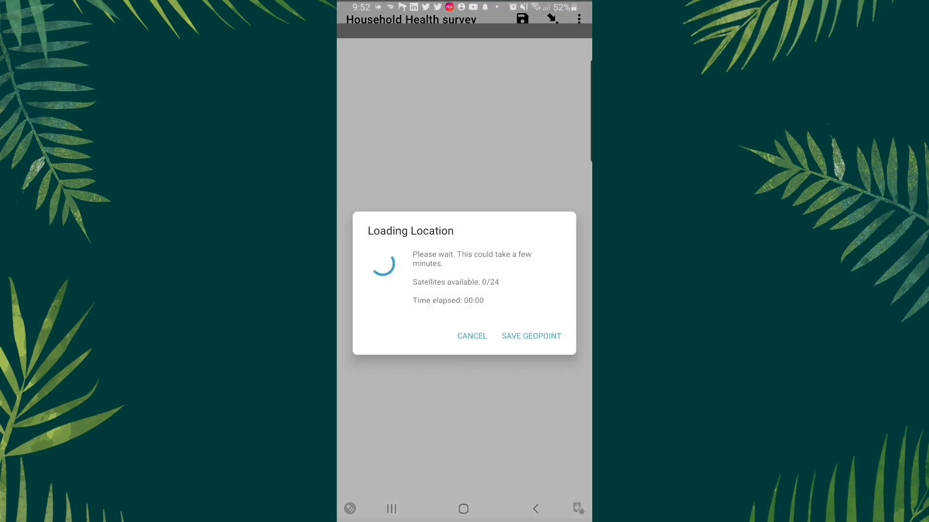
pyautogui.click(531, 310)
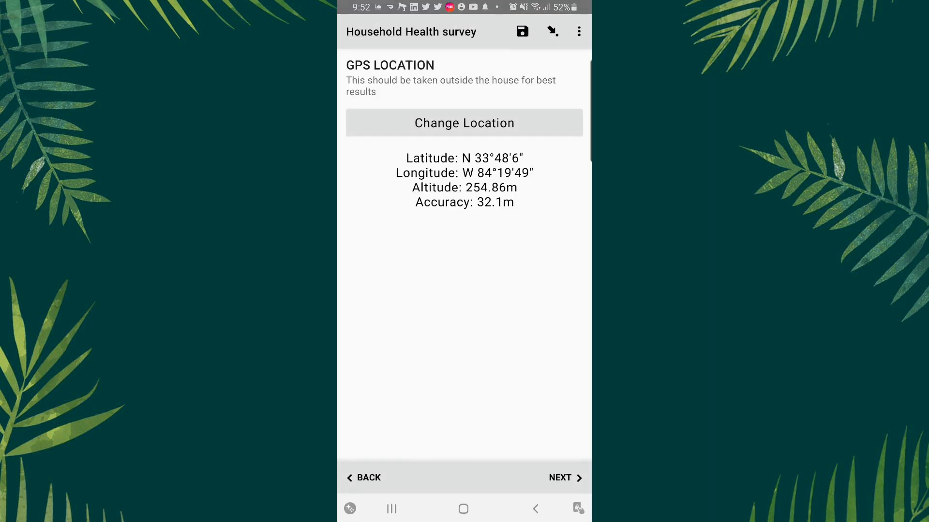
pyautogui.click(565, 477)
pyautogui.click(356, 89)
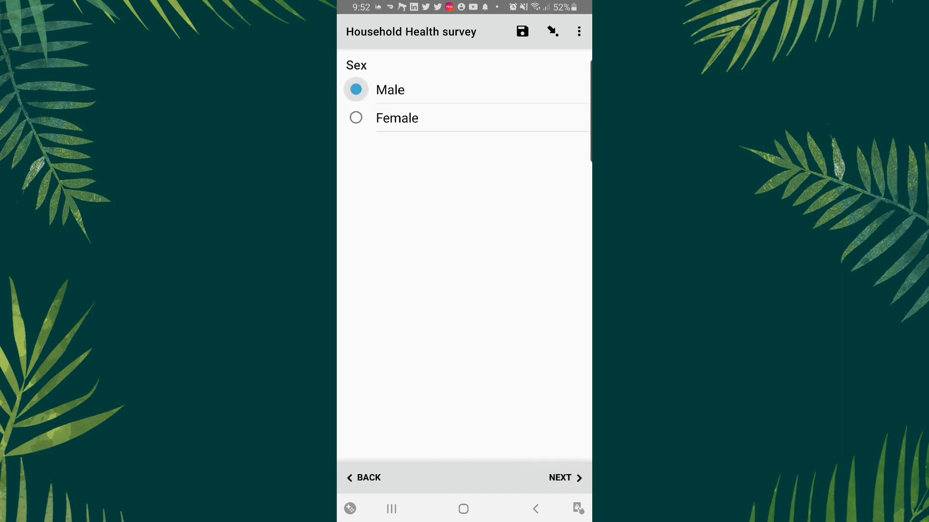
pyautogui.click(565, 477)
pyautogui.click(465, 318)
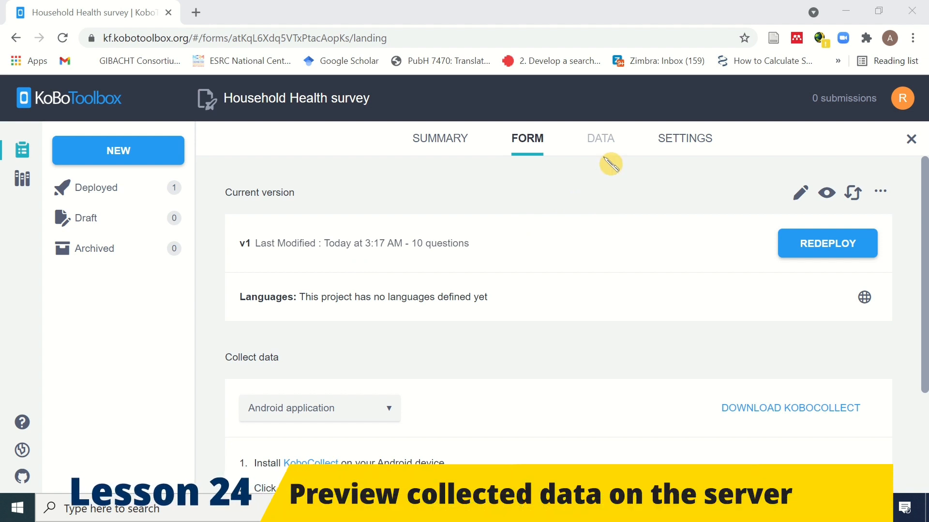
# - Reload the Household Health project so it shows 4 submissions, then open its Data Reports view
pyautogui.click(62, 39)
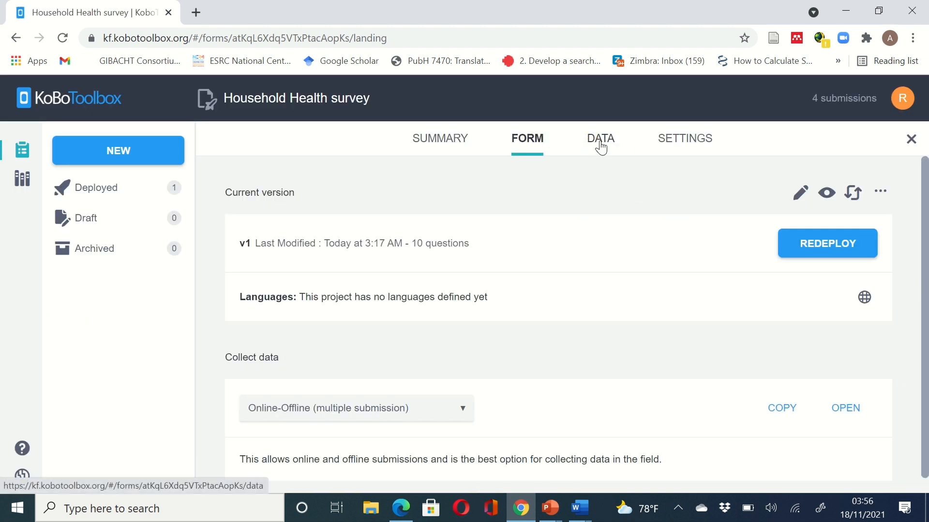
pyautogui.click(600, 148)
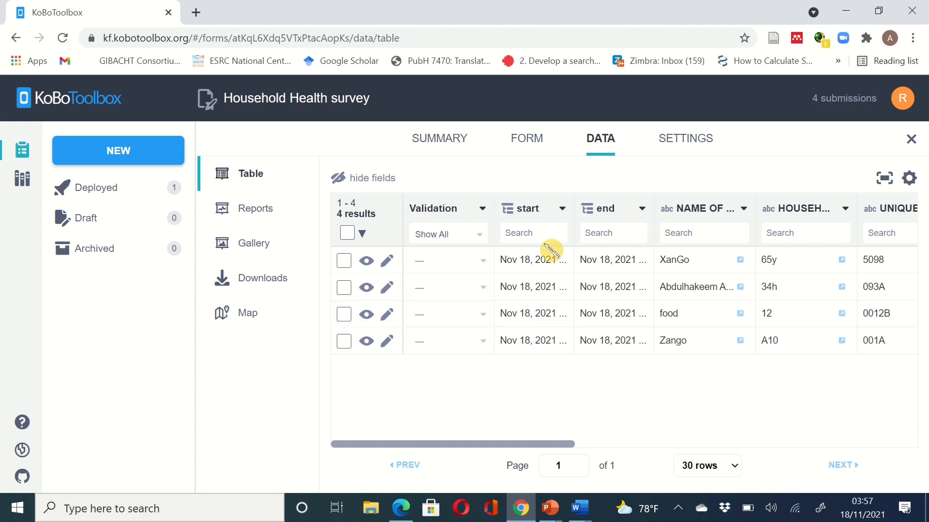
pyautogui.click(249, 216)
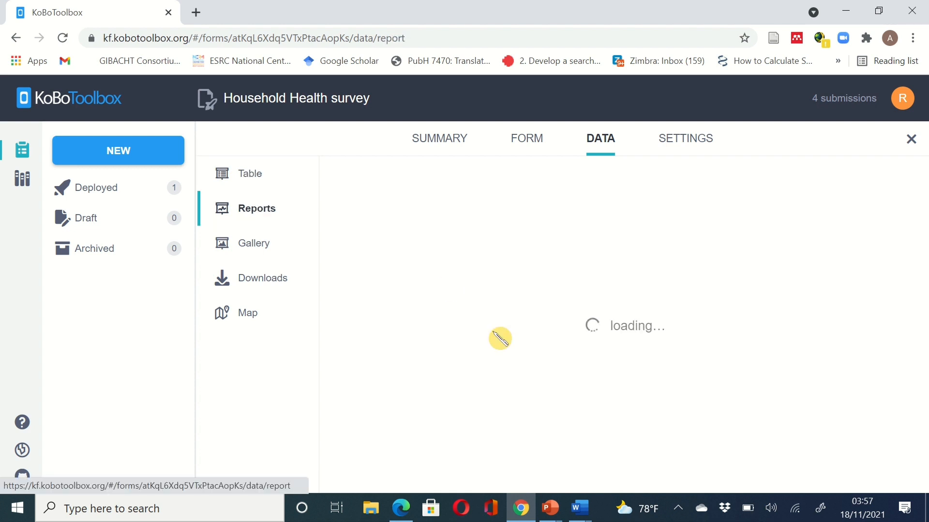
# - Scroll through the survey's report tables and charts, then go to its Downloads page
pyautogui.scroll(-3, 500, 338)
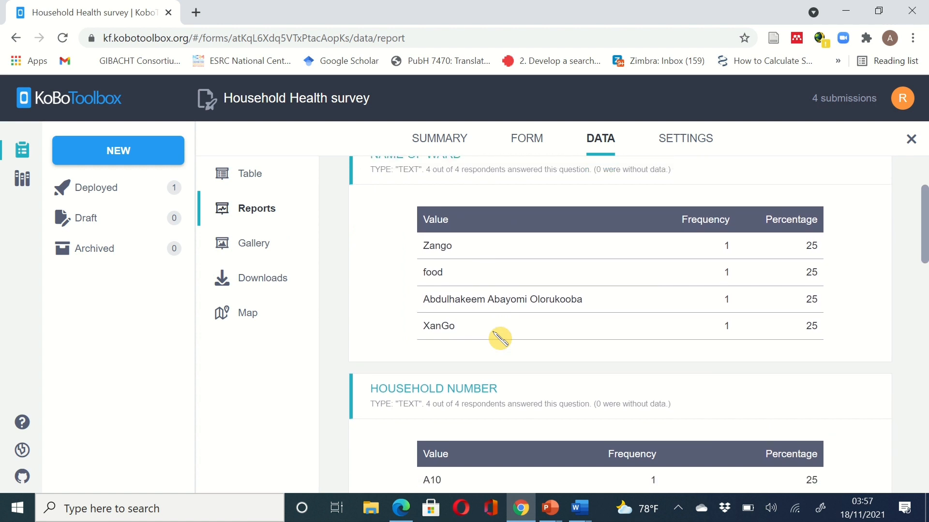
pyautogui.scroll(1, 498, 336)
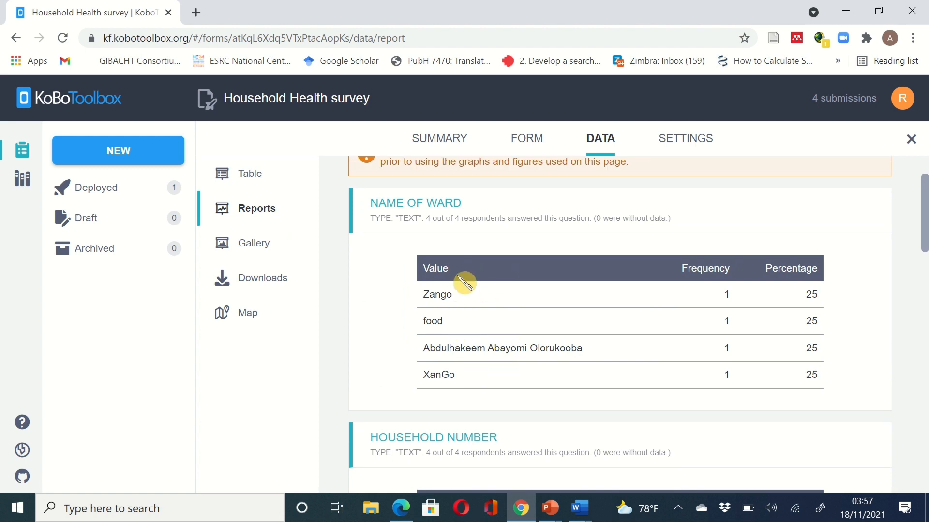
pyautogui.scroll(-5, 471, 385)
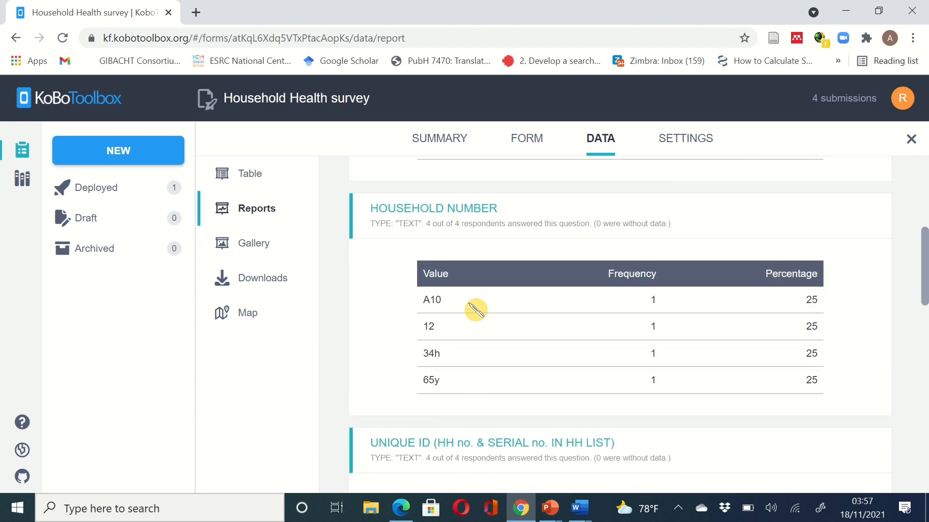
pyautogui.scroll(-5, 462, 407)
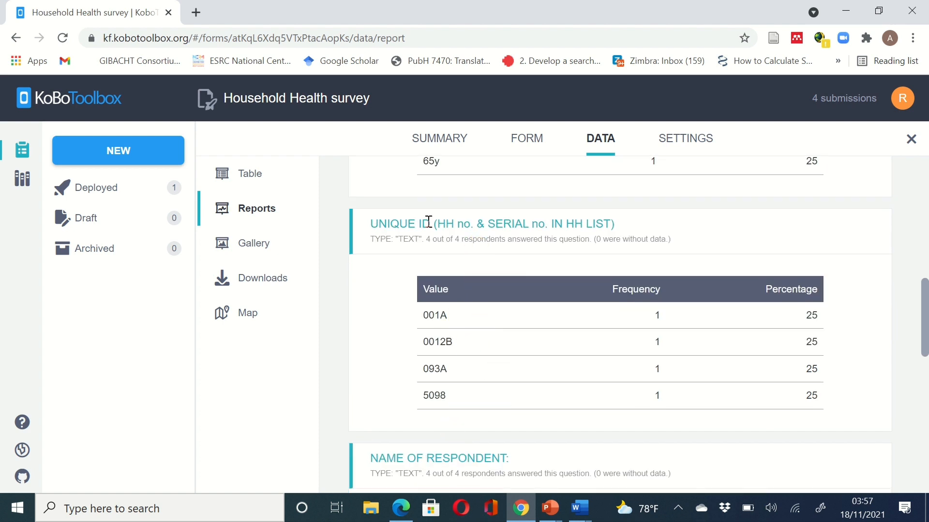
pyautogui.scroll(-5, 493, 353)
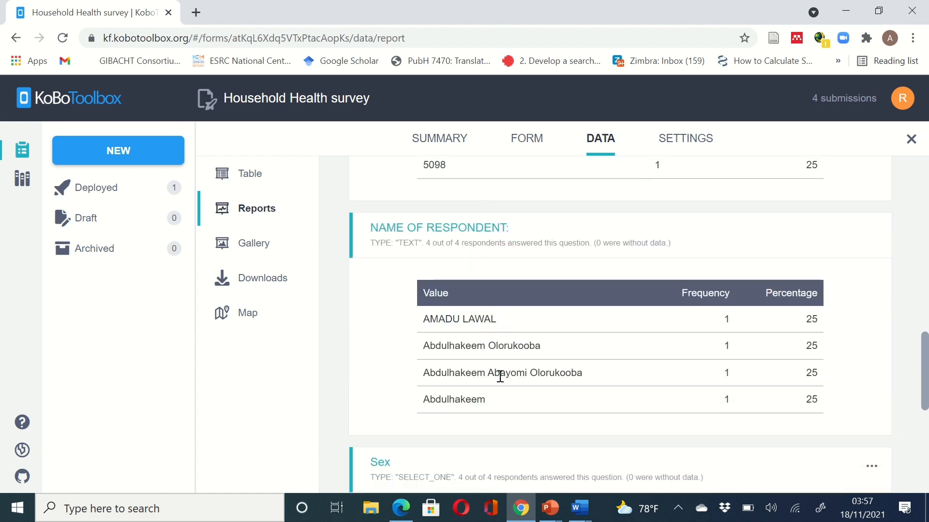
pyautogui.scroll(-2, 526, 409)
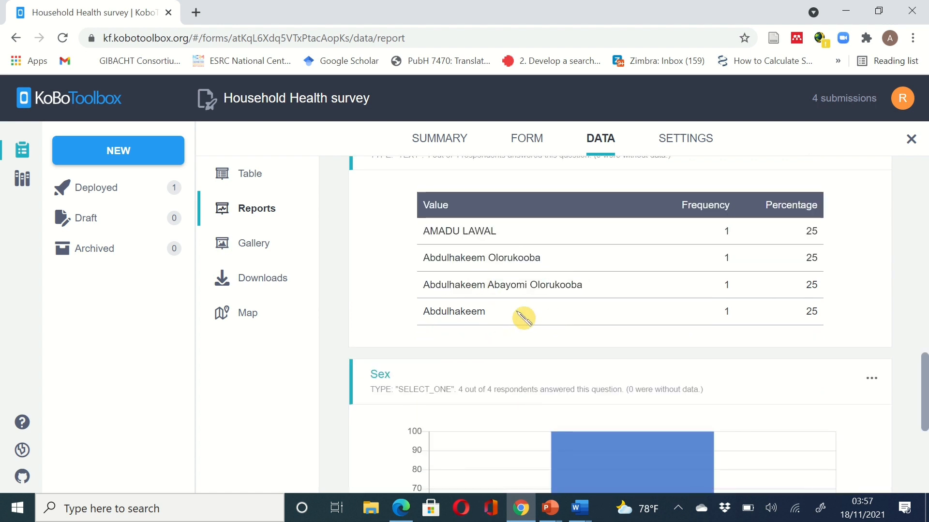
pyautogui.scroll(-2, 526, 319)
pyautogui.scroll(-2, 527, 320)
pyautogui.moveTo(642, 315)
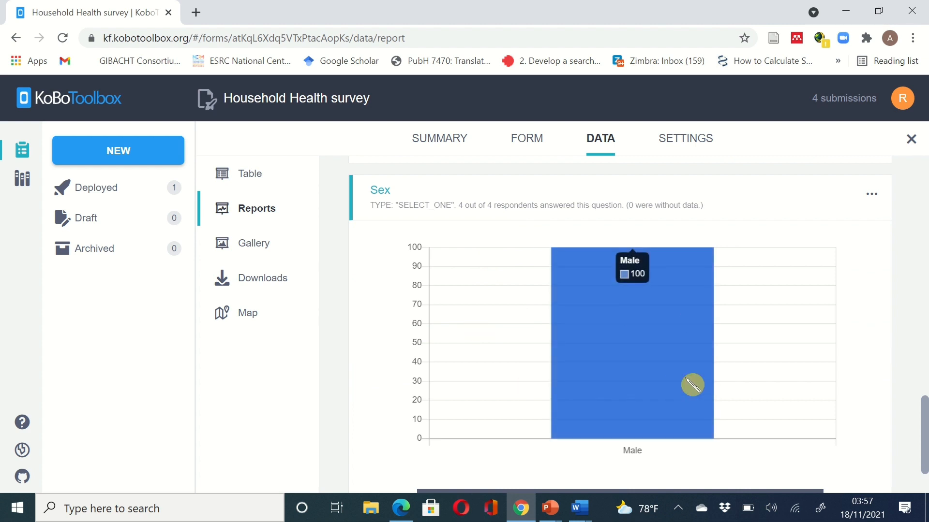
pyautogui.scroll(-2, 694, 384)
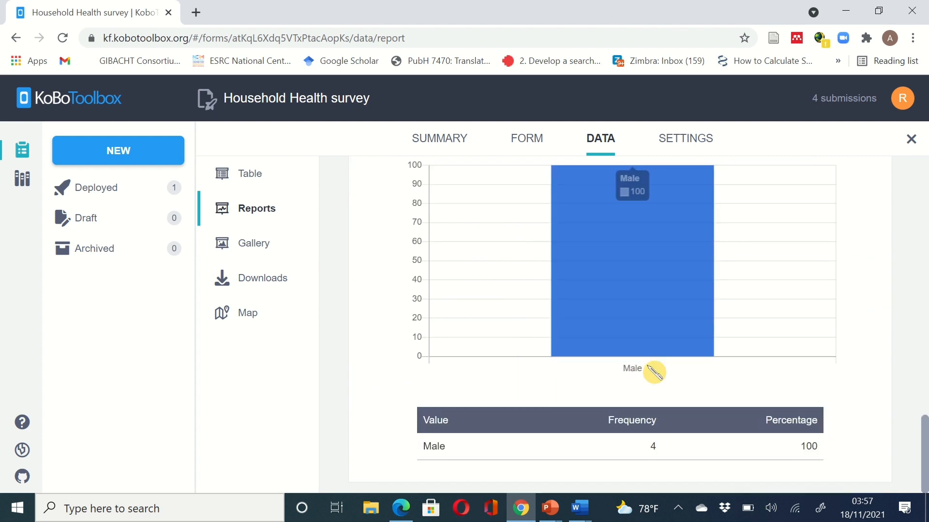
pyautogui.scroll(10, 613, 289)
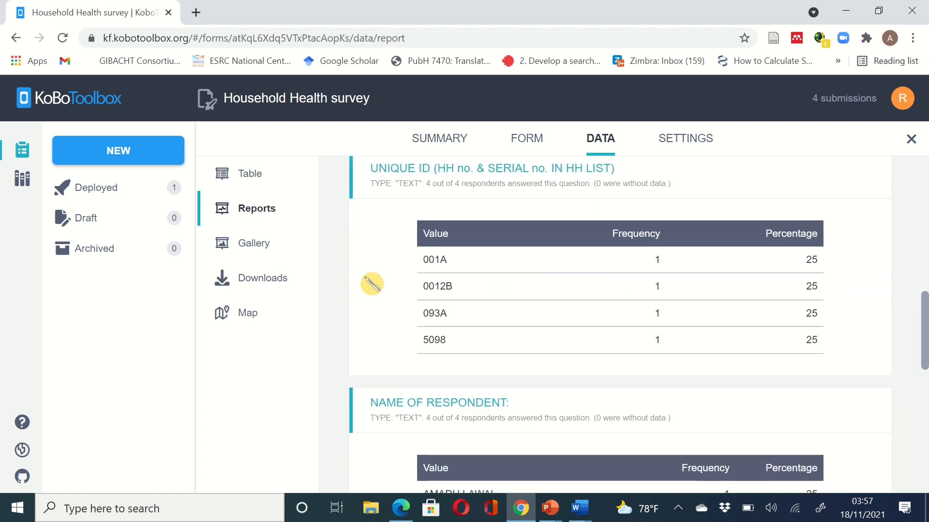
pyautogui.click(263, 284)
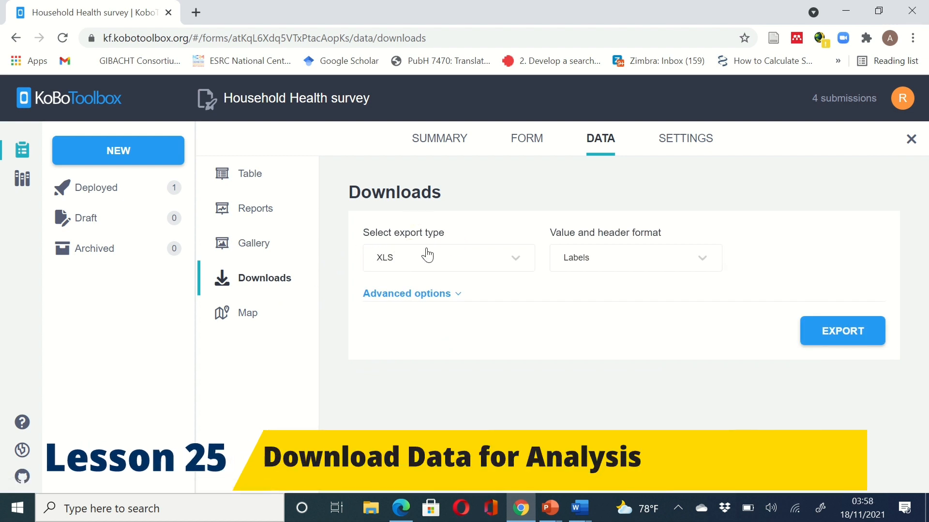
# - Generate a new XLS export of the survey submissions with labels, keeping XLS as the format
pyautogui.click(527, 264)
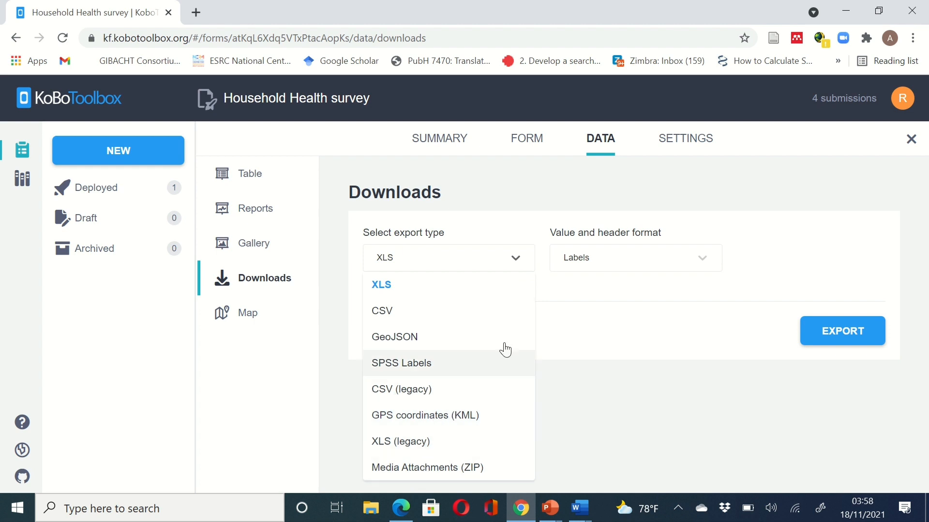
pyautogui.click(640, 332)
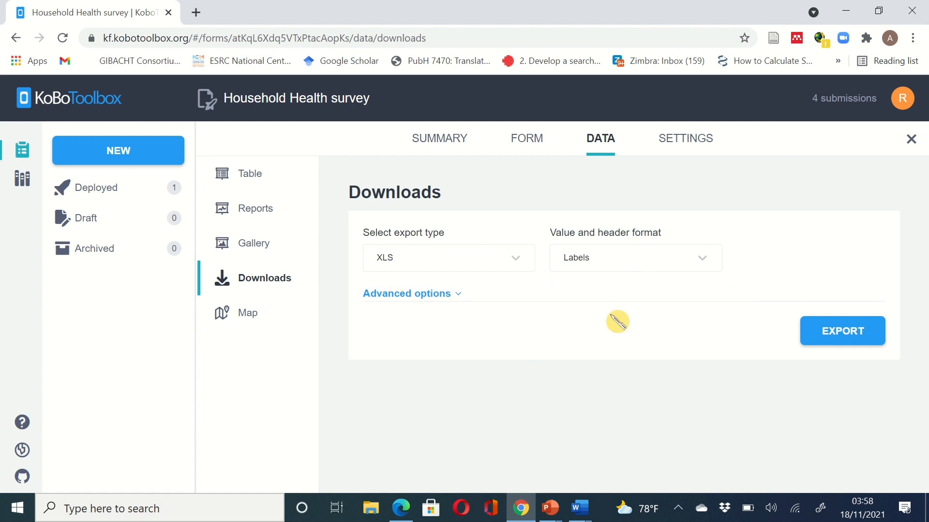
pyautogui.click(453, 294)
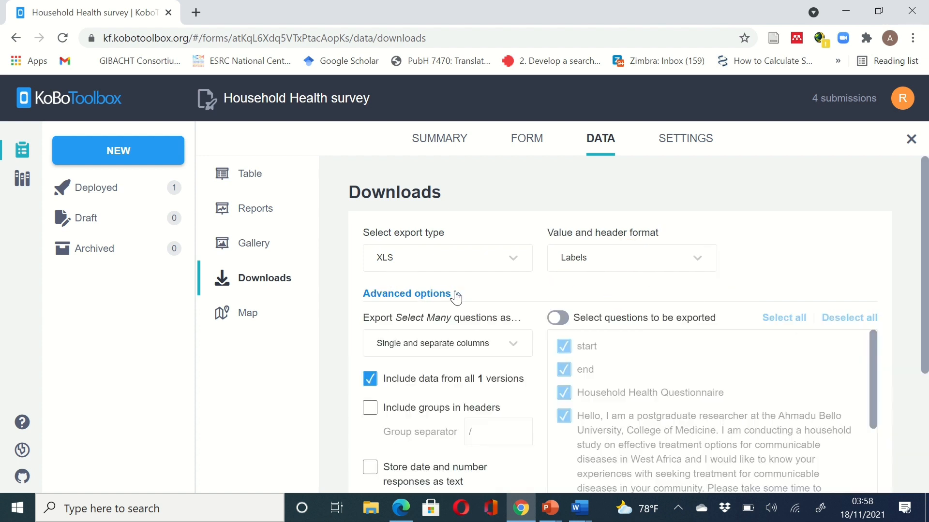
pyautogui.scroll(-3, 478, 384)
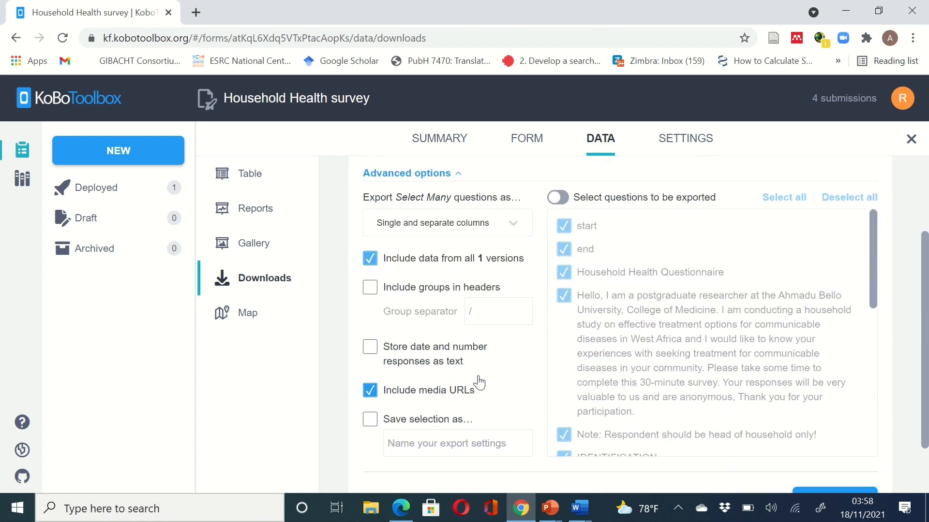
pyautogui.scroll(3, 513, 312)
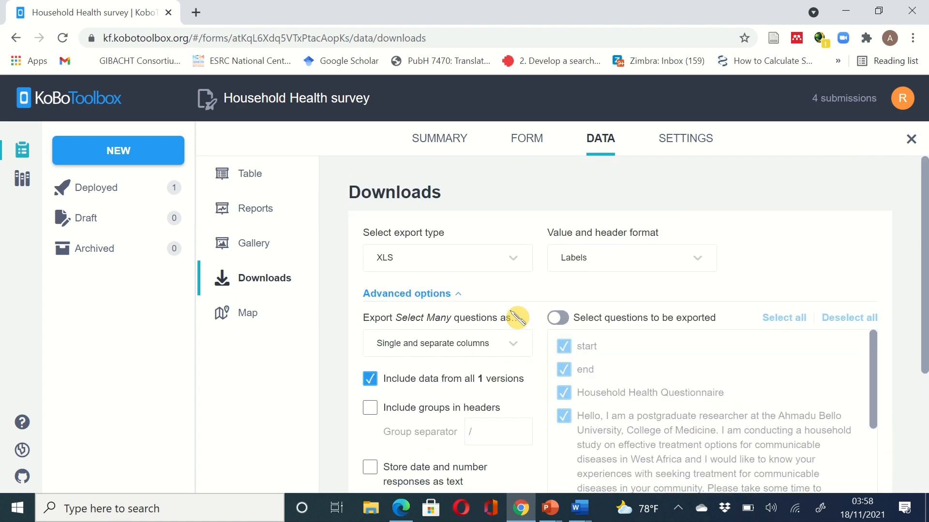
pyautogui.click(457, 295)
pyautogui.click(829, 336)
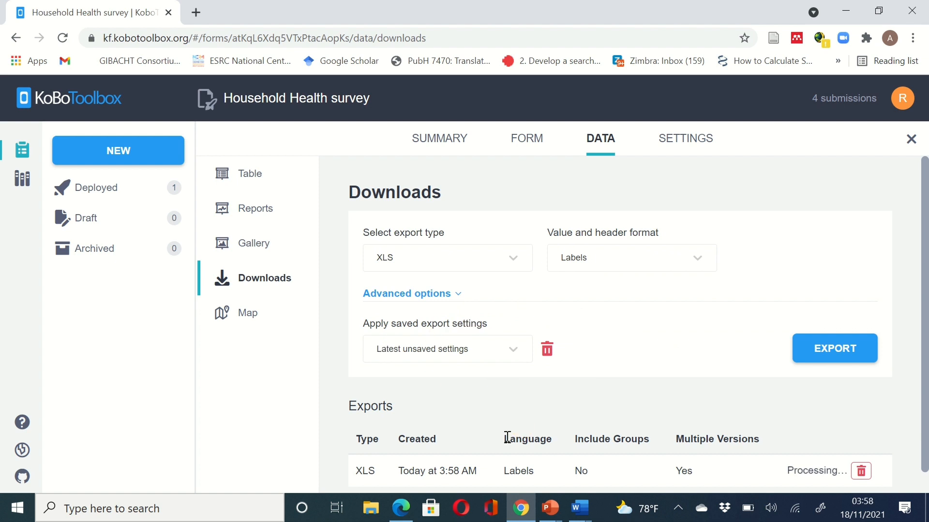
# - Download the finished XLS export and open the .xlsx file in Excel
pyautogui.scroll(-1, 510, 443)
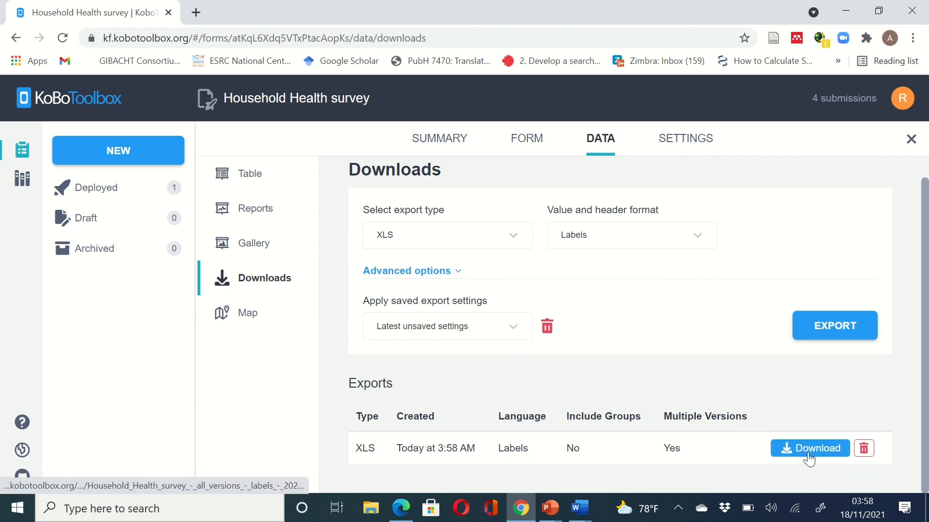
pyautogui.click(808, 453)
pyautogui.click(68, 479)
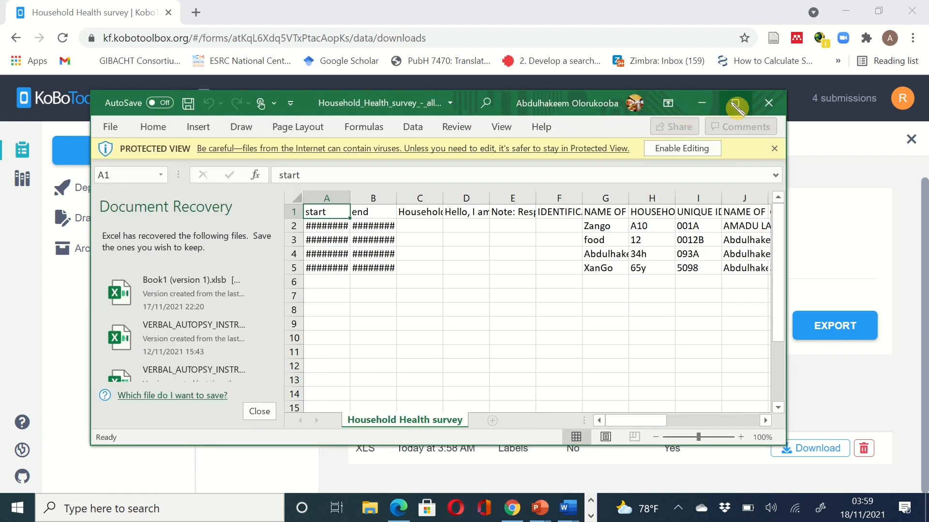
# - Maximize the Excel window and AutoFit columns A–Y to fit their contents
pyautogui.click(735, 106)
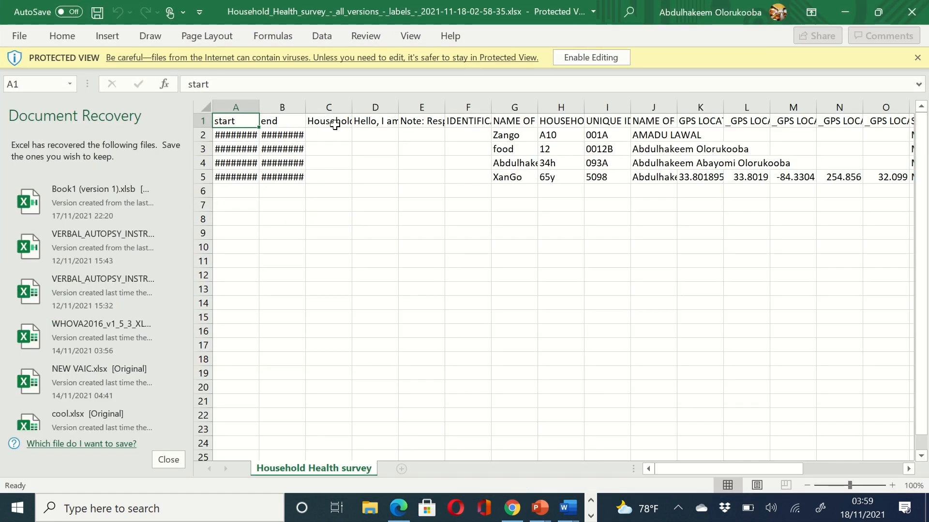
pyautogui.moveTo(352, 105); pyautogui.dragTo(365, 104)
pyautogui.click(412, 110)
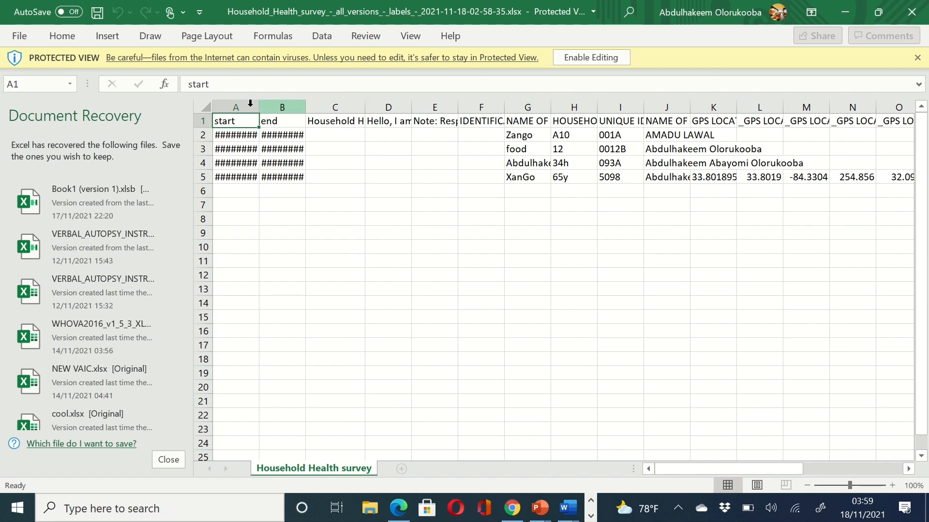
pyautogui.moveTo(242, 104); pyautogui.dragTo(822, 163)
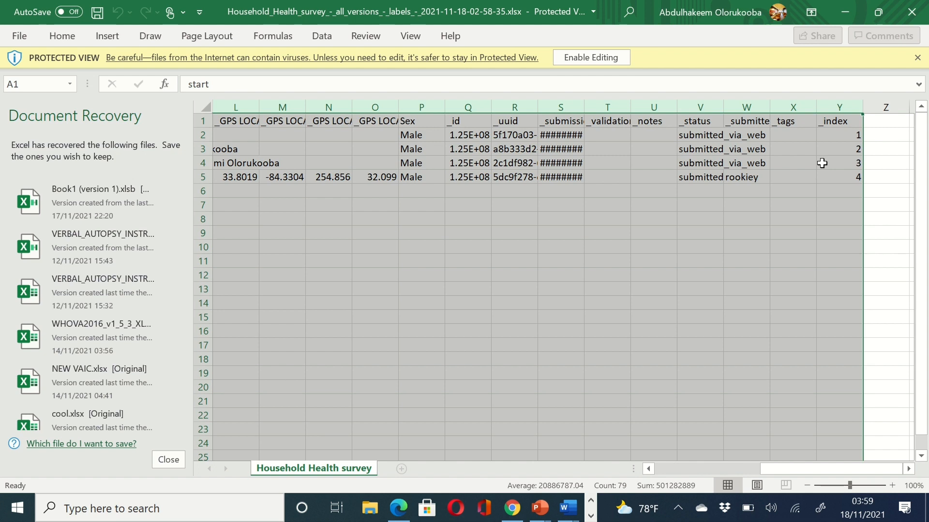
pyautogui.doubleClick(400, 107)
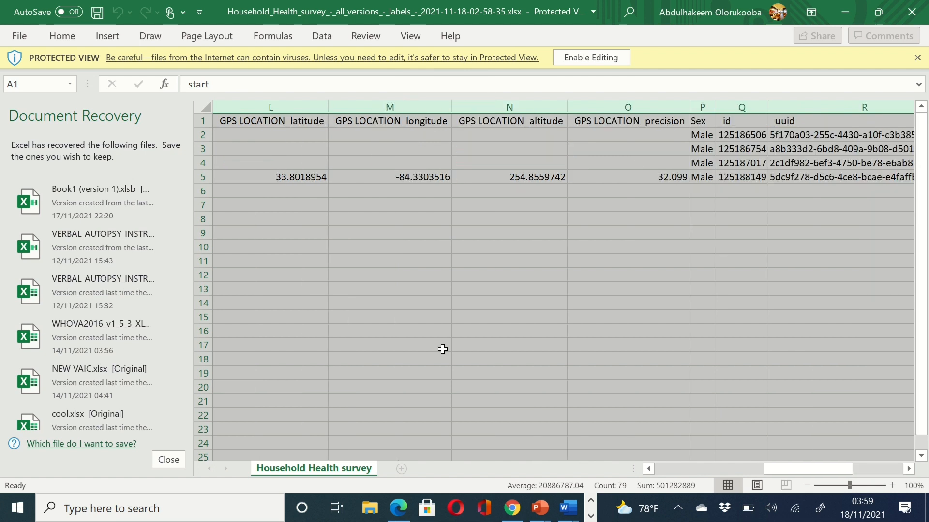
# - Scroll across the sheet to review the four records and metadata columns like _id, _uuid and _status
pyautogui.moveTo(777, 469); pyautogui.dragTo(560, 460)
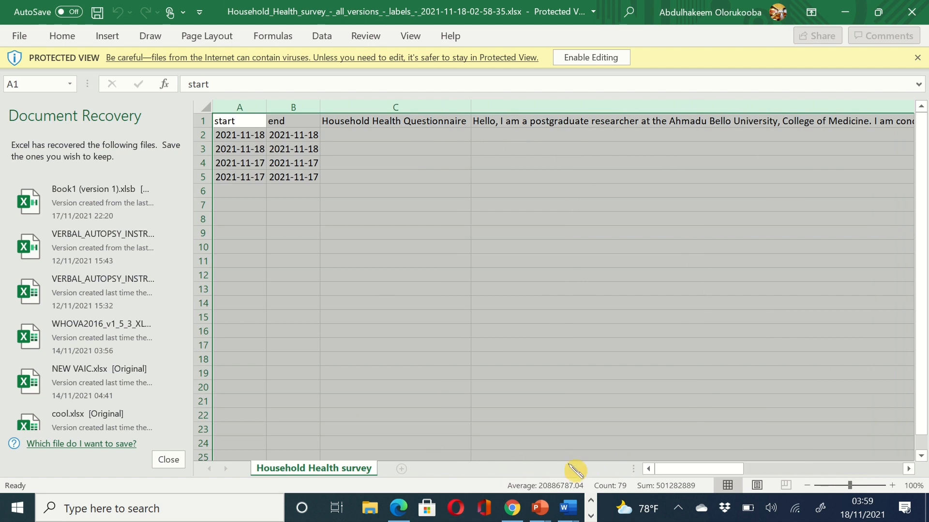
pyautogui.moveTo(666, 477); pyautogui.dragTo(722, 486)
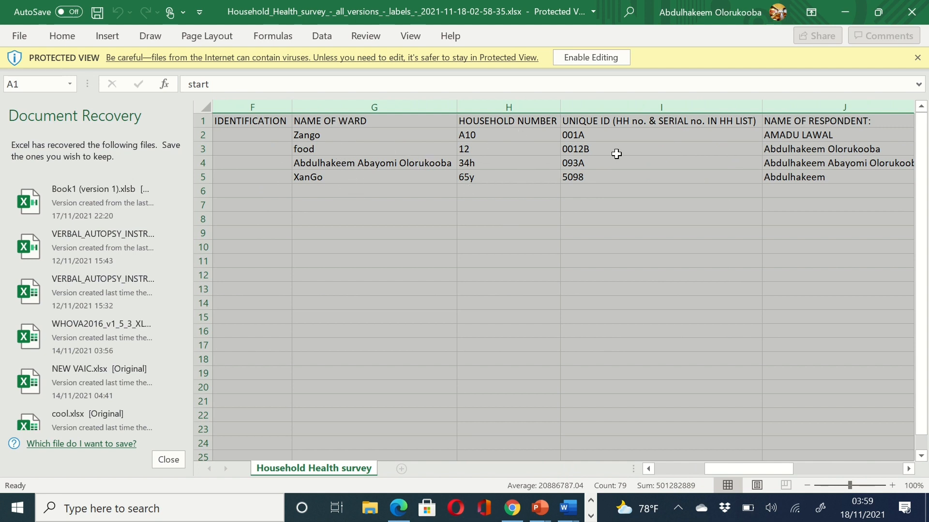
pyautogui.moveTo(733, 472); pyautogui.dragTo(885, 473)
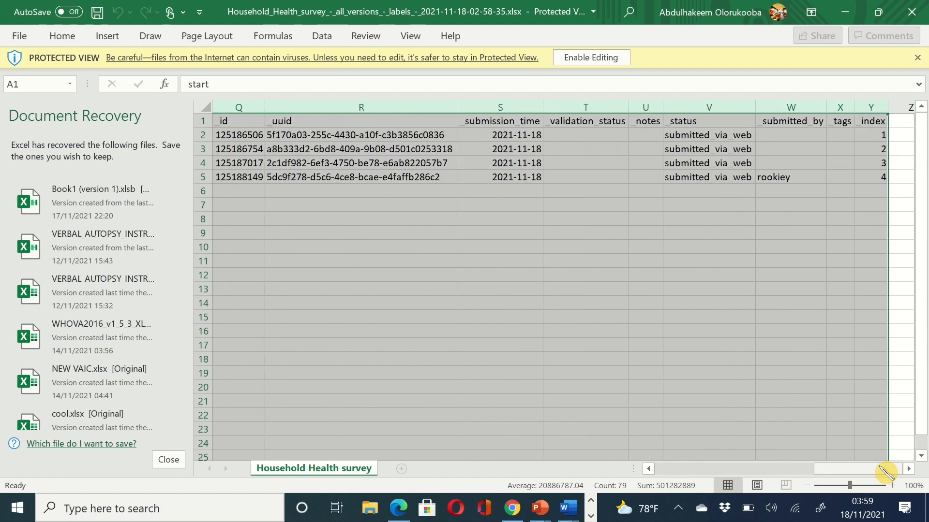